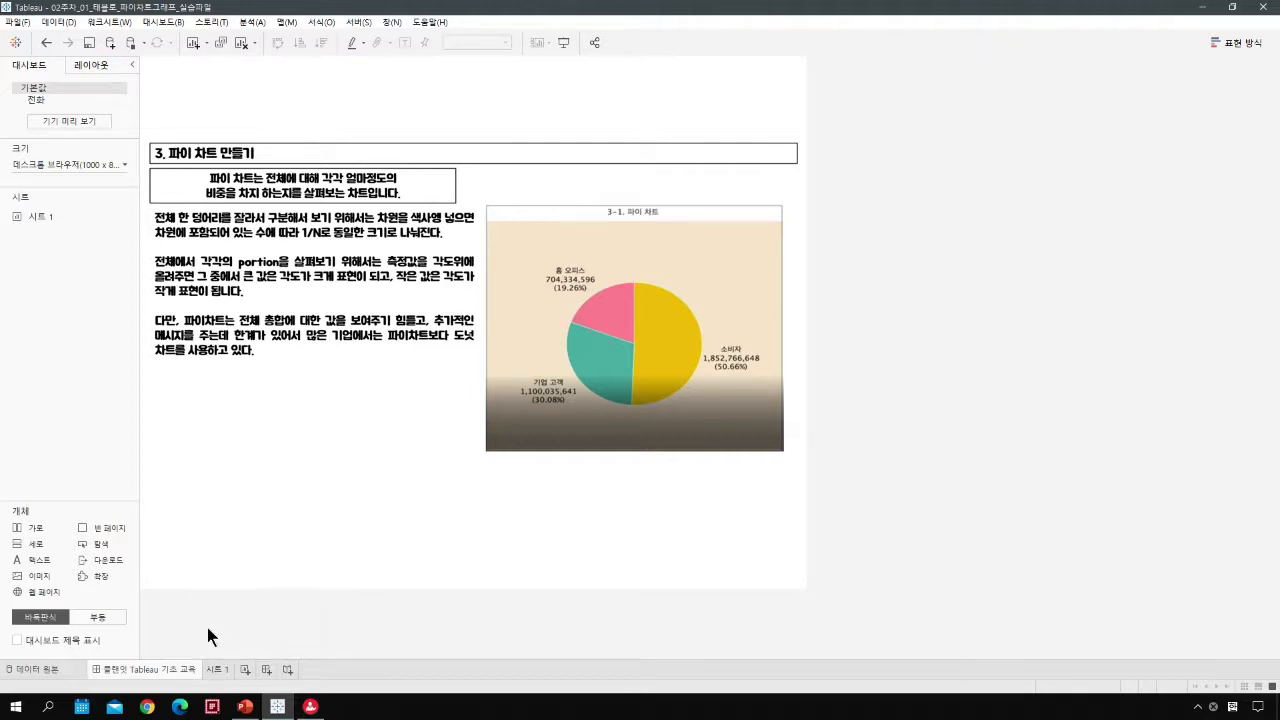
# Step: Open 시트 1, select the 주문 (SUPERSTORE_2019) data source, and show the chart type recommendations
pyautogui.click(214, 667)
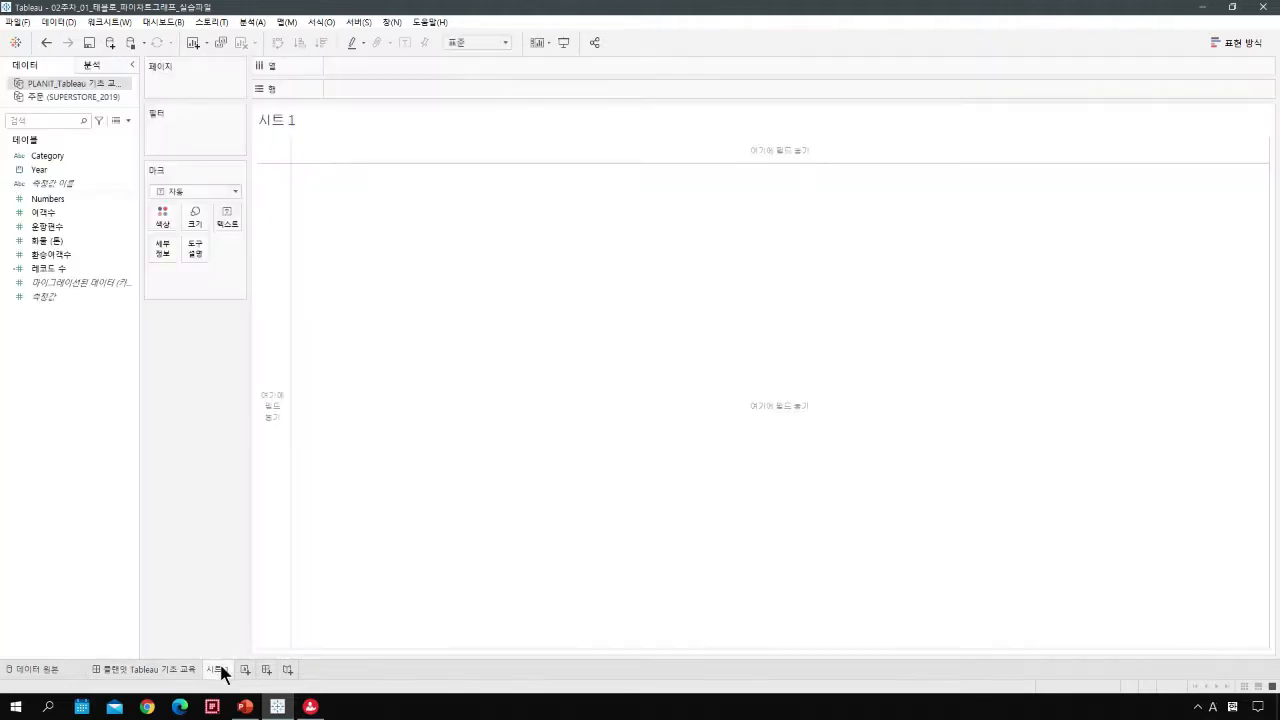
pyautogui.click(45, 98)
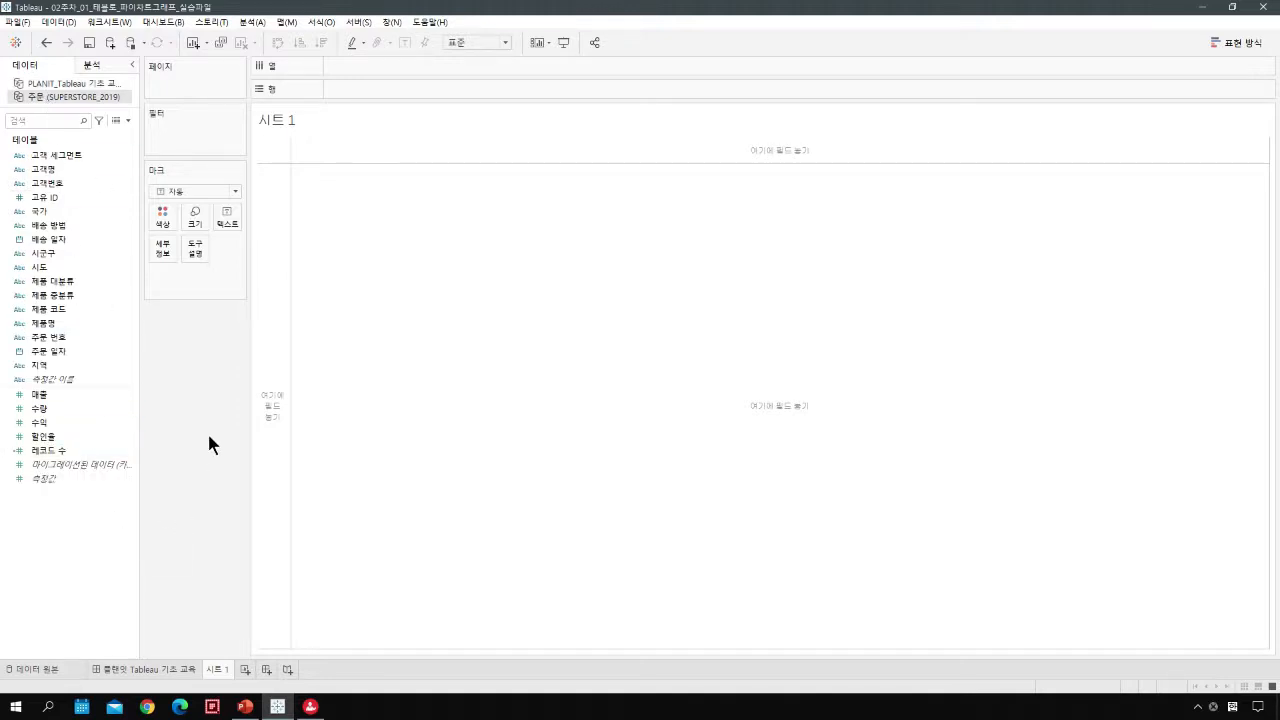
pyautogui.click(1228, 46)
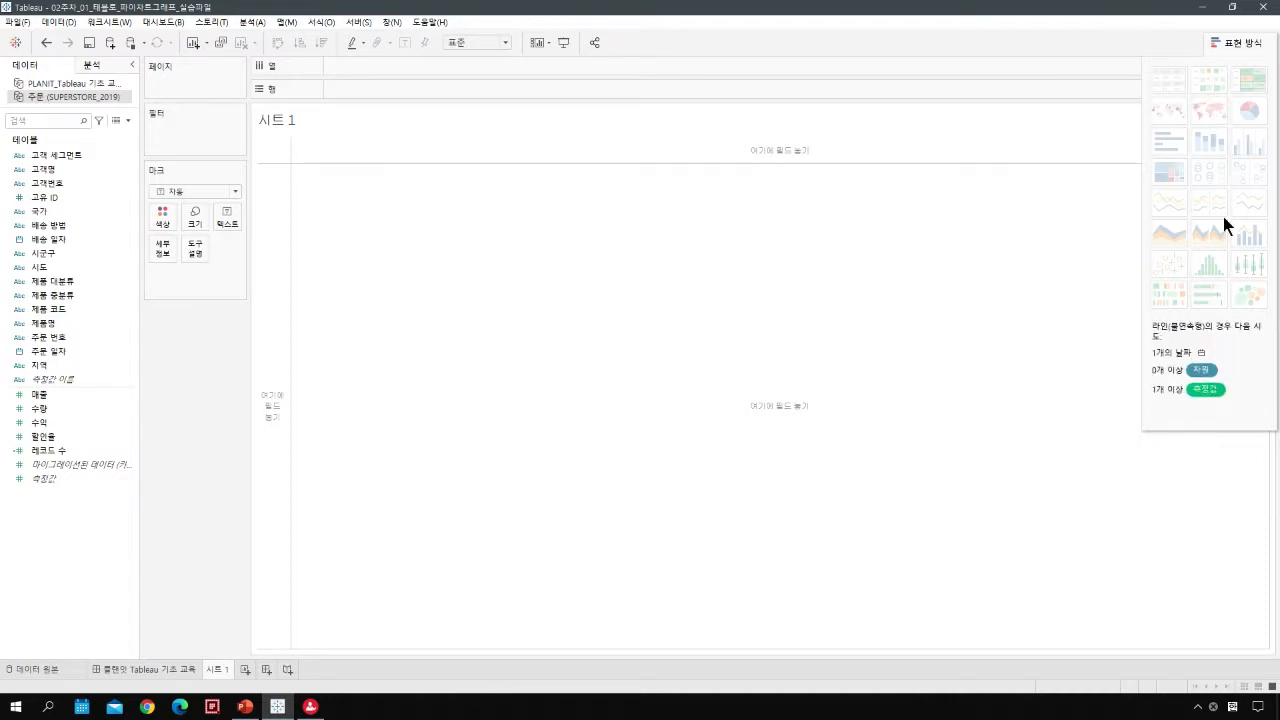
# Step: Select 고객 세그먼트 together with 매출 to check which chart types they support
pyautogui.click(72, 159)
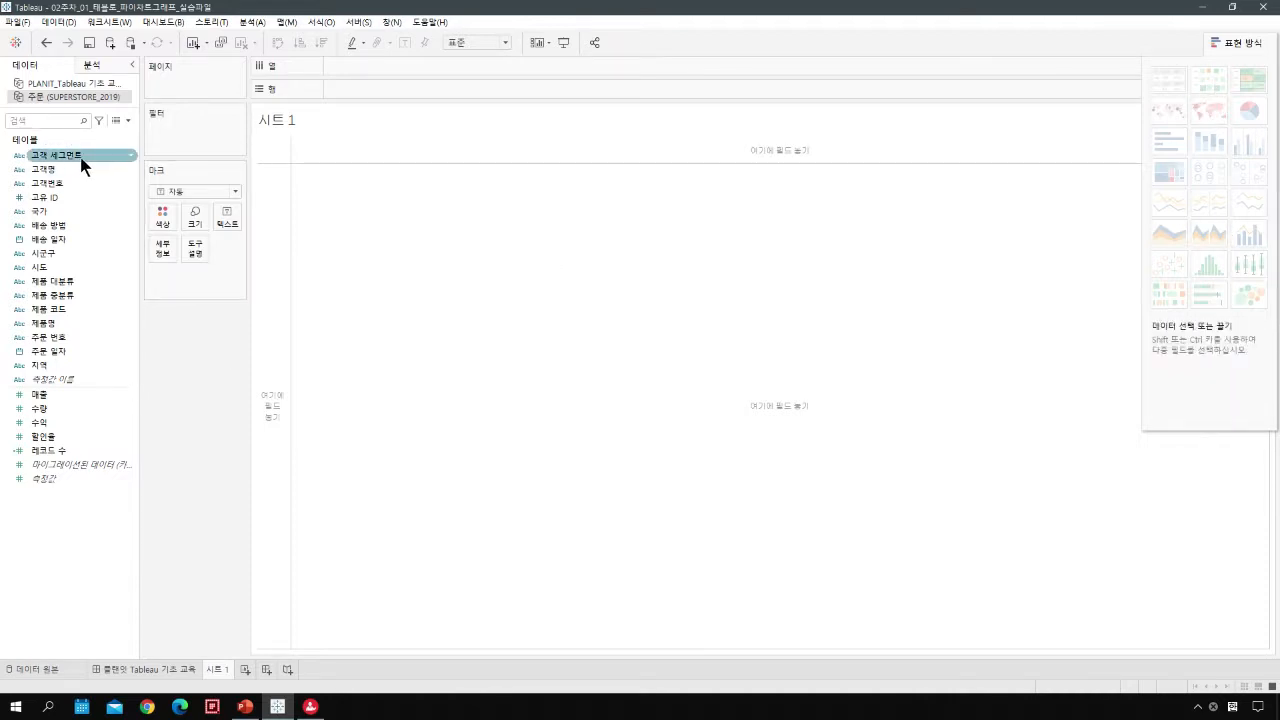
pyautogui.click(90, 156)
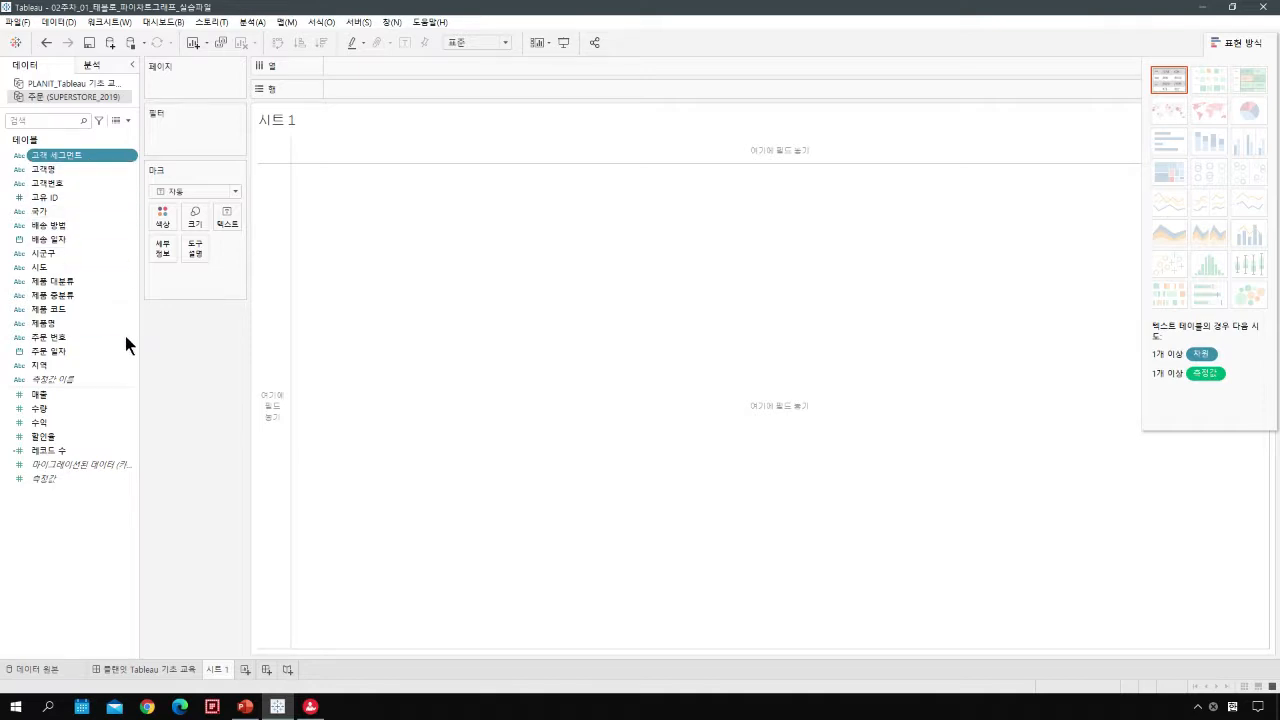
pyautogui.keyDown('ctrl'); pyautogui.click(90, 400); pyautogui.keyUp('ctrl')
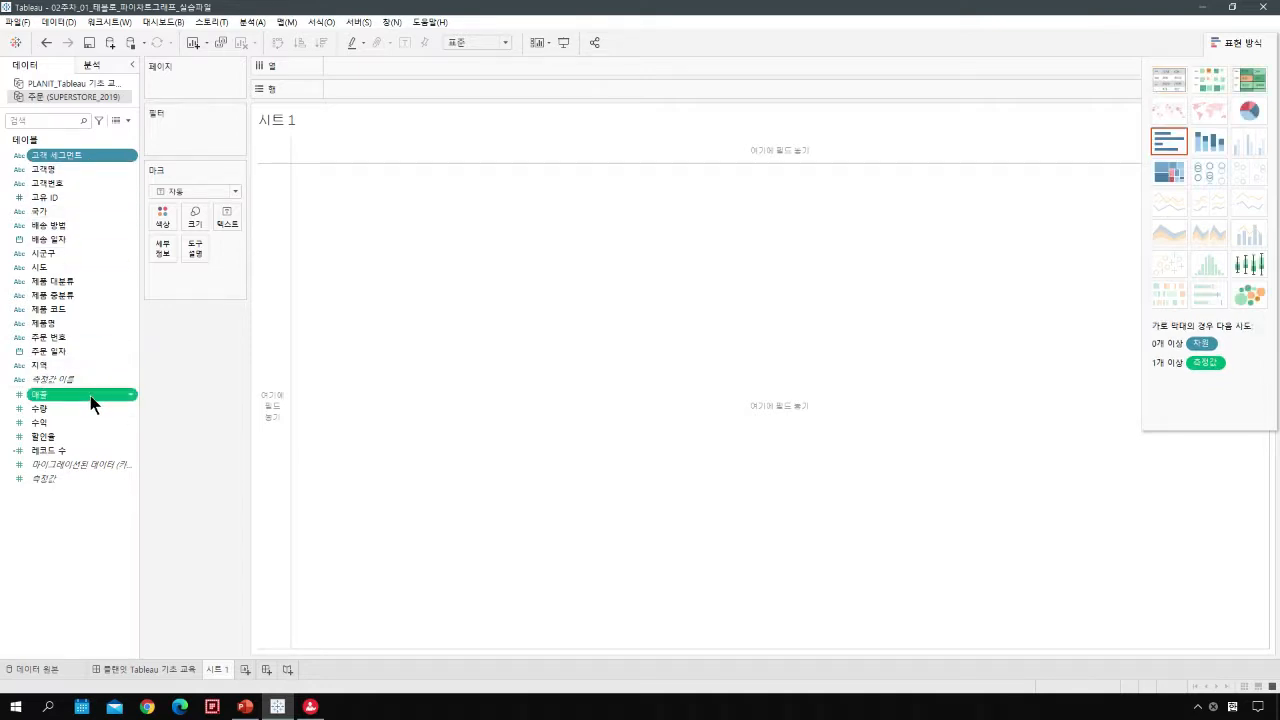
# Step: Return to 시트 1 and reselect 고객 세그먼트 and 매출 to review the recommended chart types
pyautogui.click(47, 44)
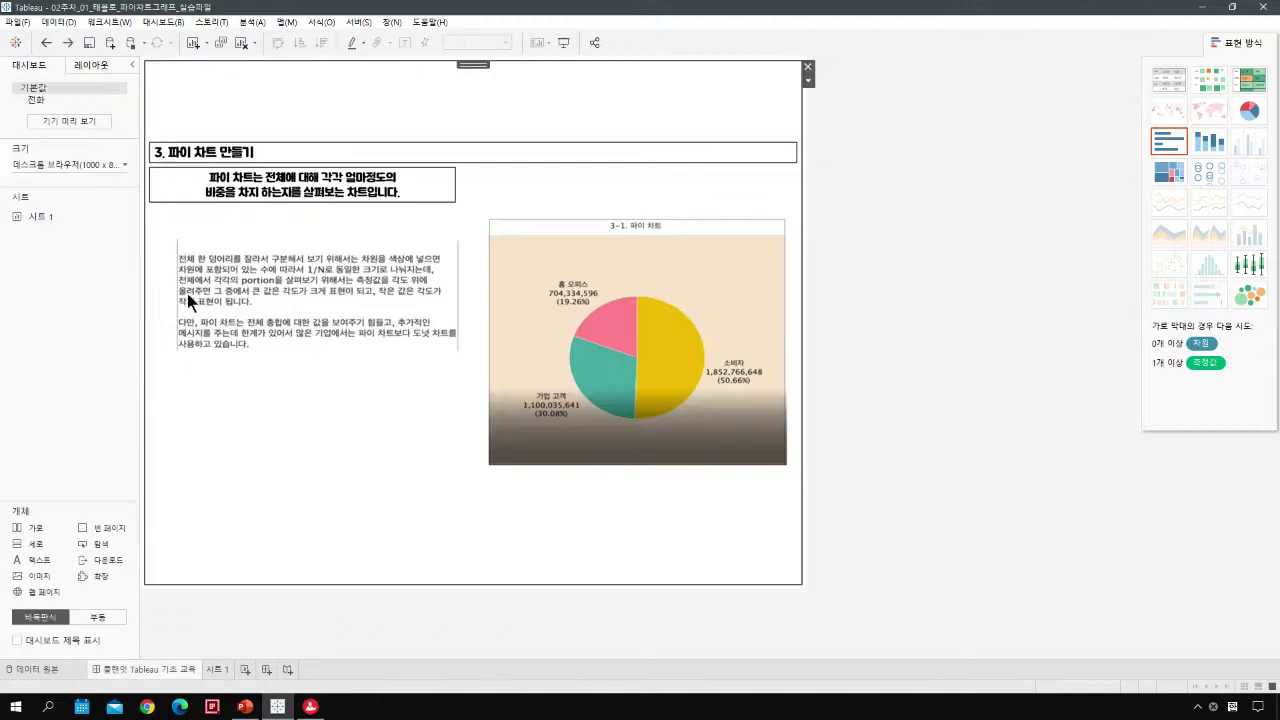
pyautogui.click(216, 669)
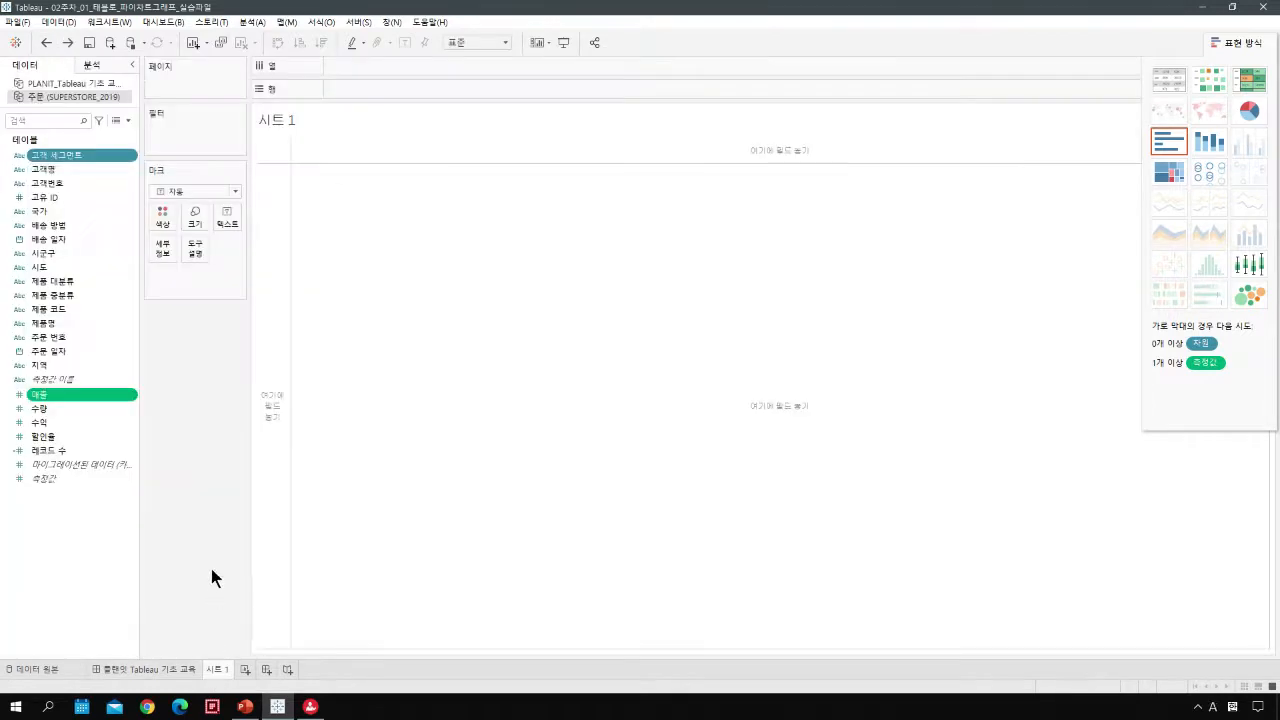
pyautogui.click(95, 325)
pyautogui.click(100, 396)
pyautogui.click(87, 158)
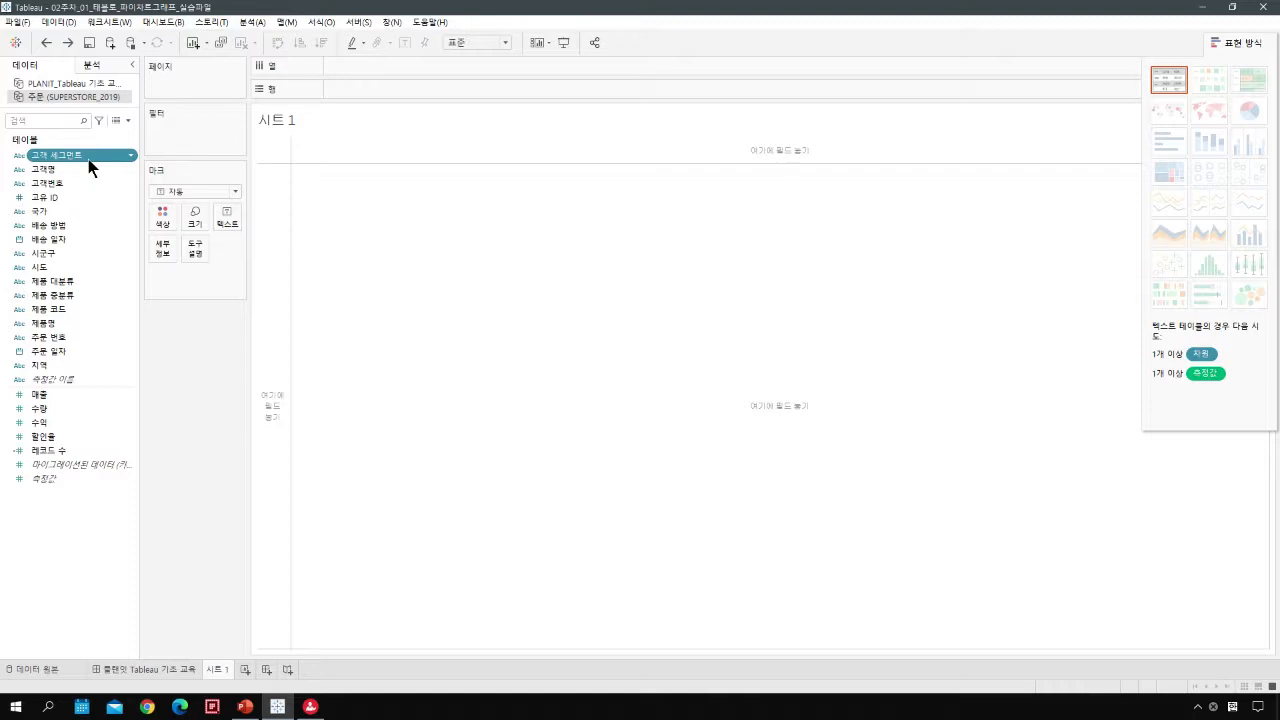
pyautogui.keyDown('ctrl'); pyautogui.click(69, 395); pyautogui.keyUp('ctrl')
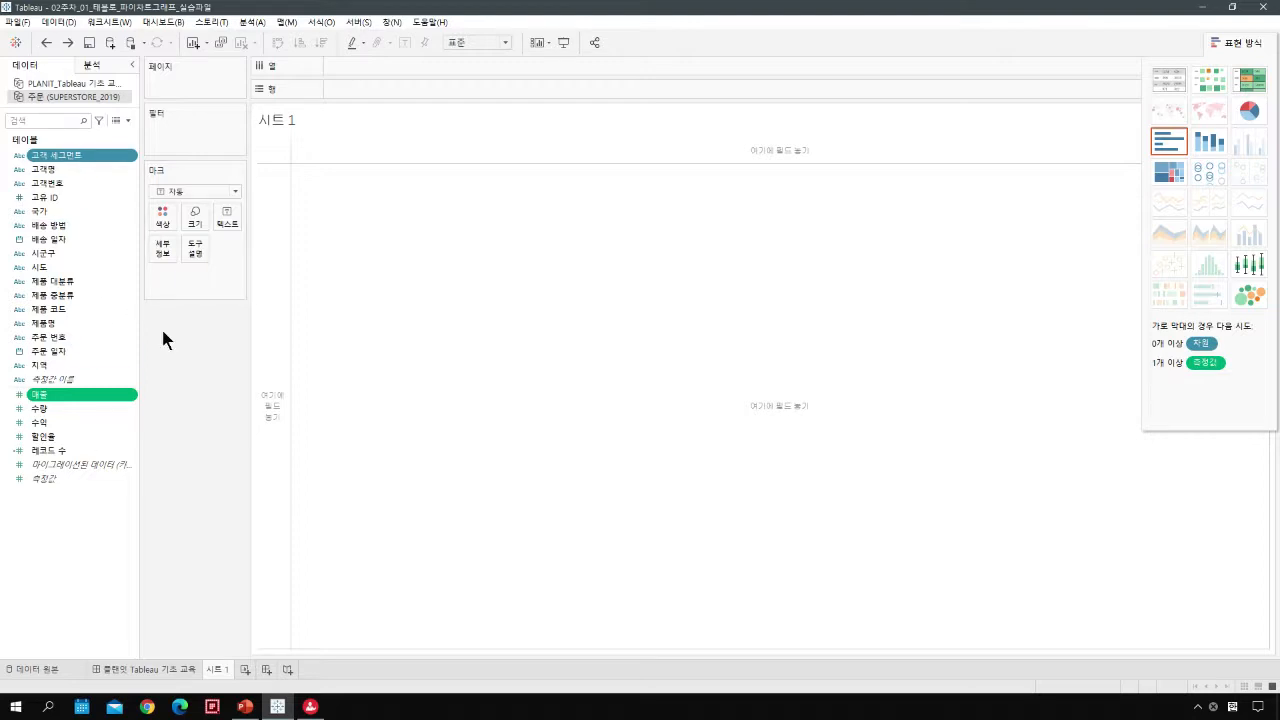
# Step: Build a trial histogram from 매출 and undo it to leave the sheet empty
pyautogui.click(40, 267)
pyautogui.click(51, 394)
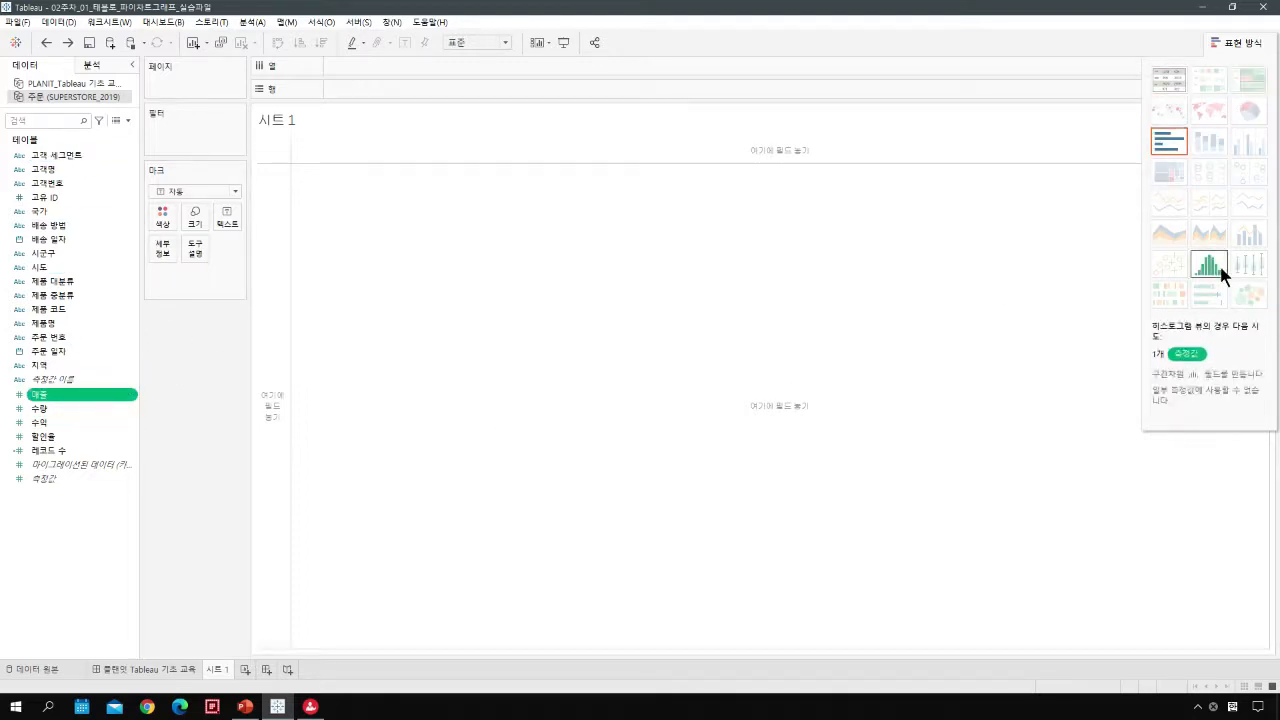
pyautogui.doubleClick(53, 395)
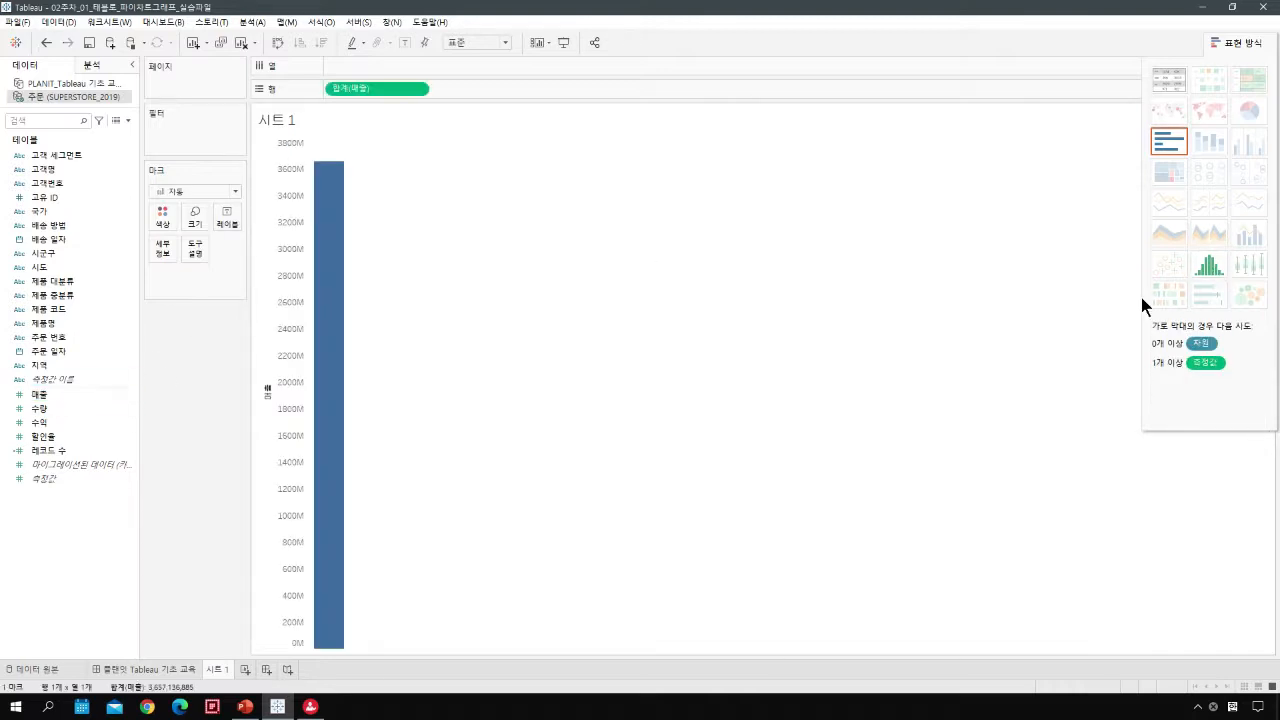
pyautogui.click(1210, 266)
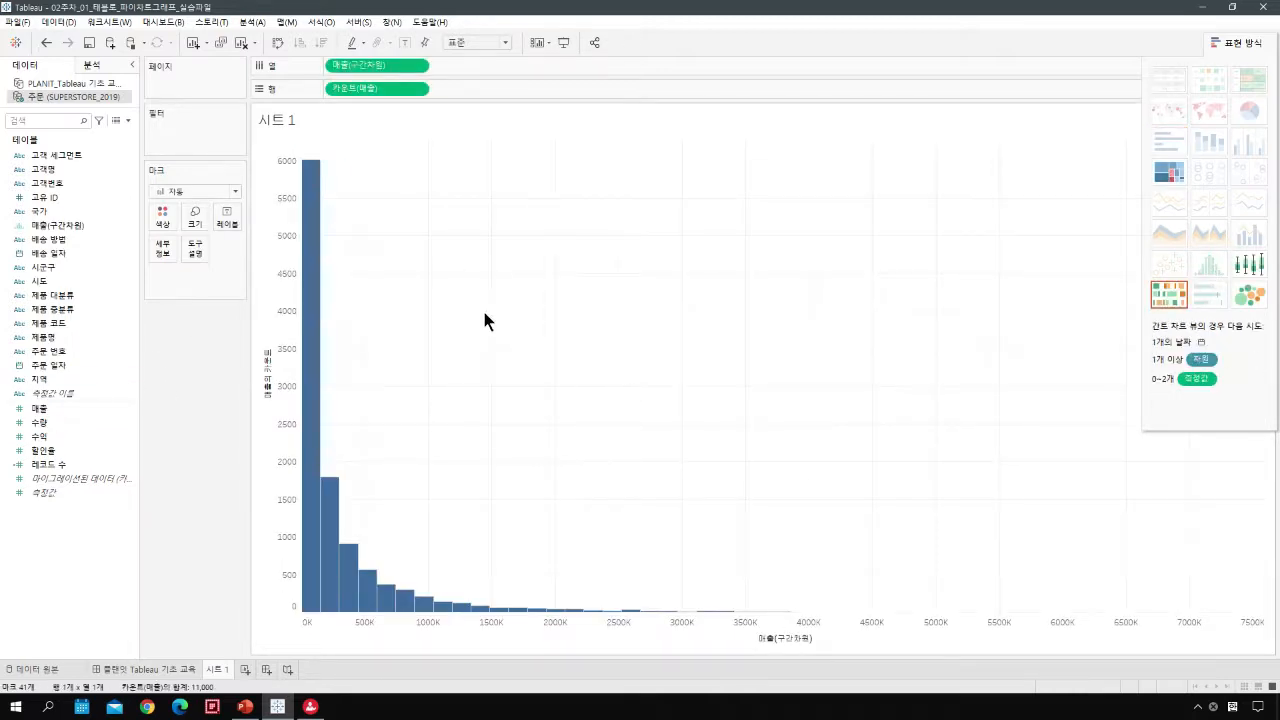
pyautogui.click(46, 43)
pyautogui.click(46, 43)
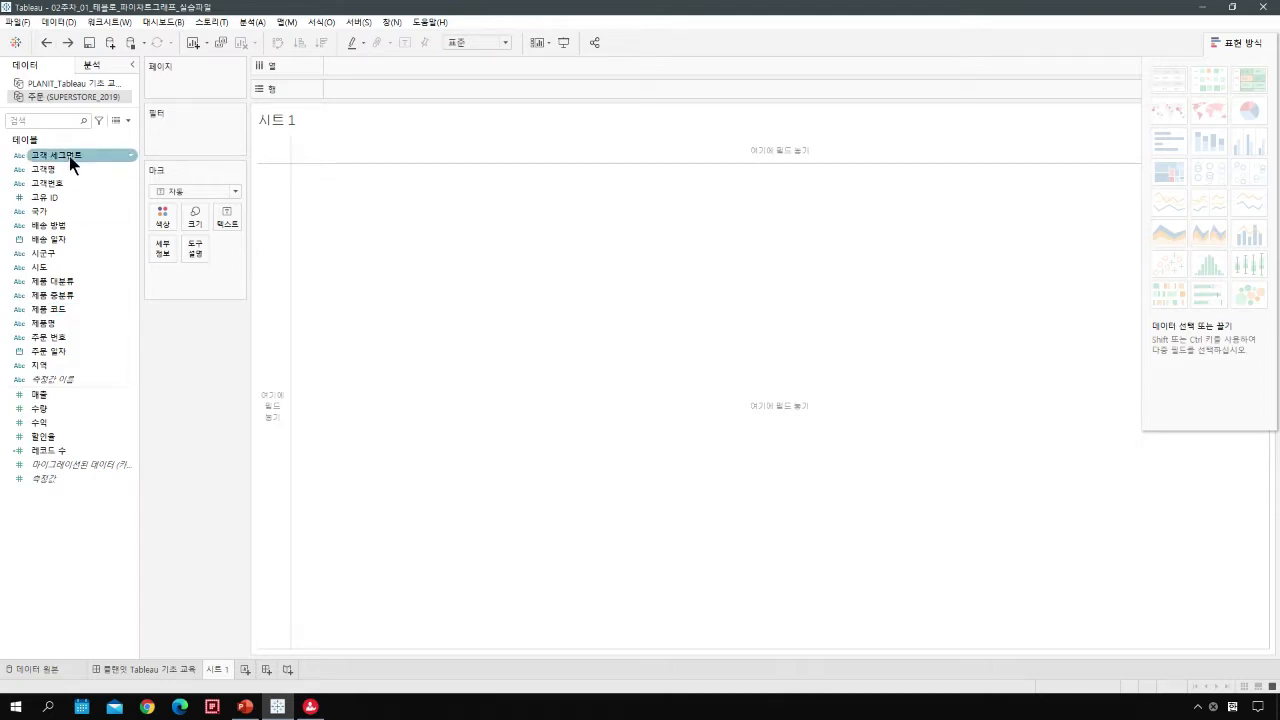
# Step: Select 고객 세그먼트 and 매출, and add 주문 일자 to the selection to compare the recommended chart types
pyautogui.click(39, 410)
pyautogui.click(88, 156)
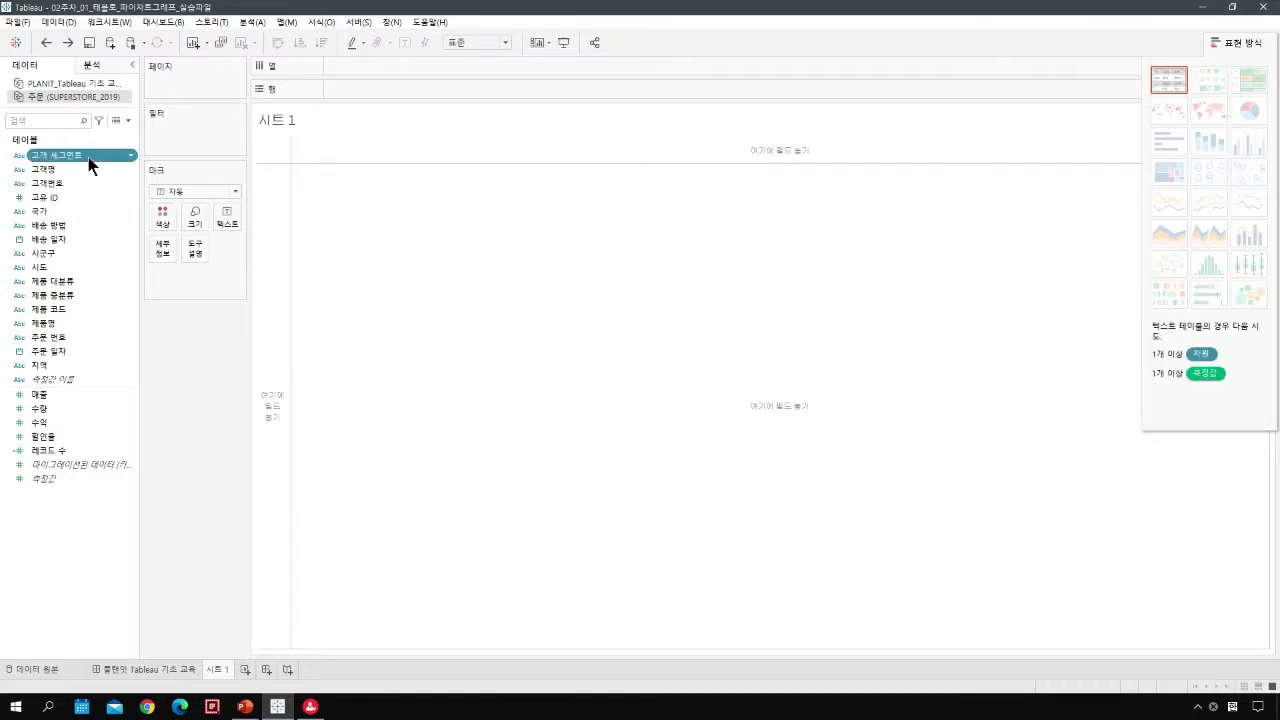
pyautogui.keyDown('ctrl'); pyautogui.click(82, 397); pyautogui.keyUp('ctrl')
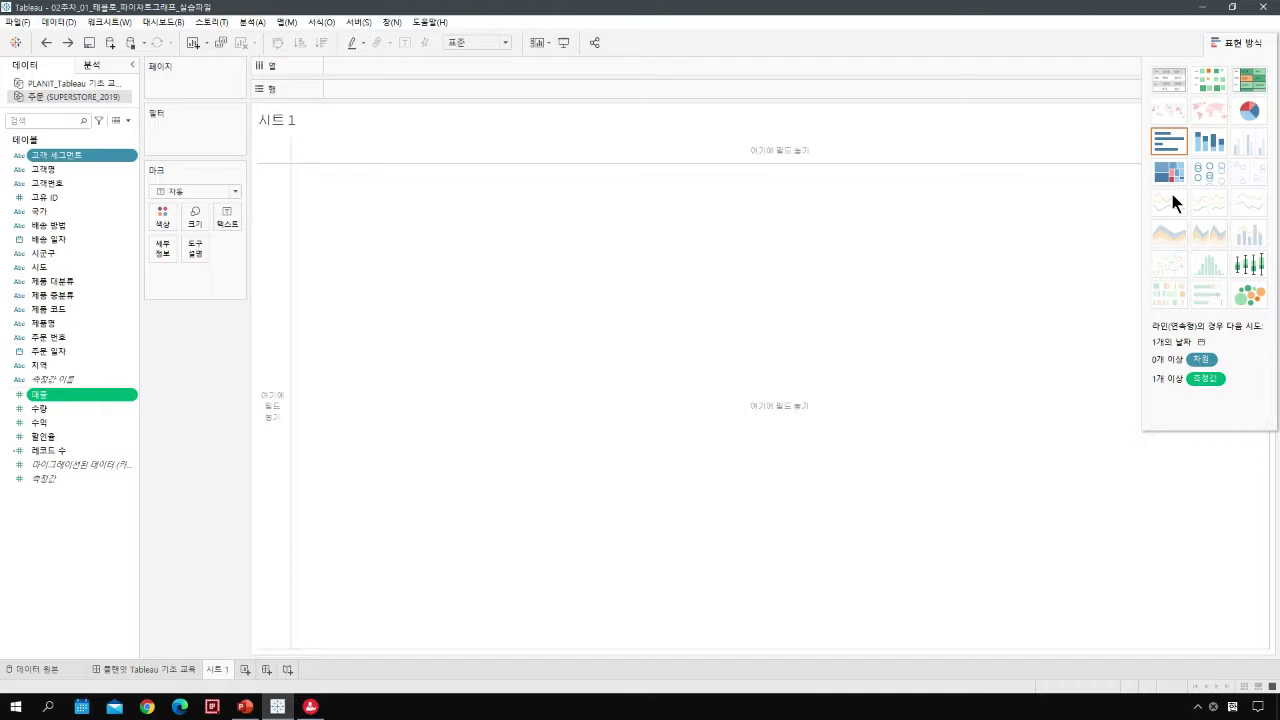
pyautogui.keyDown('ctrl'); pyautogui.click(72, 352); pyautogui.keyUp('ctrl')
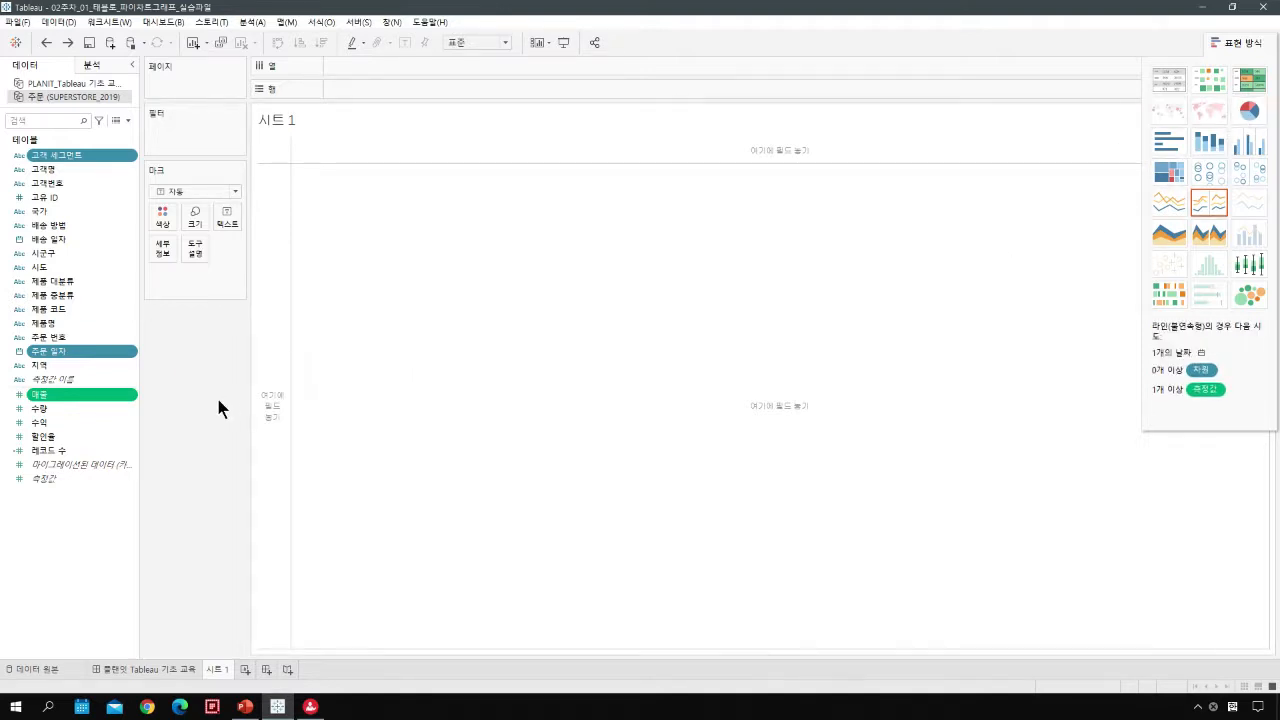
pyautogui.click(95, 411)
pyautogui.rightClick(139, 373)
pyautogui.click(102, 354)
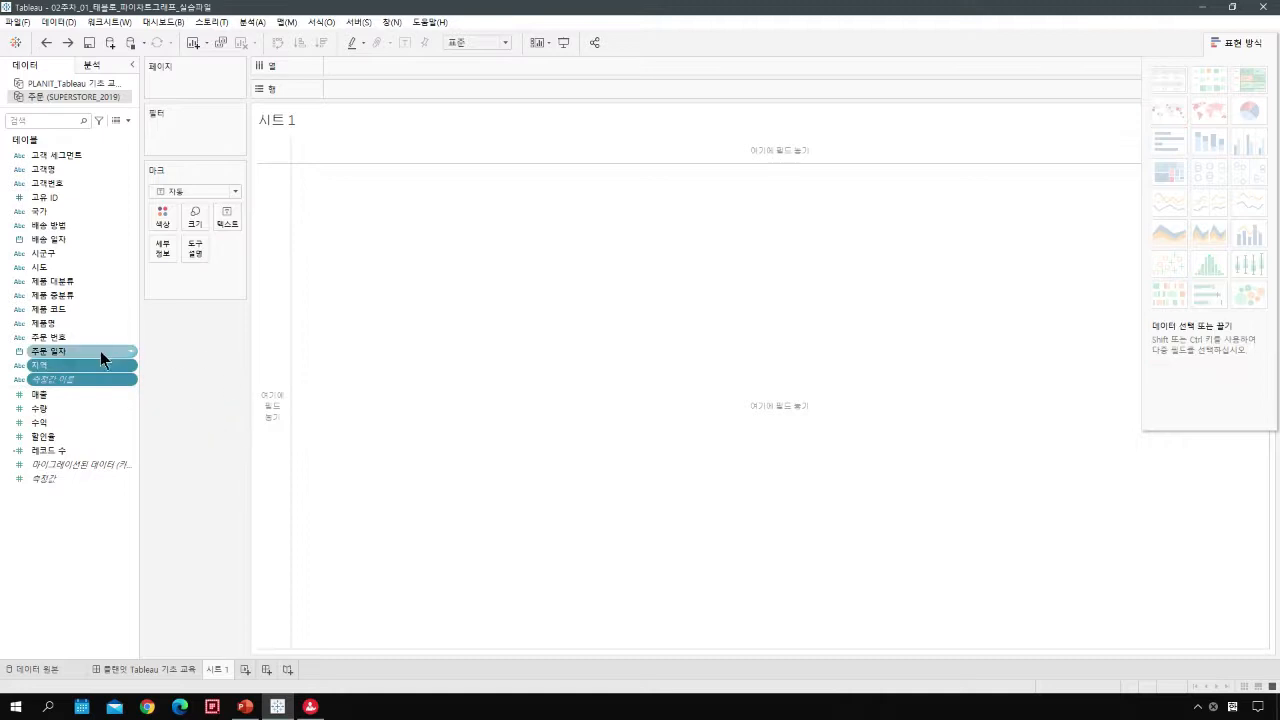
pyautogui.moveTo(140, 457); pyautogui.dragTo(142, 457)
pyautogui.click(45, 43)
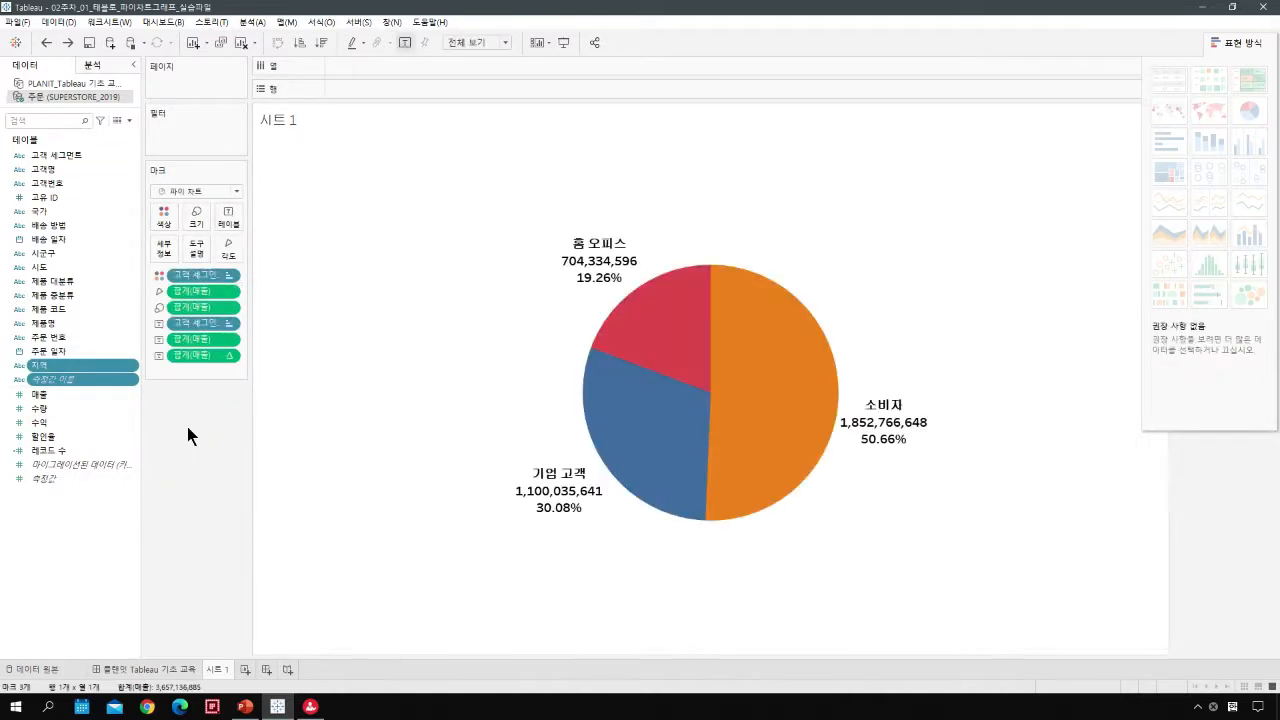
pyautogui.click(67, 43)
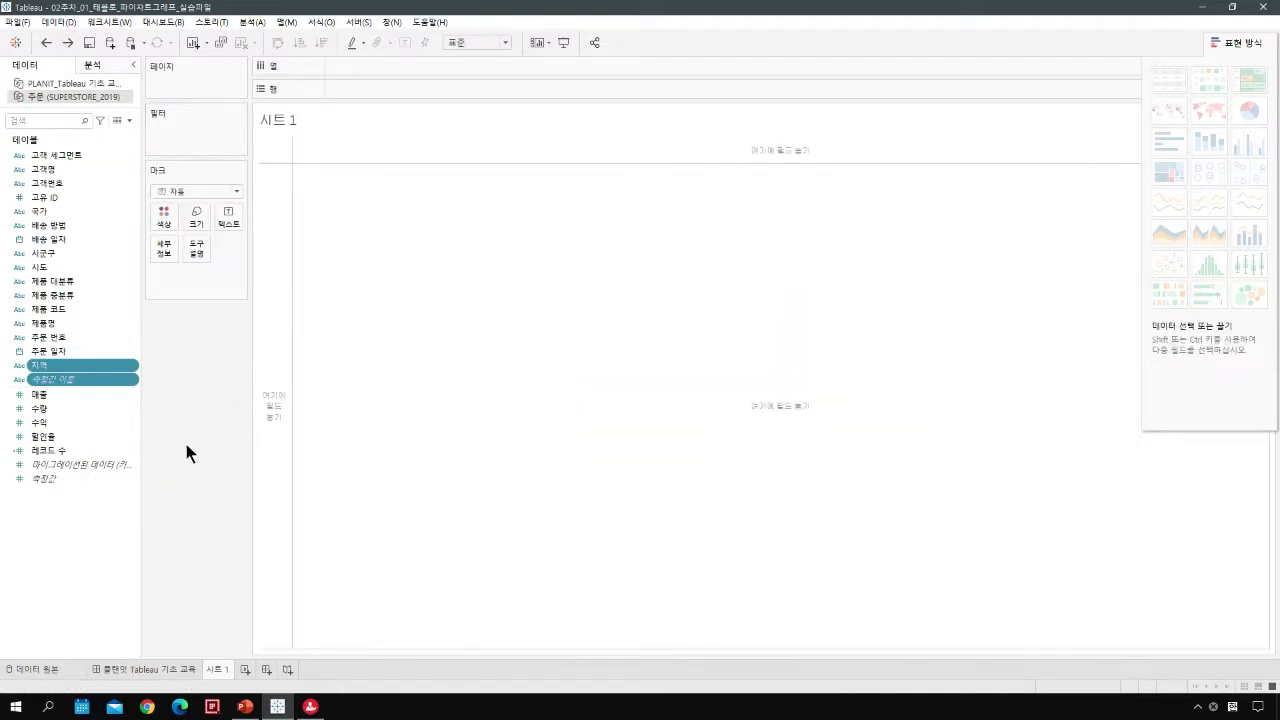
pyautogui.keyDown('ctrl'); pyautogui.click(72, 376); pyautogui.keyUp('ctrl')
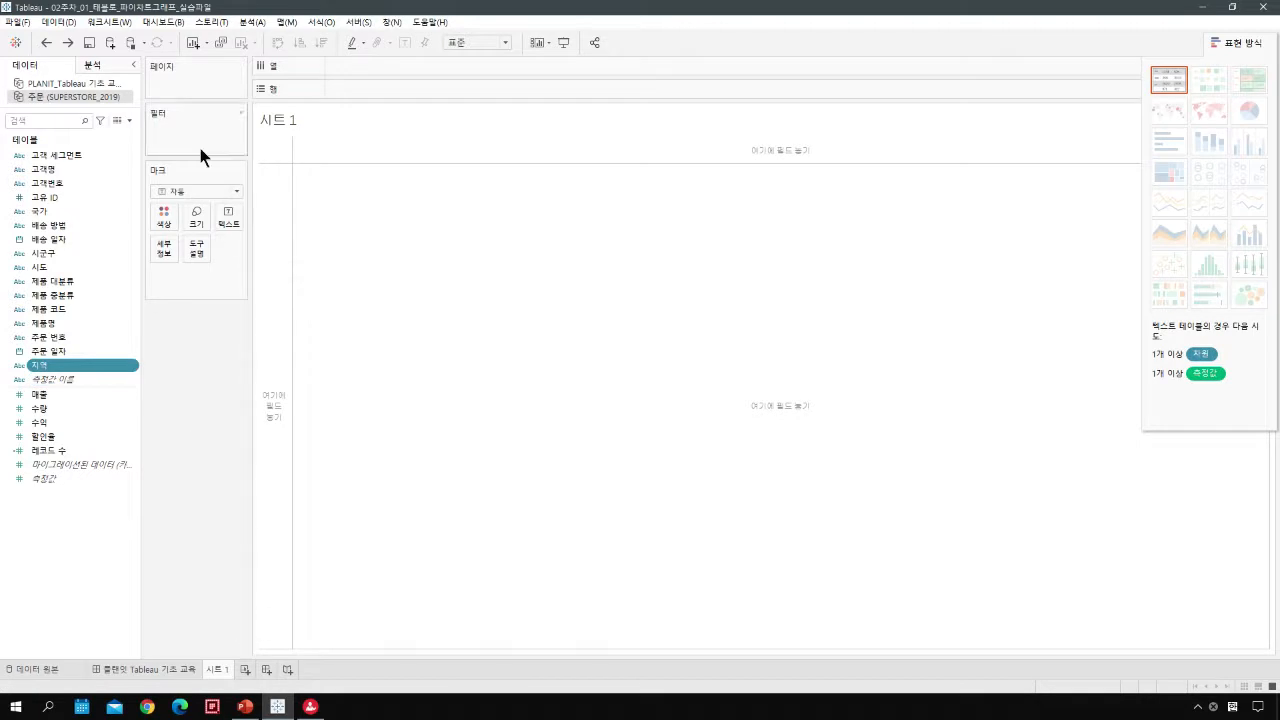
# Step: Create a new worksheet and build a pie chart of 매출 by 고객 세그먼트 from the recommended chart types
pyautogui.click(192, 44)
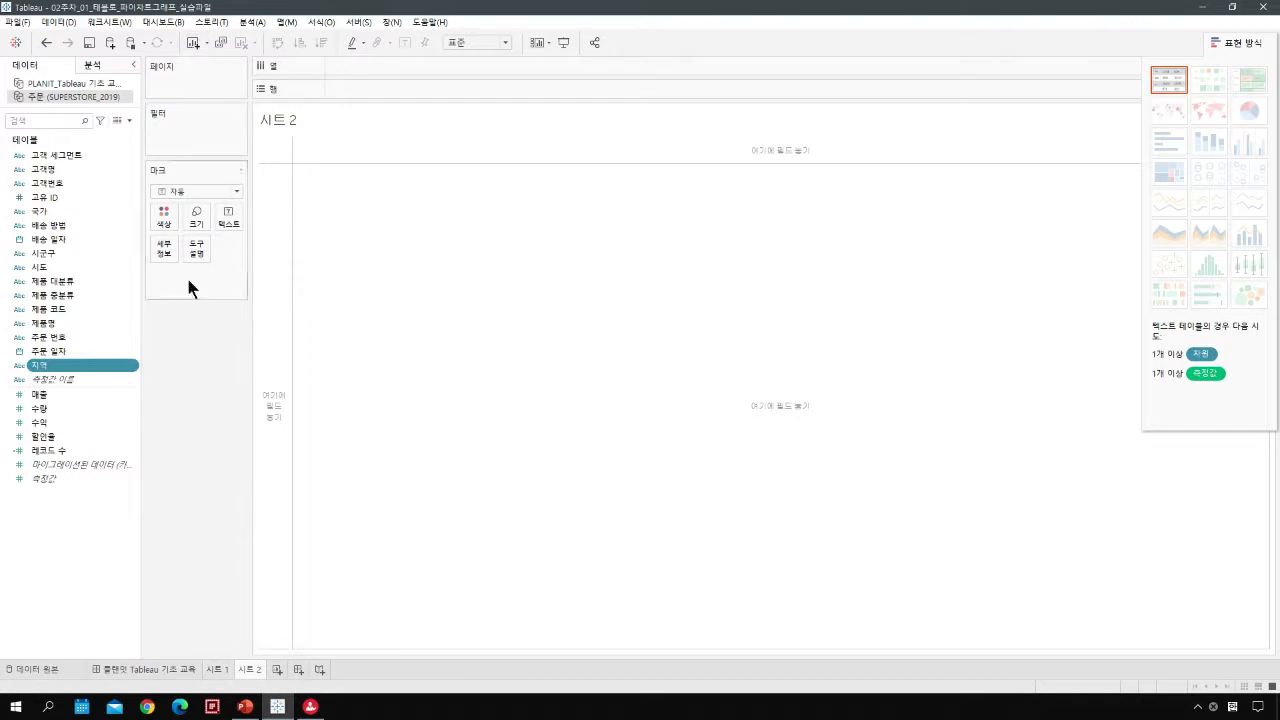
pyautogui.click(88, 160)
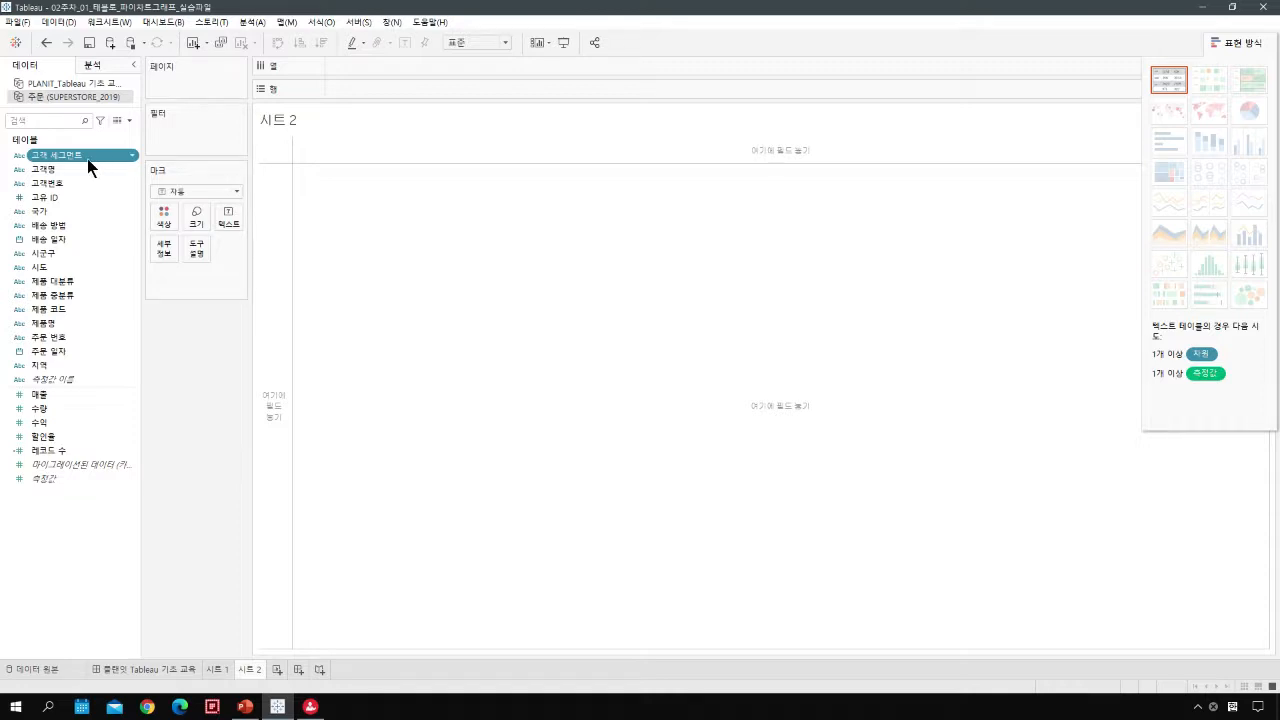
pyautogui.keyDown('ctrl'); pyautogui.click(86, 396); pyautogui.keyUp('ctrl')
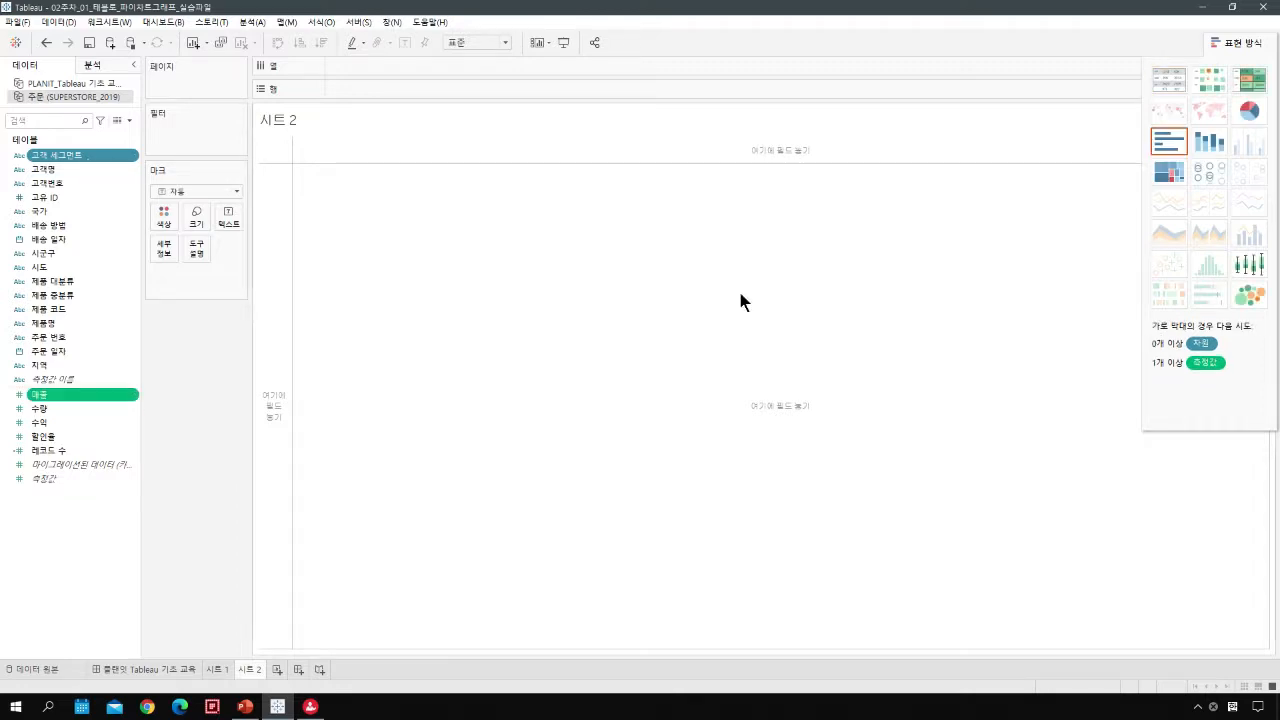
pyautogui.click(1240, 44)
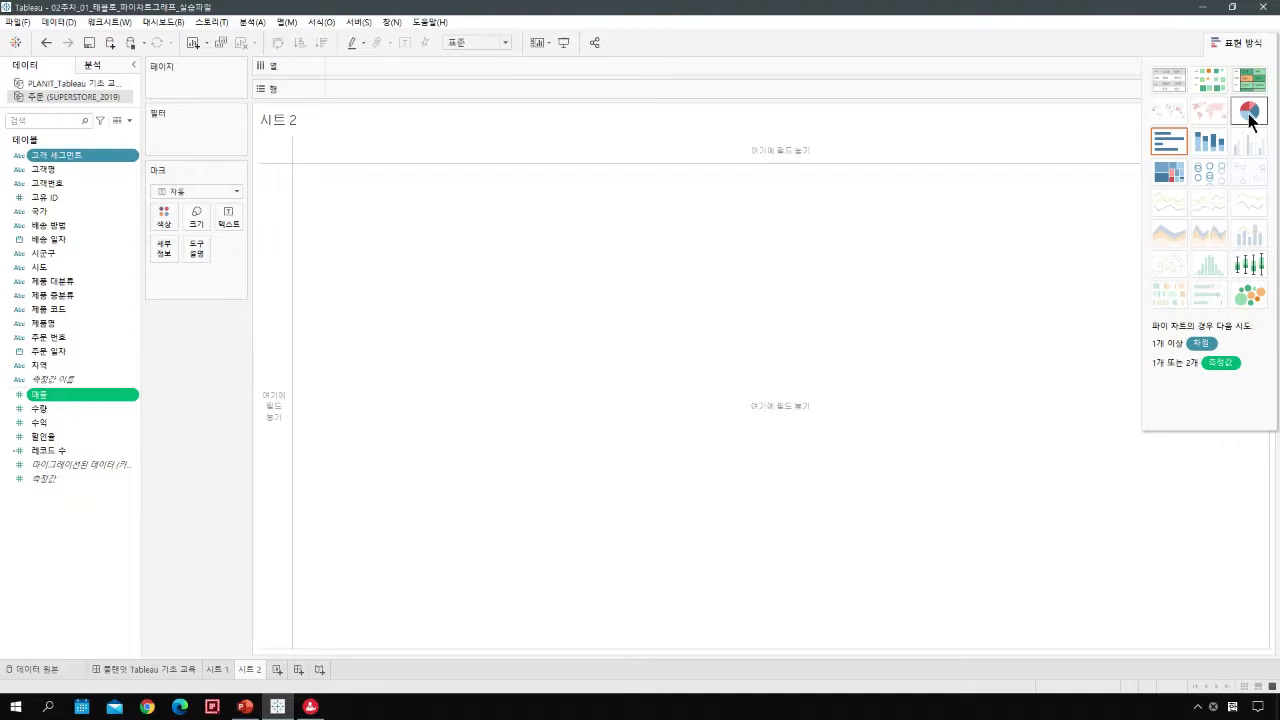
pyautogui.click(1250, 113)
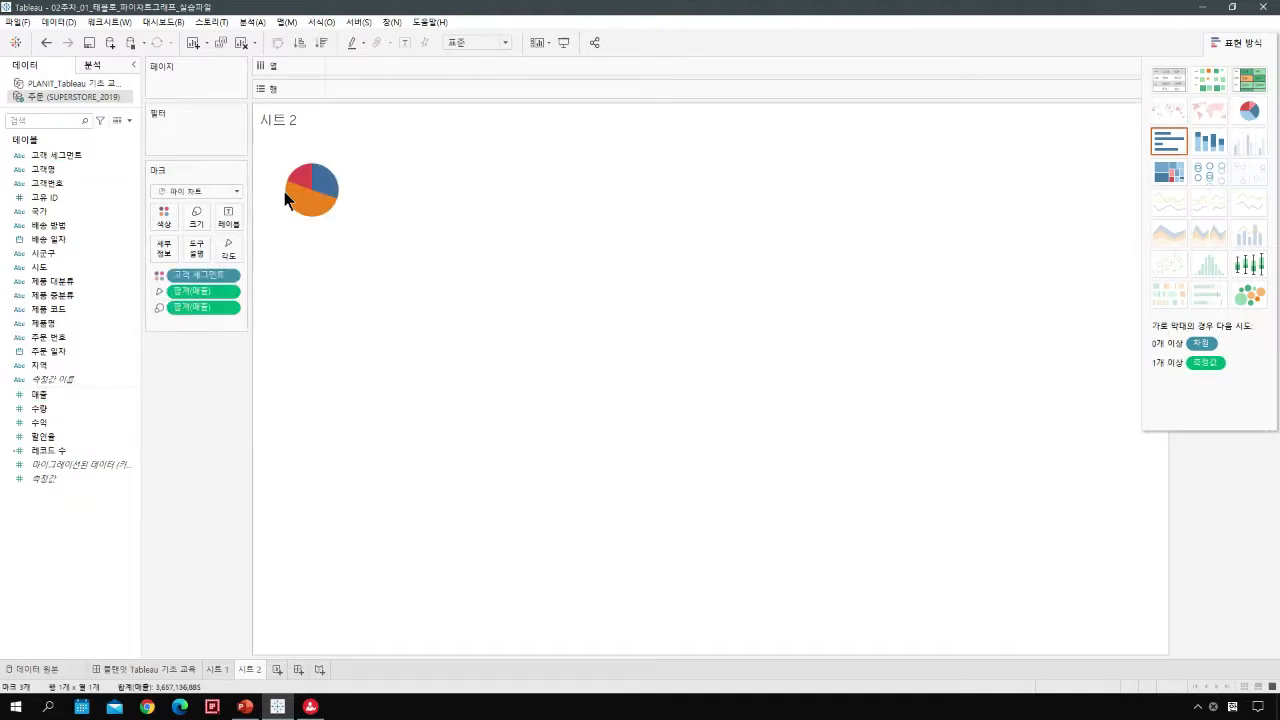
# Step: Fit the pie chart to the entire view (전체 보기) and hide the chart recommendations
pyautogui.click(505, 43)
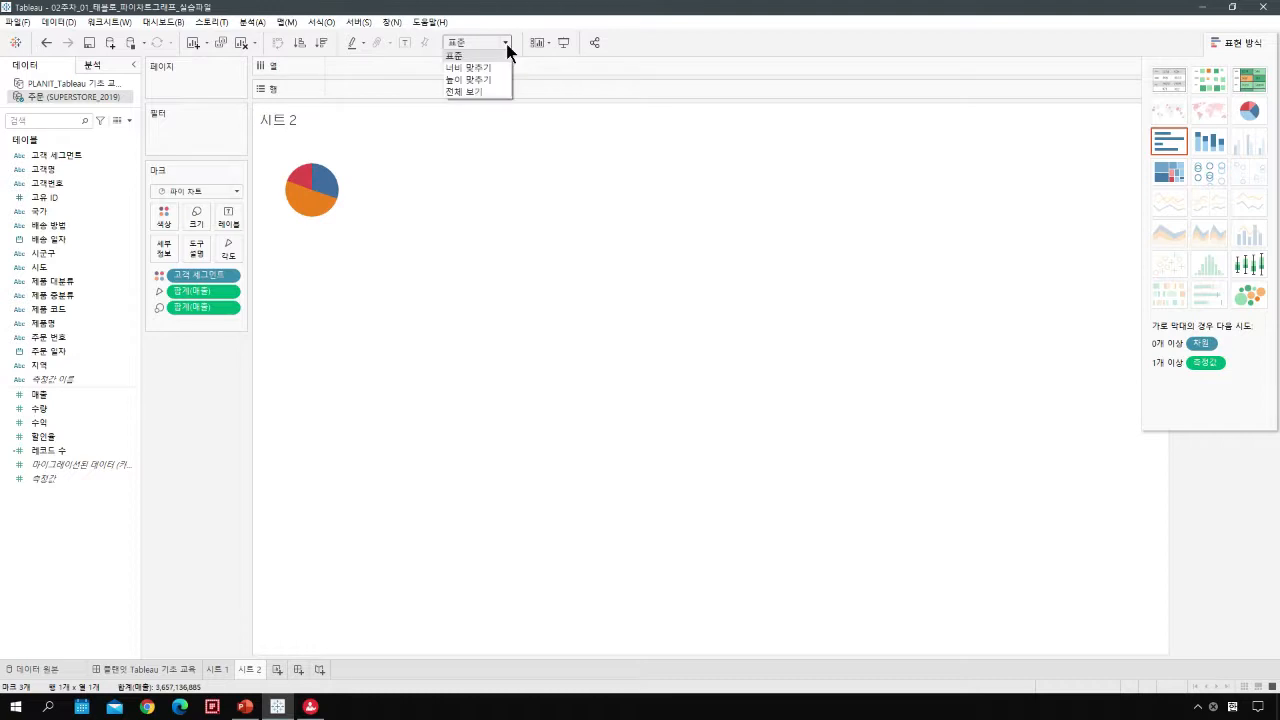
pyautogui.click(485, 91)
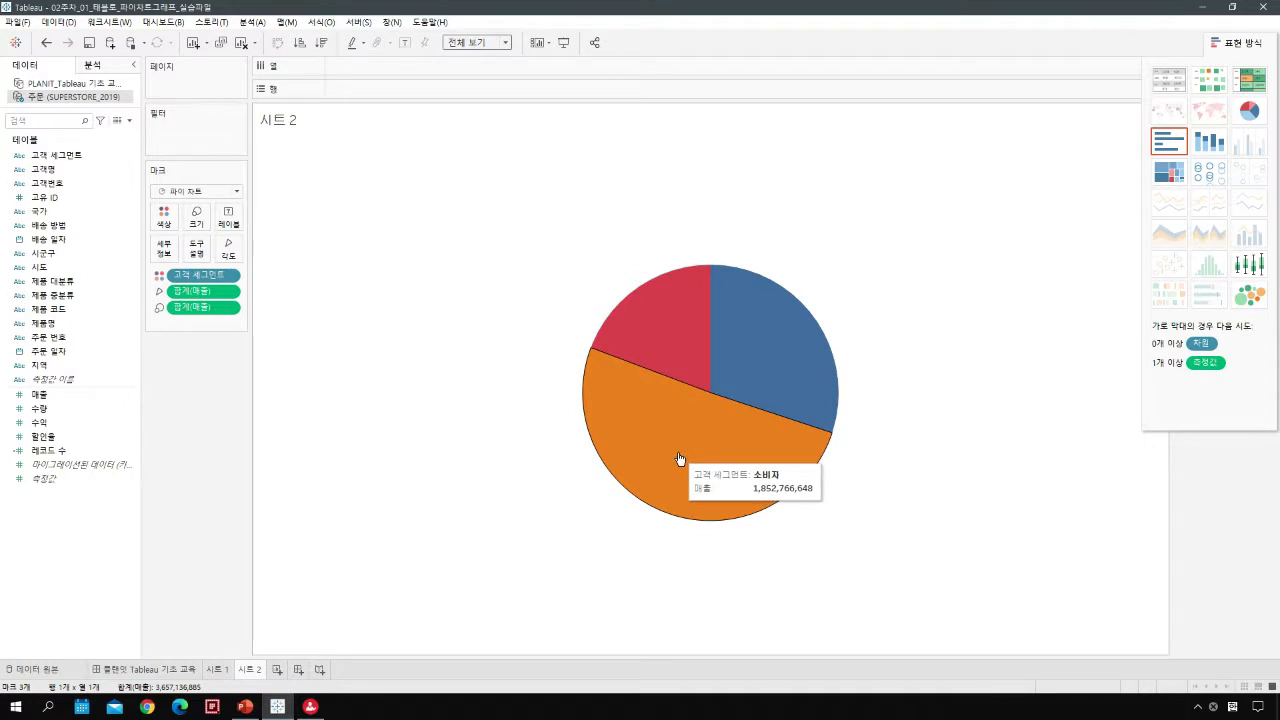
pyautogui.click(1226, 44)
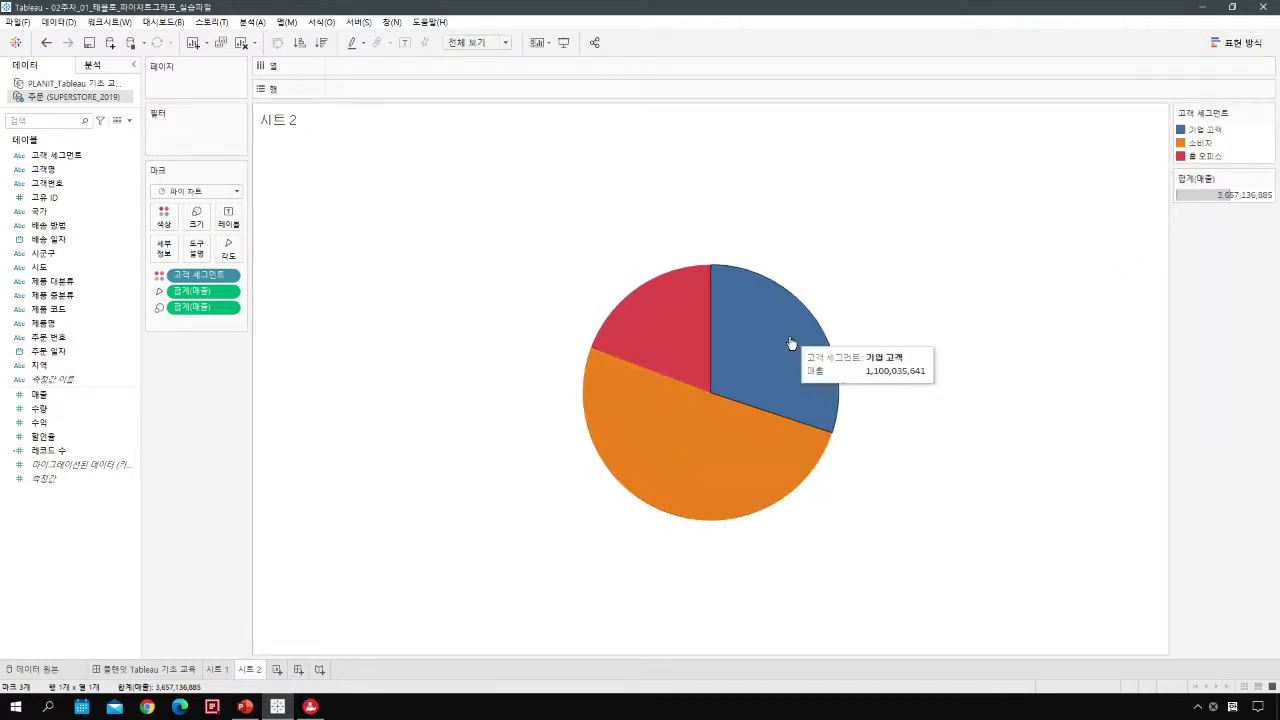
# Step: Recolor the 기업 고객 segment with the lightest mint shade of the 파란색-청록색 palette and close the color editor
pyautogui.doubleClick(1208, 140)
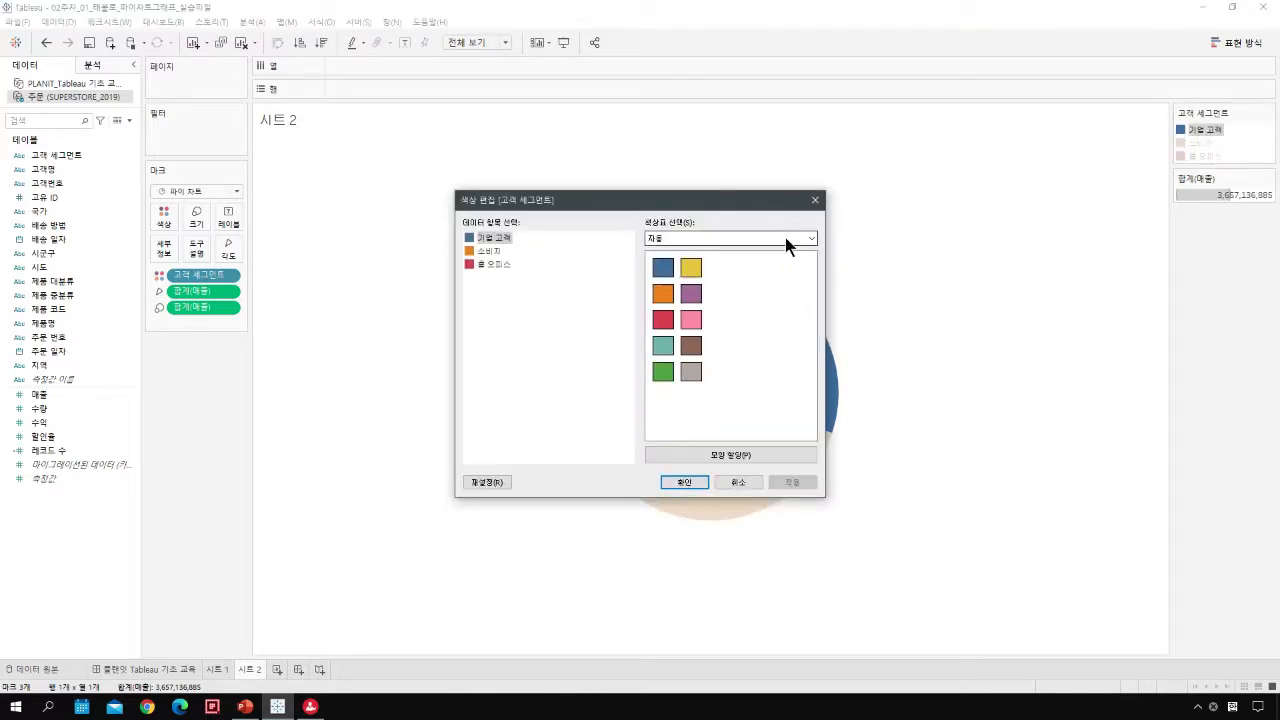
pyautogui.click(785, 238)
pyautogui.click(727, 266)
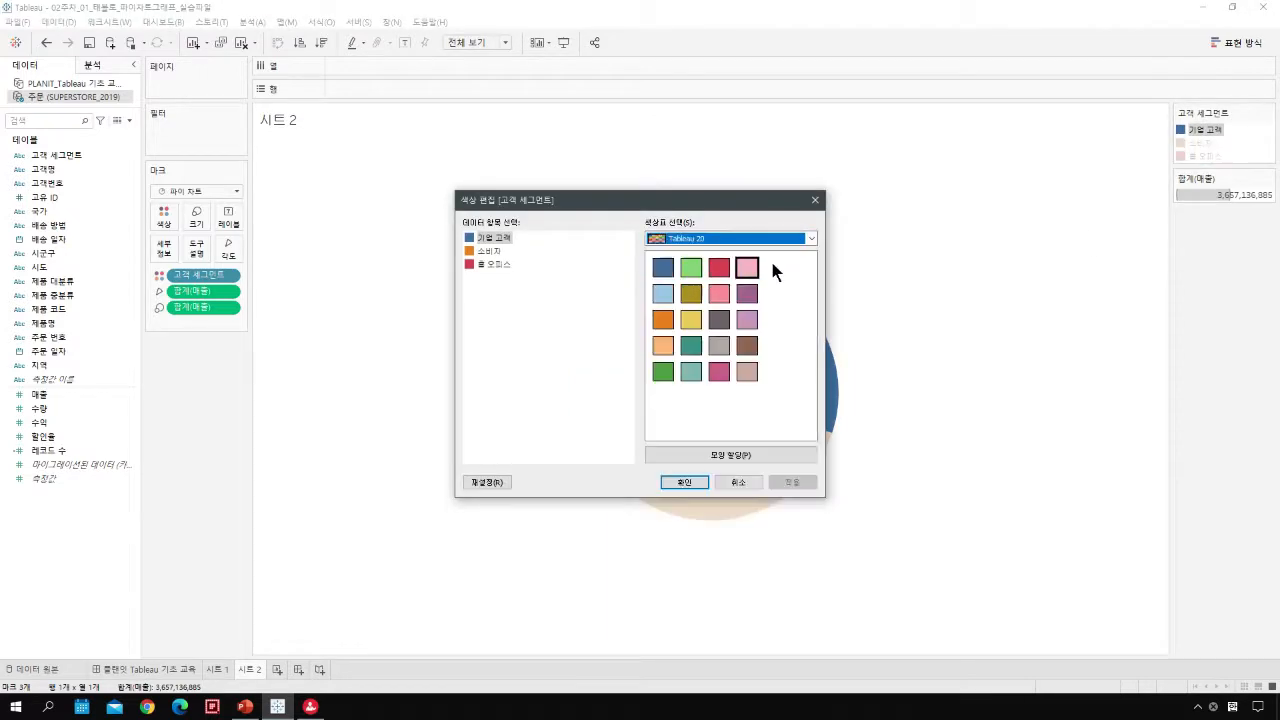
pyautogui.click(810, 239)
pyautogui.click(681, 421)
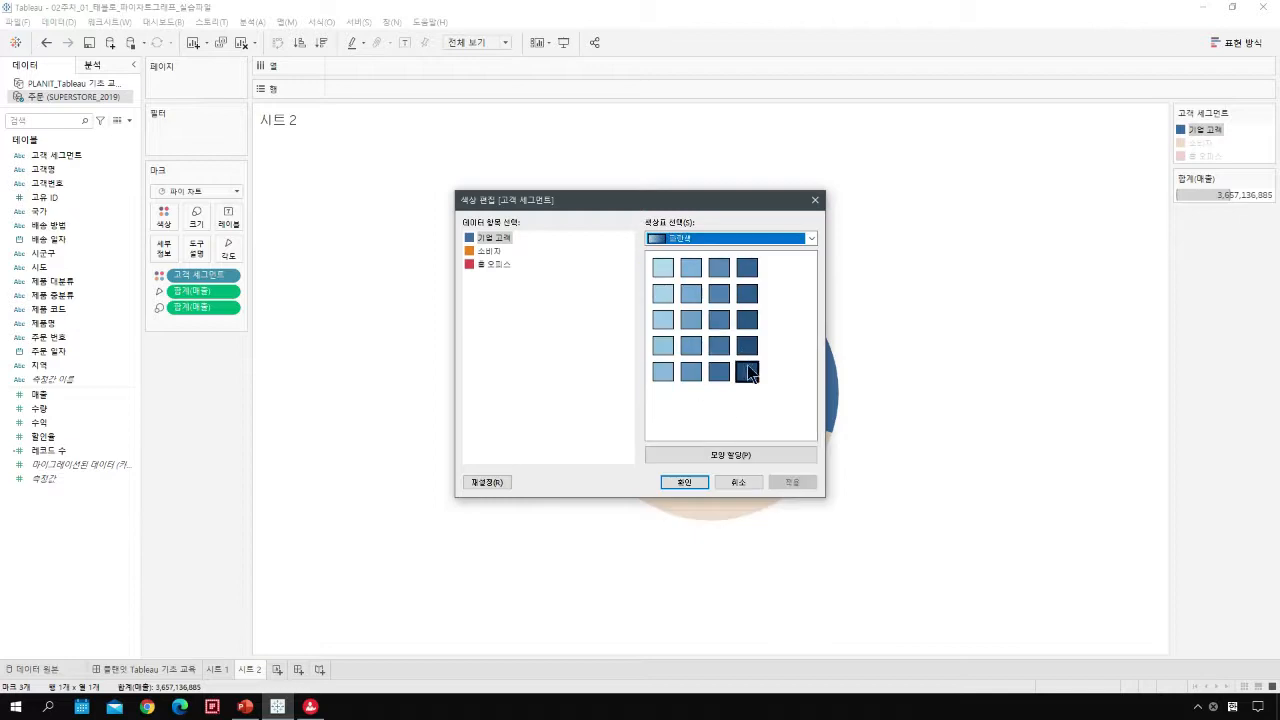
pyautogui.click(810, 239)
pyautogui.click(694, 493)
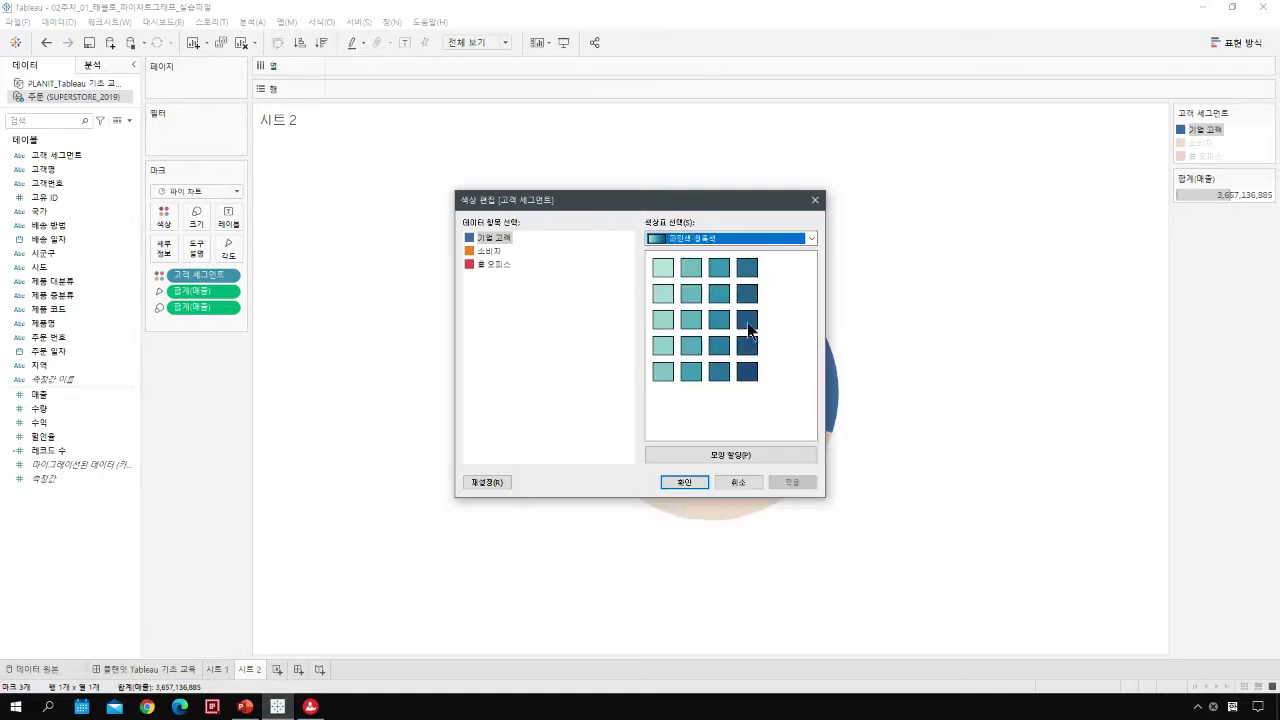
pyautogui.click(663, 267)
pyautogui.click(791, 482)
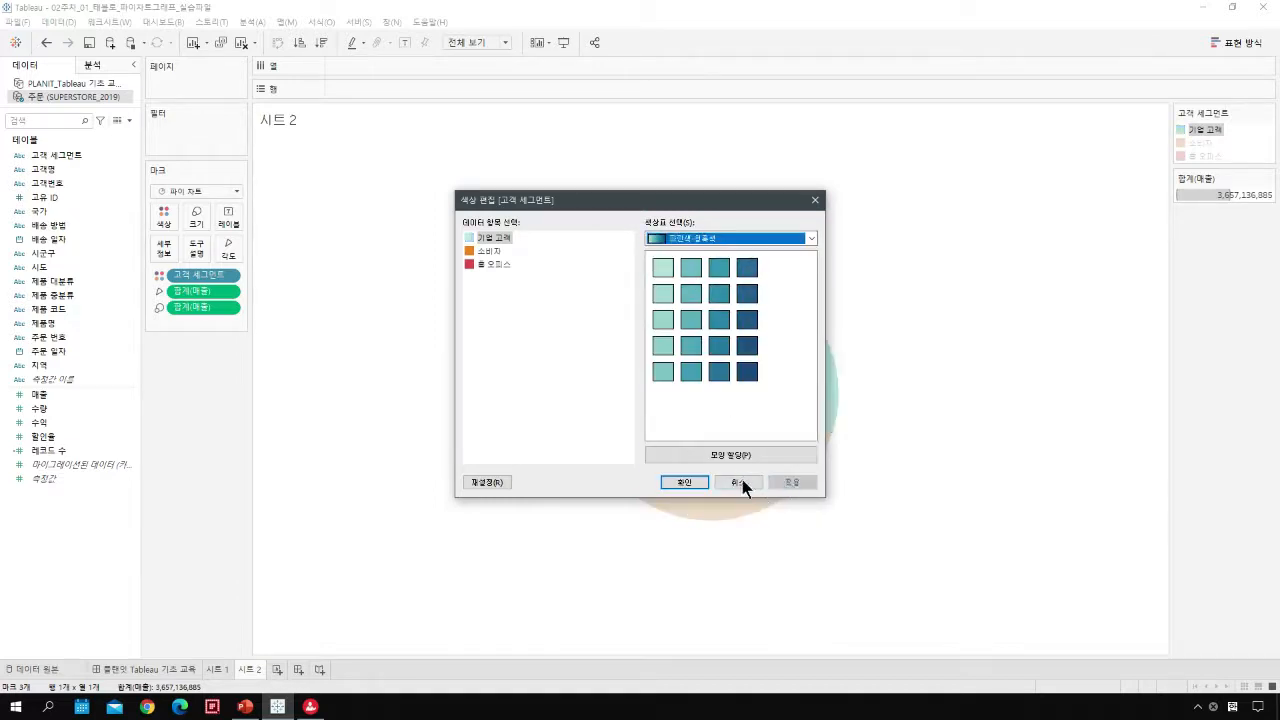
pyautogui.click(741, 482)
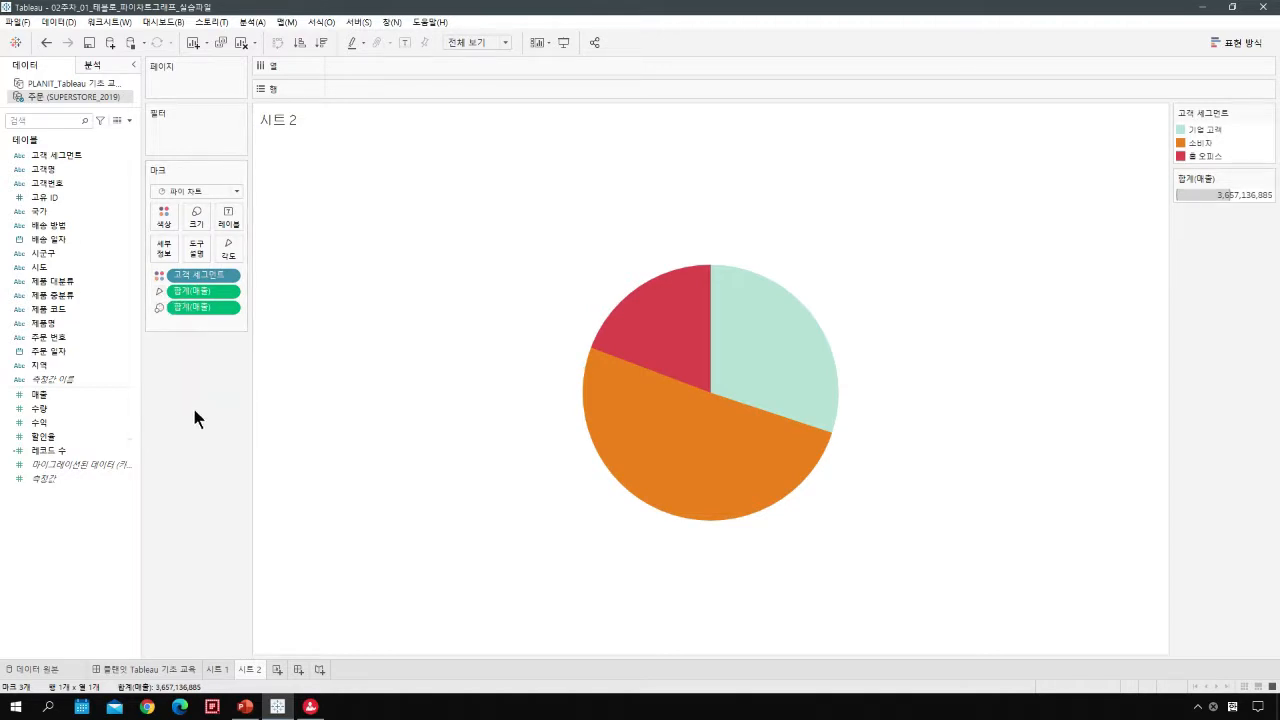
# Step: Label the pie segments with 고객 세그먼트 and 매출
pyautogui.moveTo(686, 443)
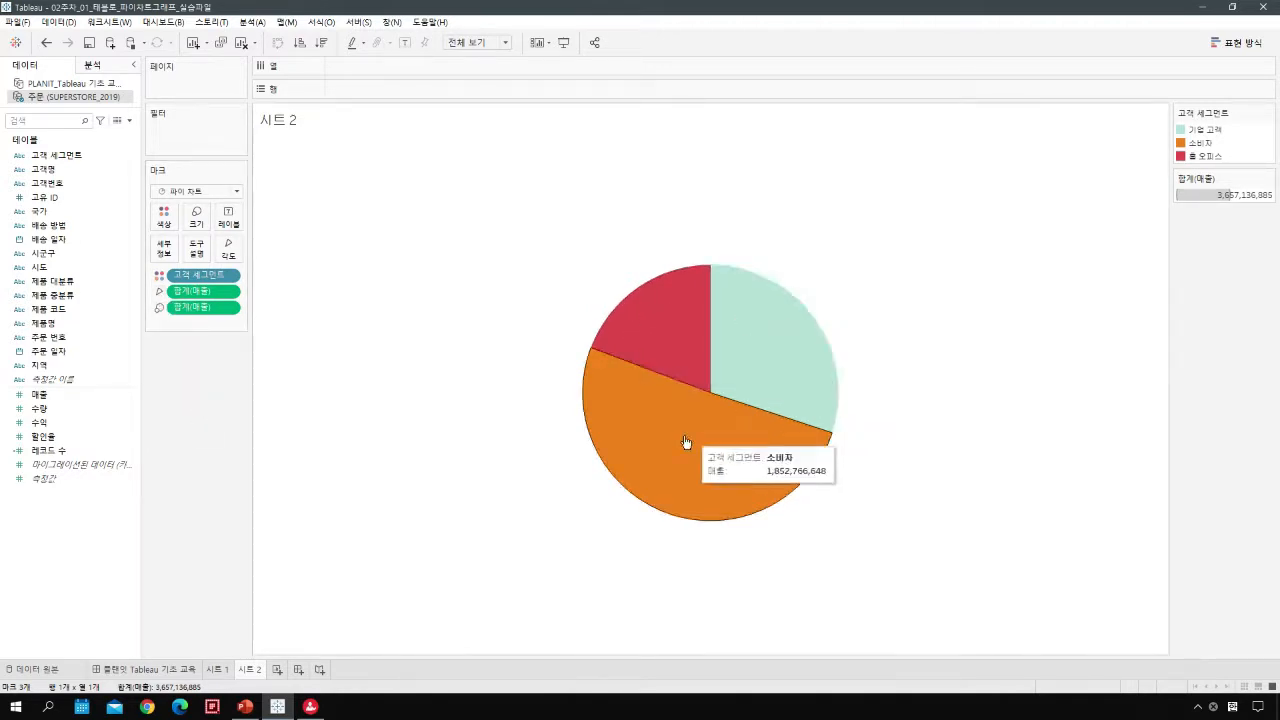
pyautogui.moveTo(746, 347)
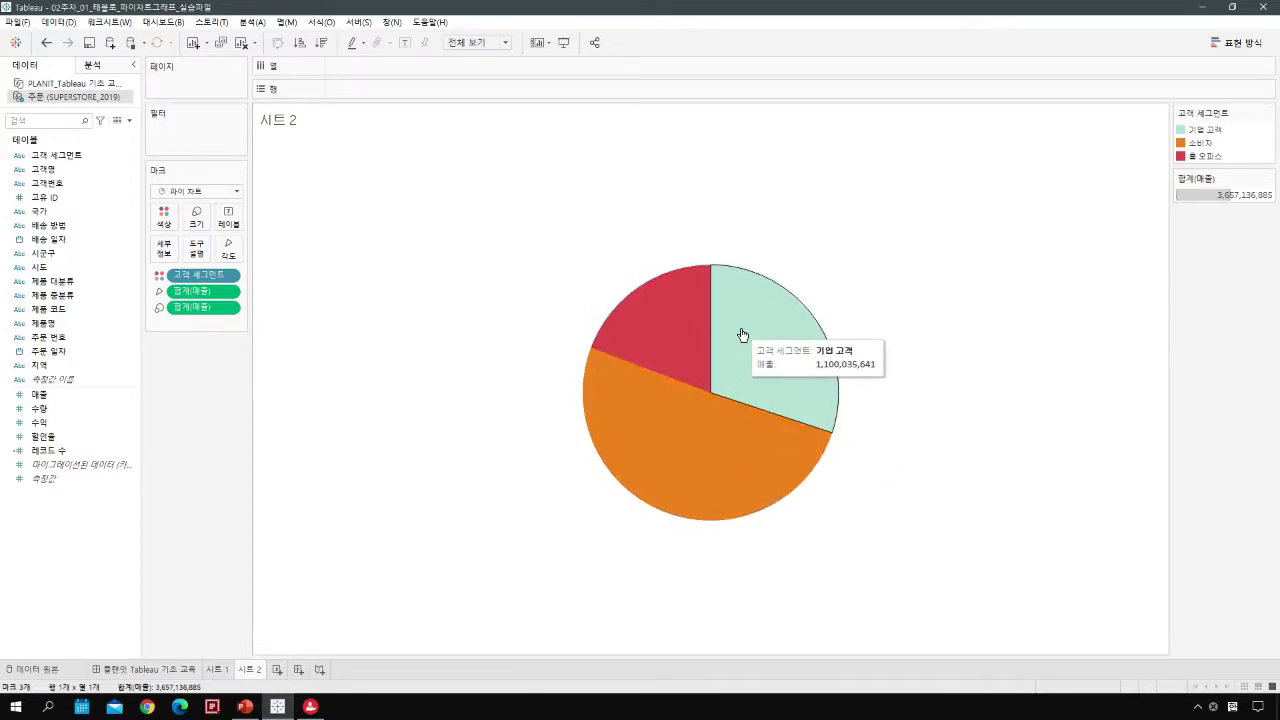
pyautogui.moveTo(631, 335)
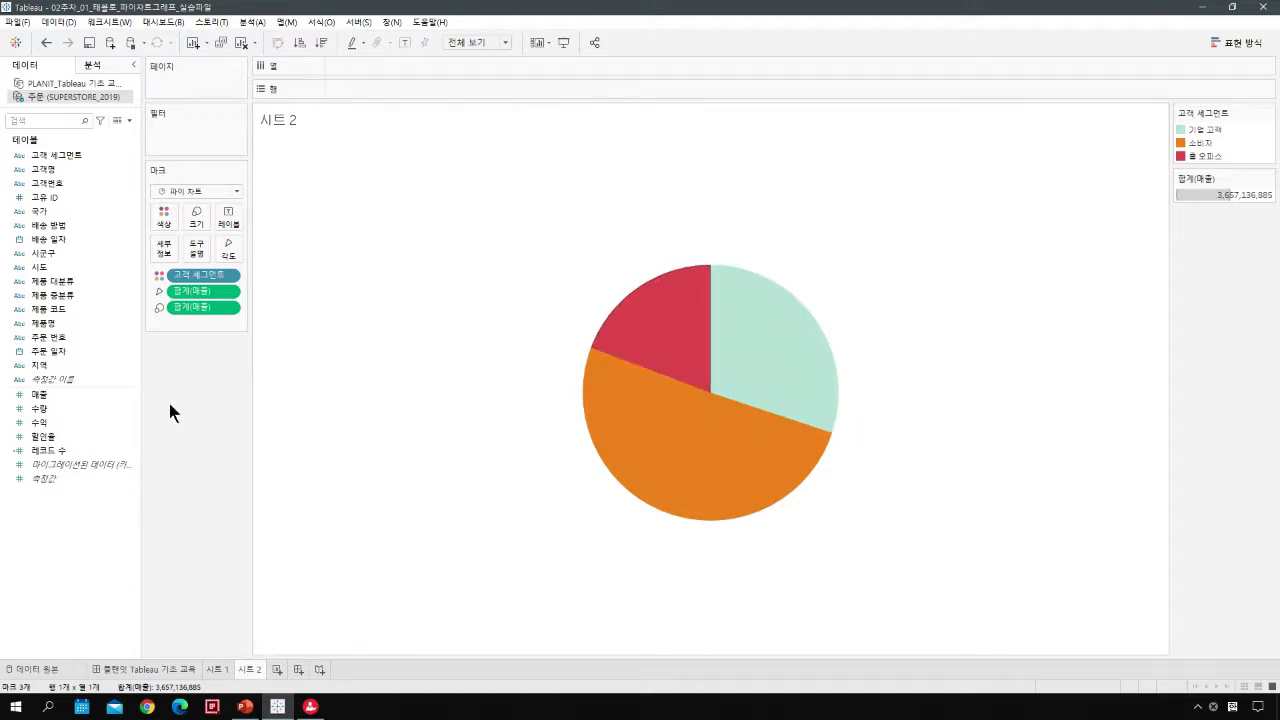
pyautogui.moveTo(49, 154); pyautogui.dragTo(233, 223)
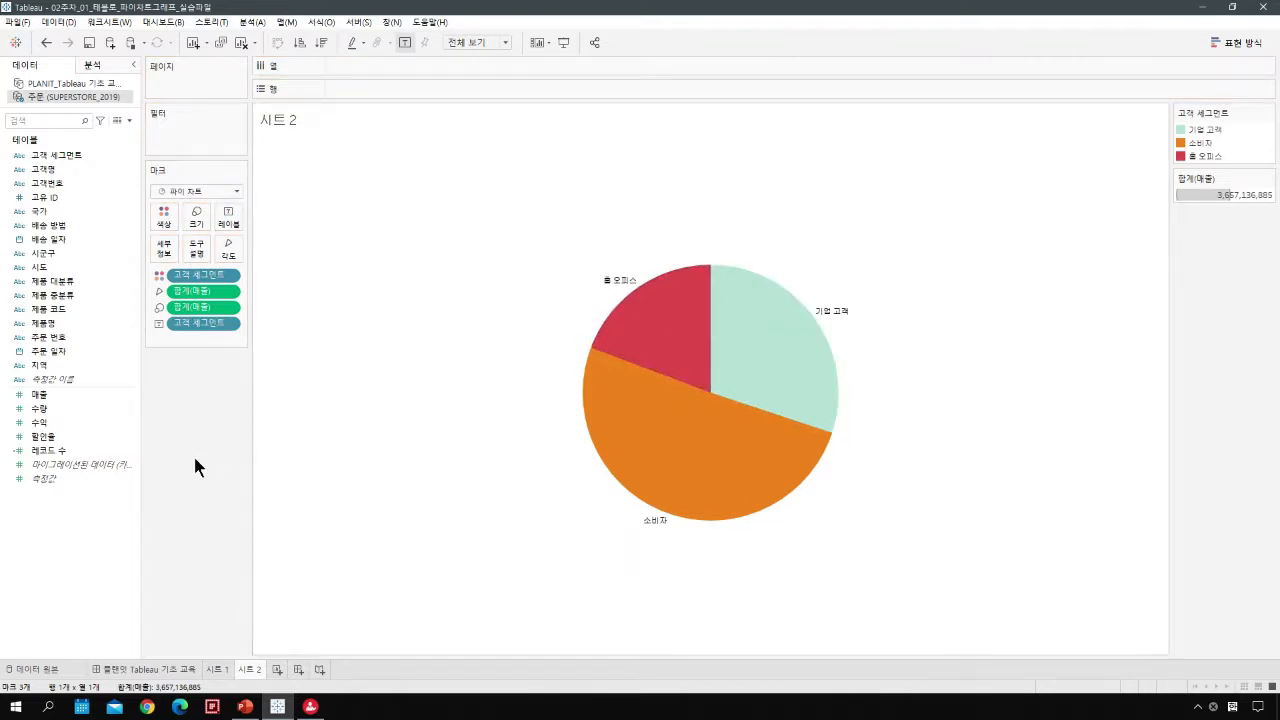
pyautogui.moveTo(59, 397); pyautogui.dragTo(237, 220)
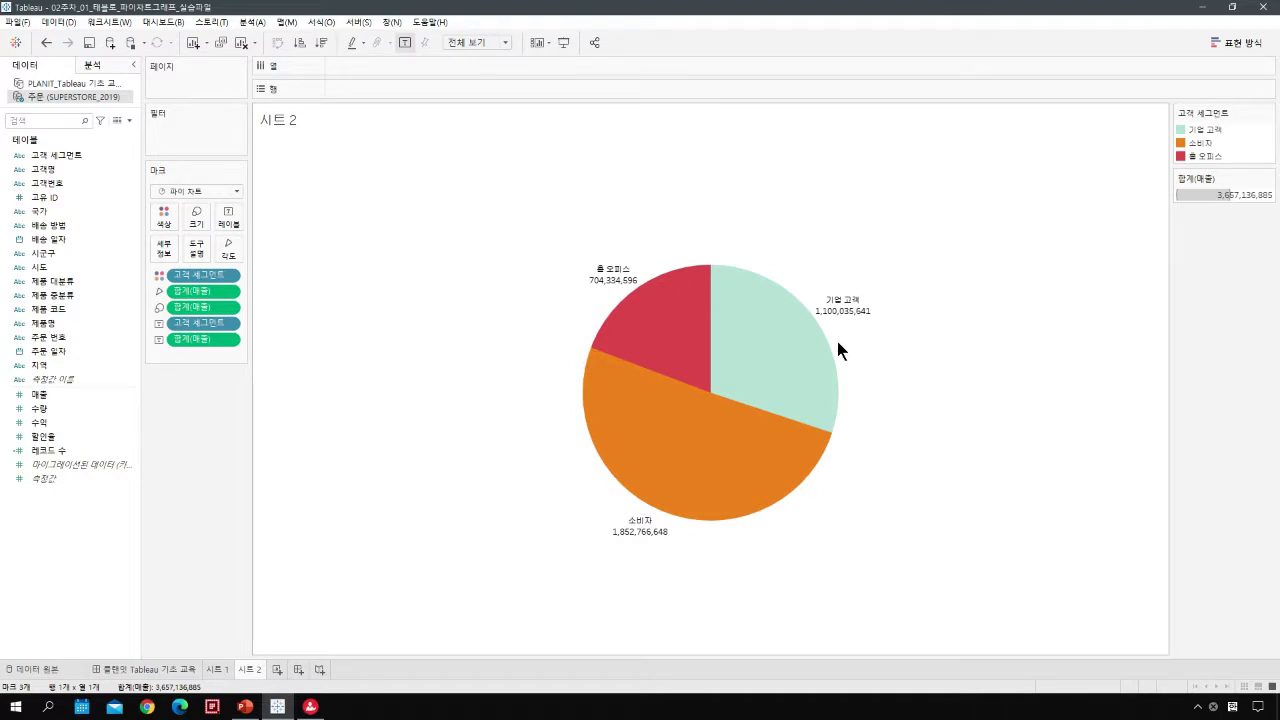
# Step: Set the font of the mark labels to 14 pt and bold
pyautogui.click(233, 224)
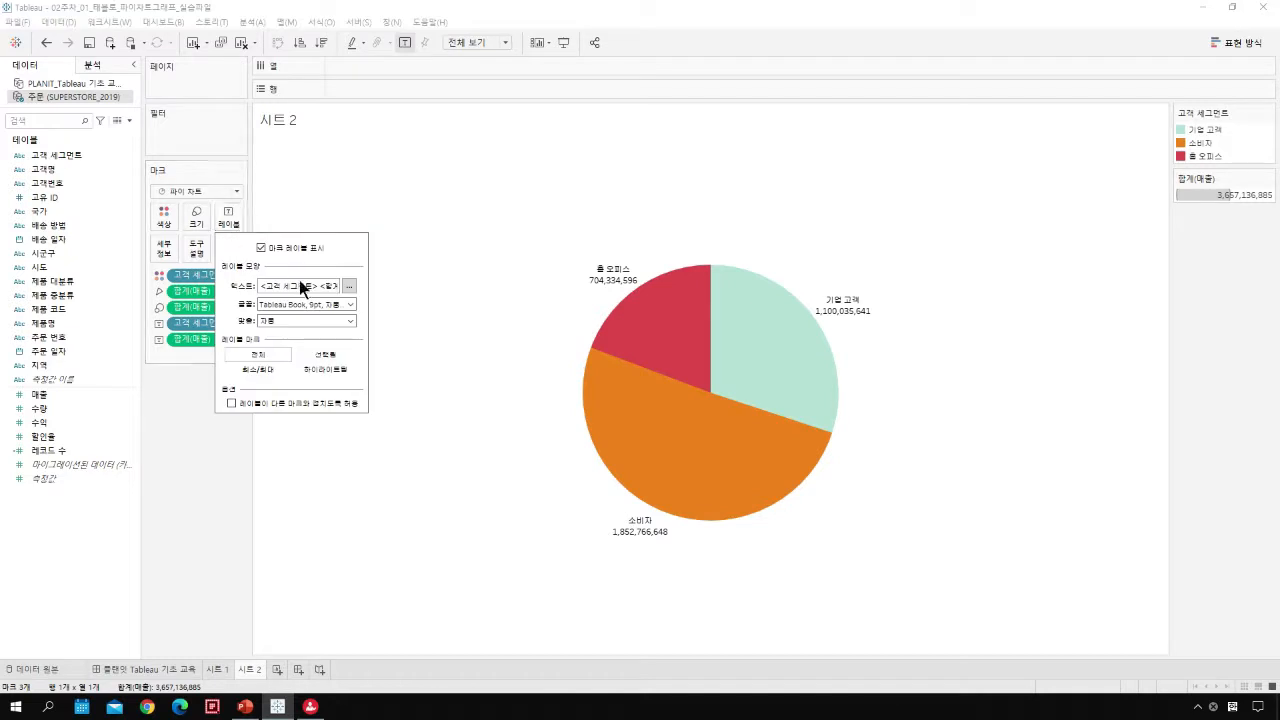
pyautogui.click(350, 305)
pyautogui.click(289, 341)
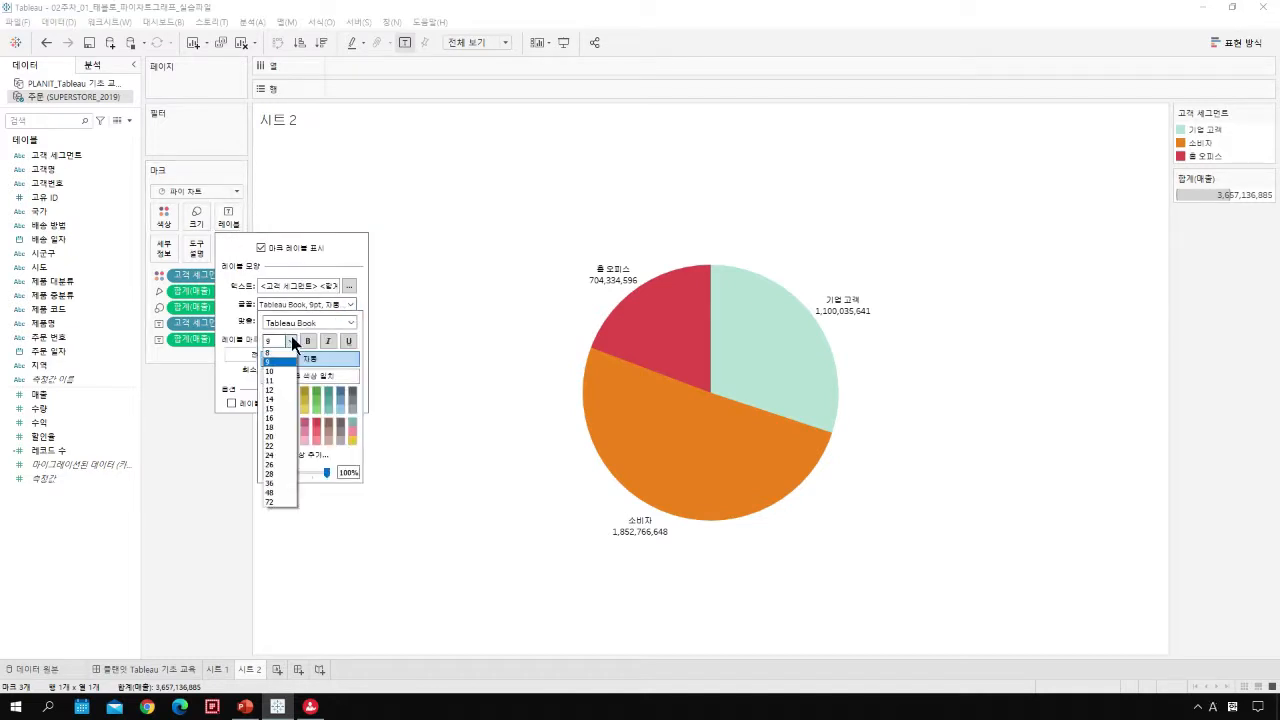
pyautogui.click(271, 399)
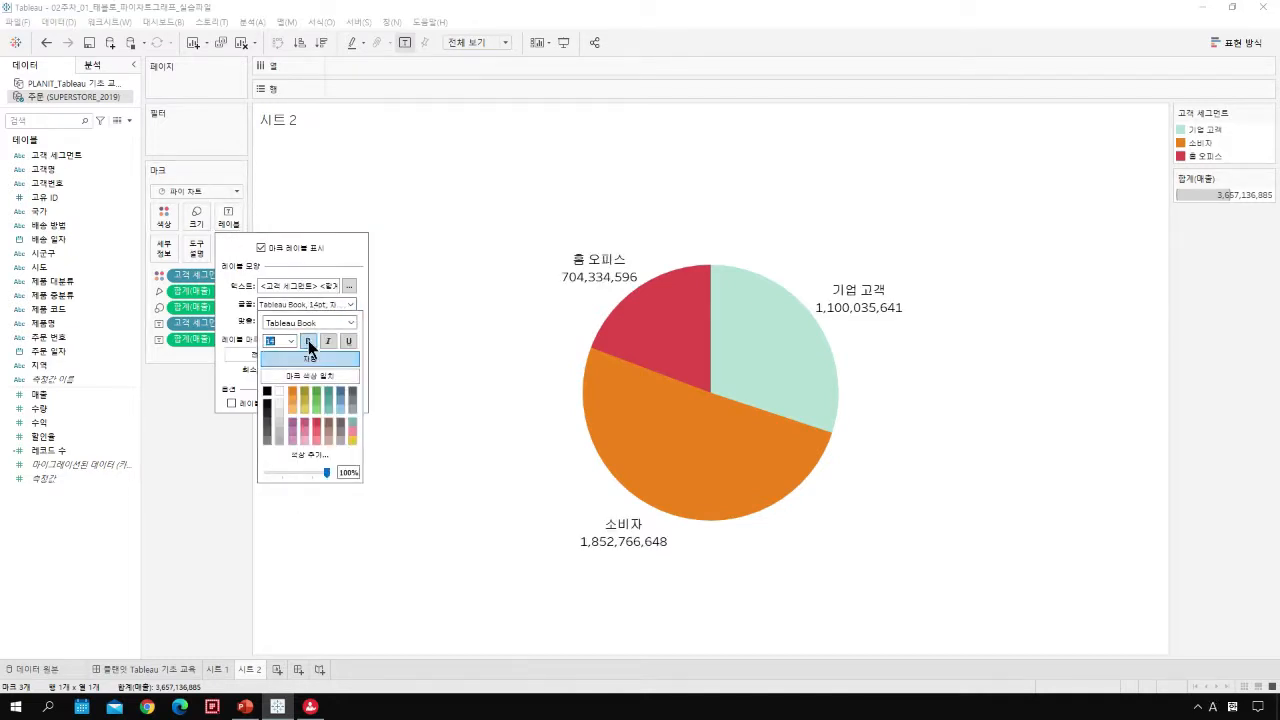
pyautogui.click(307, 342)
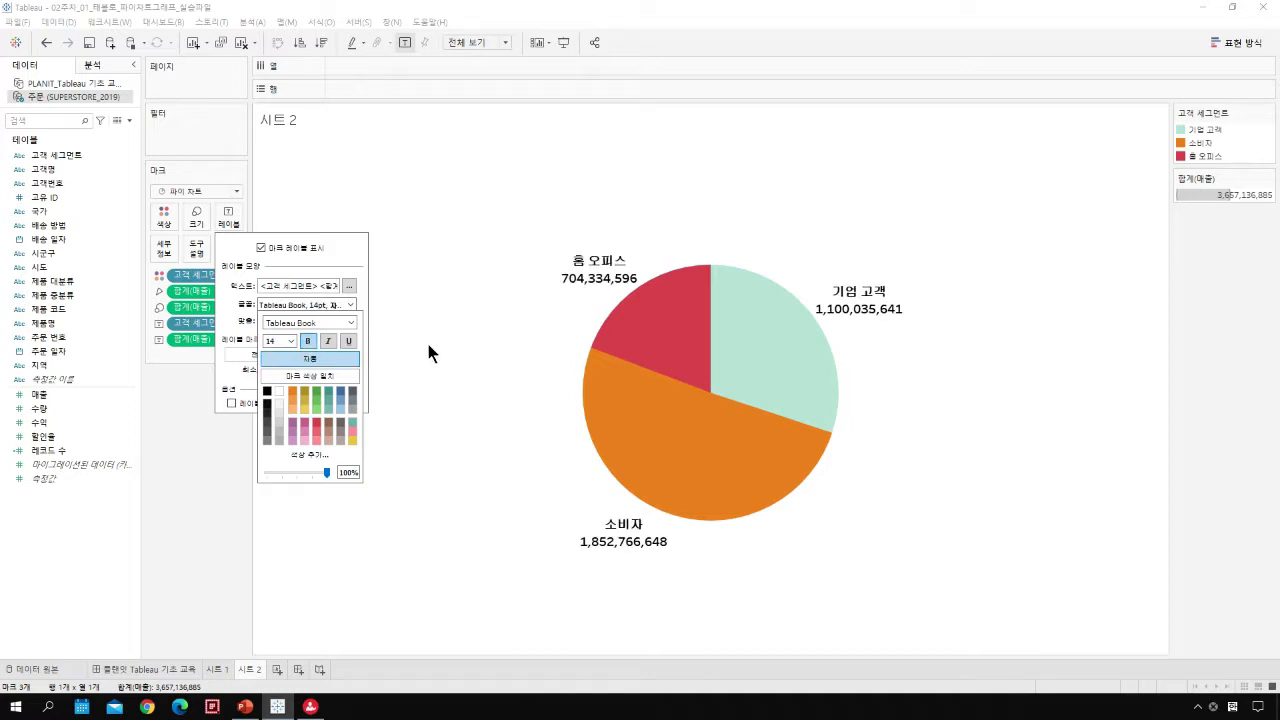
# Step: Try italic on the 14 pt labels, restore the upright bold style and close the label settings
pyautogui.click(289, 341)
pyautogui.click(275, 396)
pyautogui.click(307, 342)
pyautogui.click(327, 341)
pyautogui.click(307, 341)
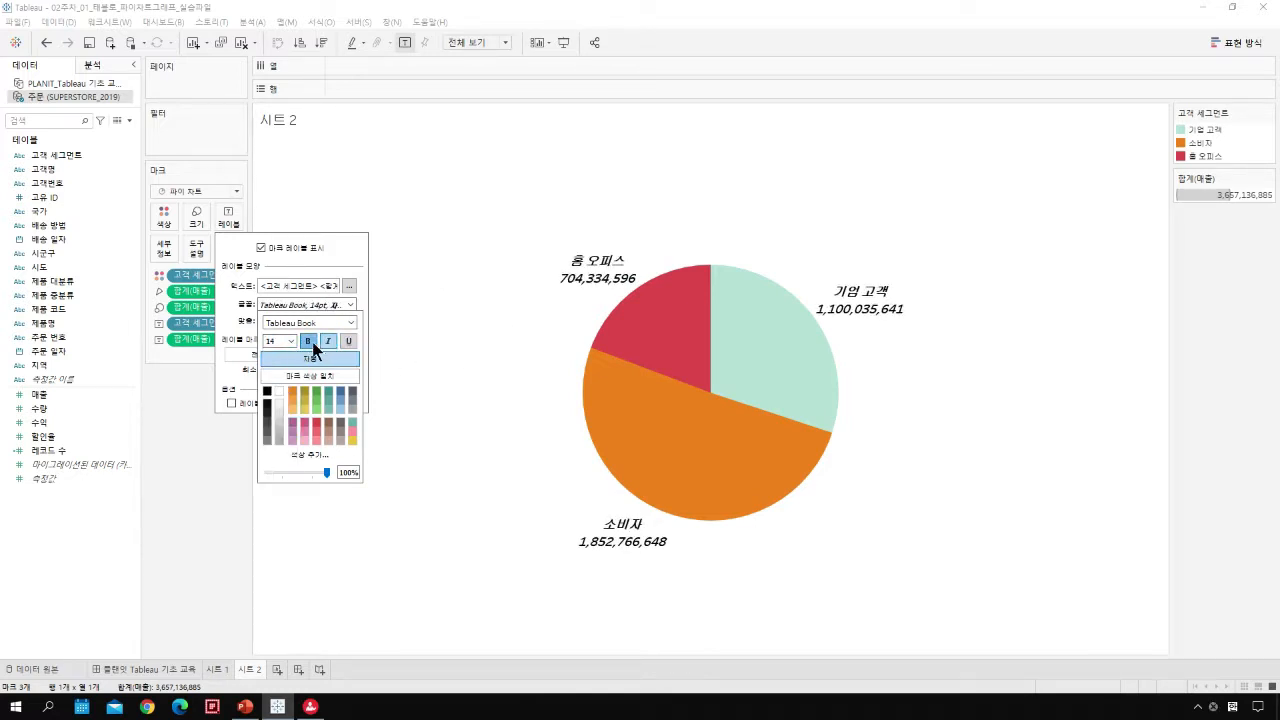
pyautogui.click(326, 342)
pyautogui.click(194, 500)
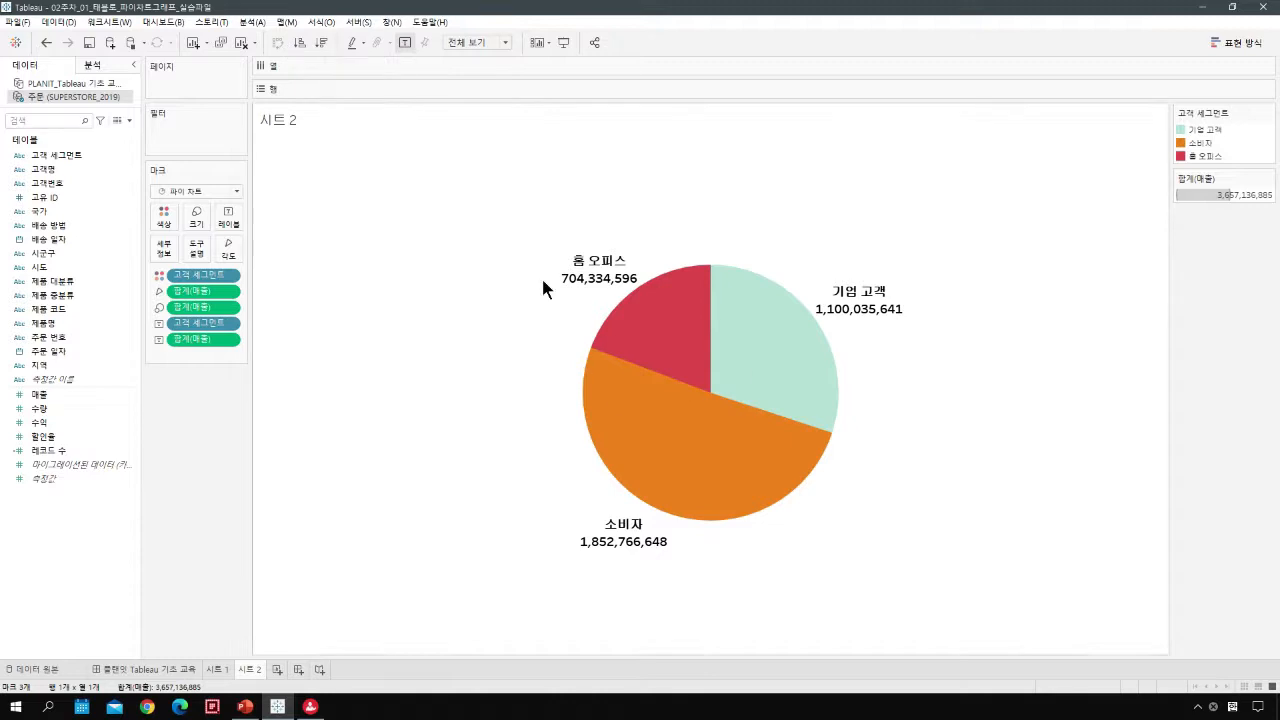
# Step: Try a quick descending sort of the pie segments and undo it
pyautogui.click(322, 44)
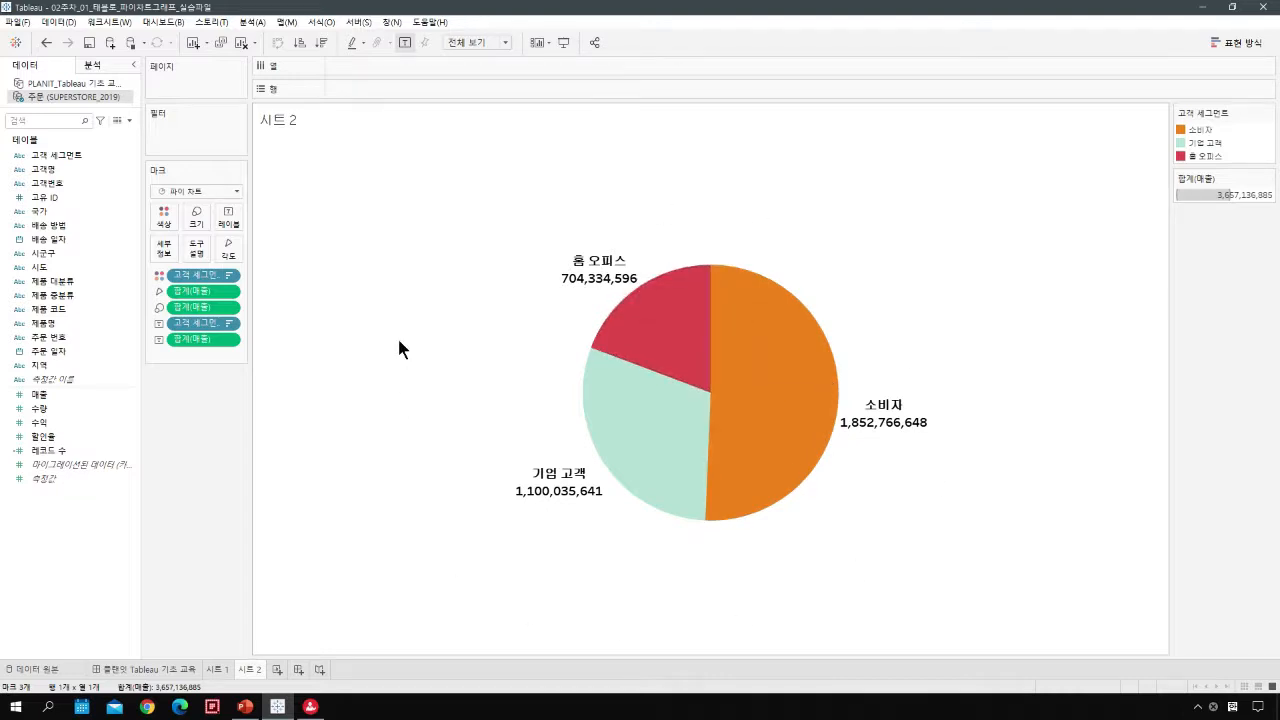
pyautogui.click(228, 274)
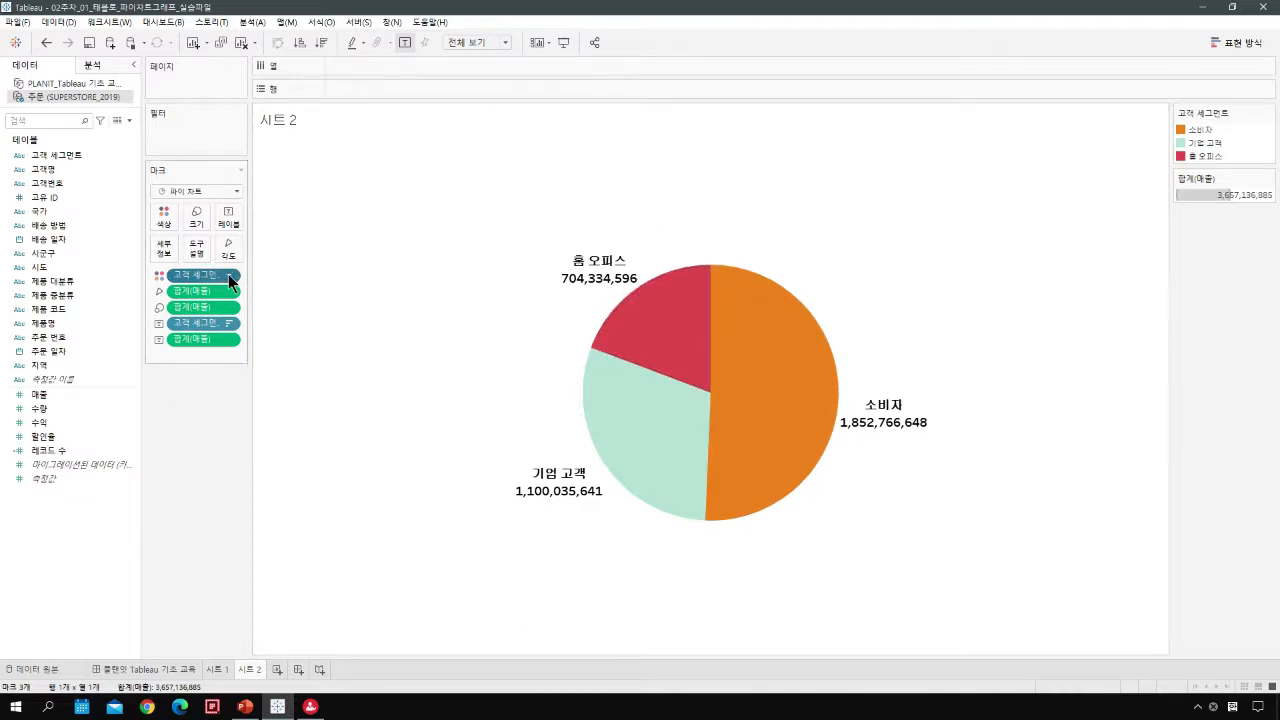
pyautogui.click(46, 43)
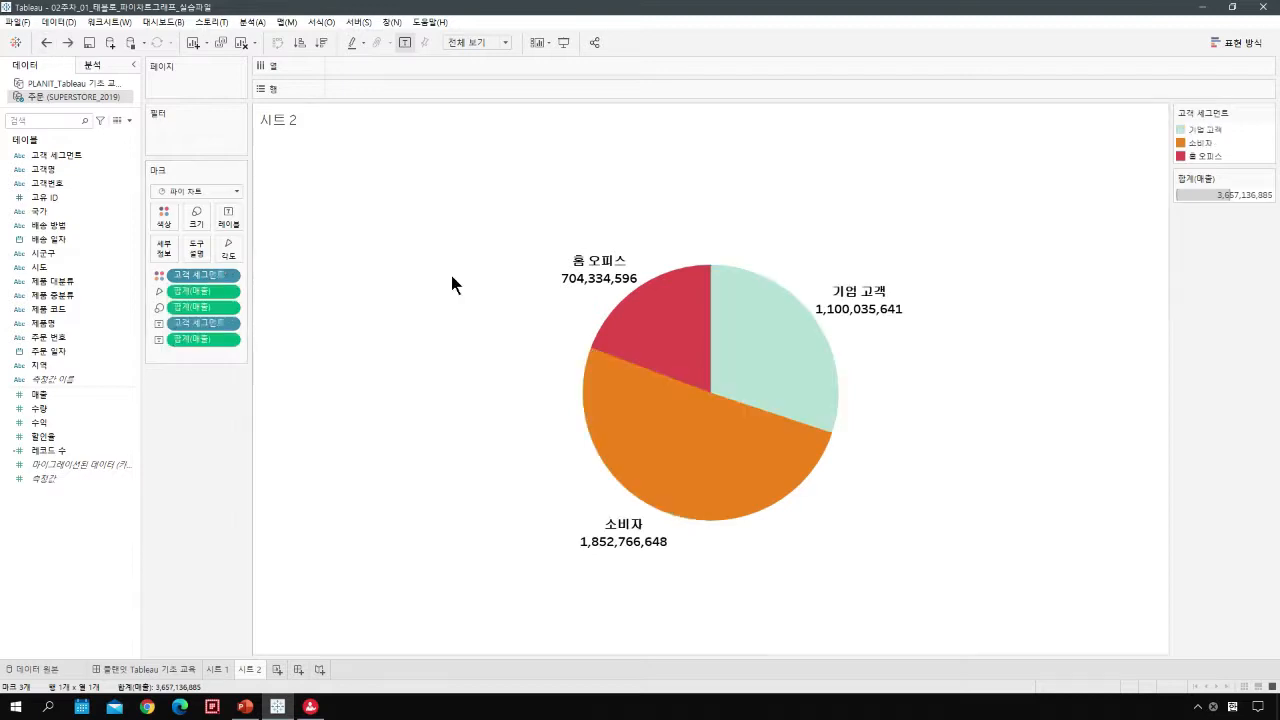
# Step: Sort 고객 세그먼트 by the field (필드) 매출, compare both orders, keep descending (내림차순) and close the sort settings
pyautogui.click(229, 276)
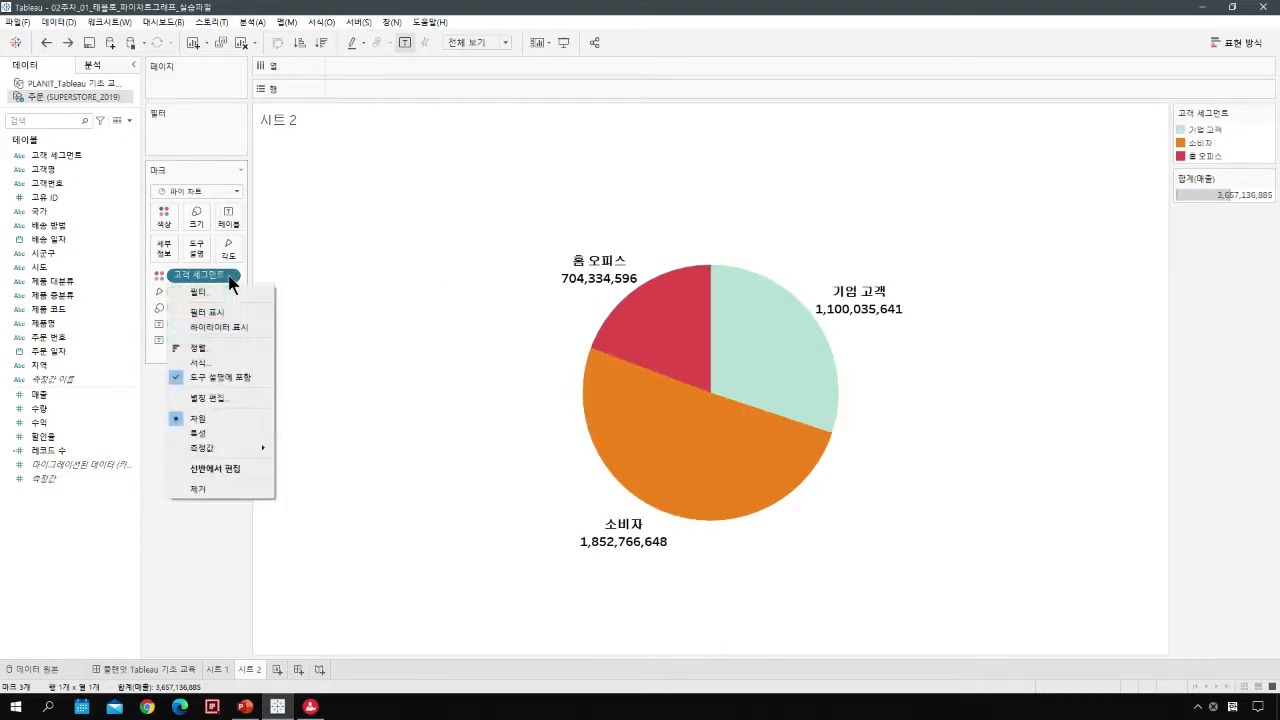
pyautogui.click(236, 348)
pyautogui.moveTo(584, 259); pyautogui.dragTo(339, 209)
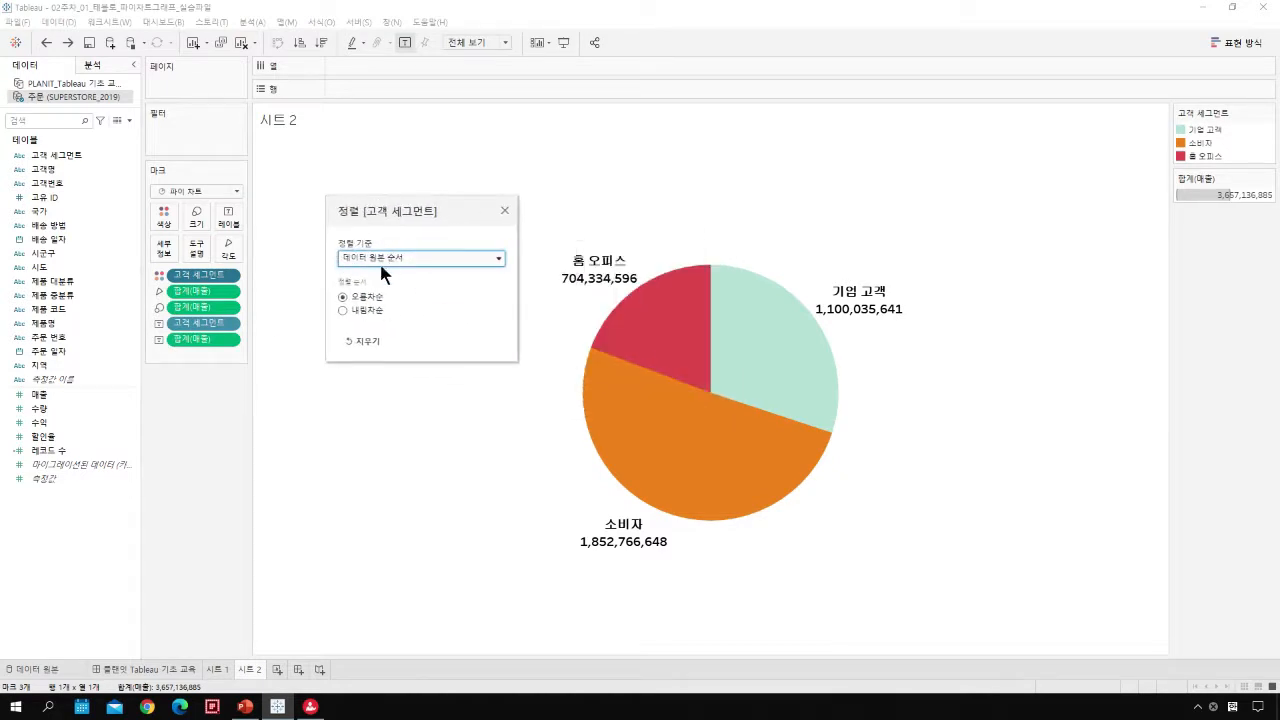
pyautogui.click(453, 262)
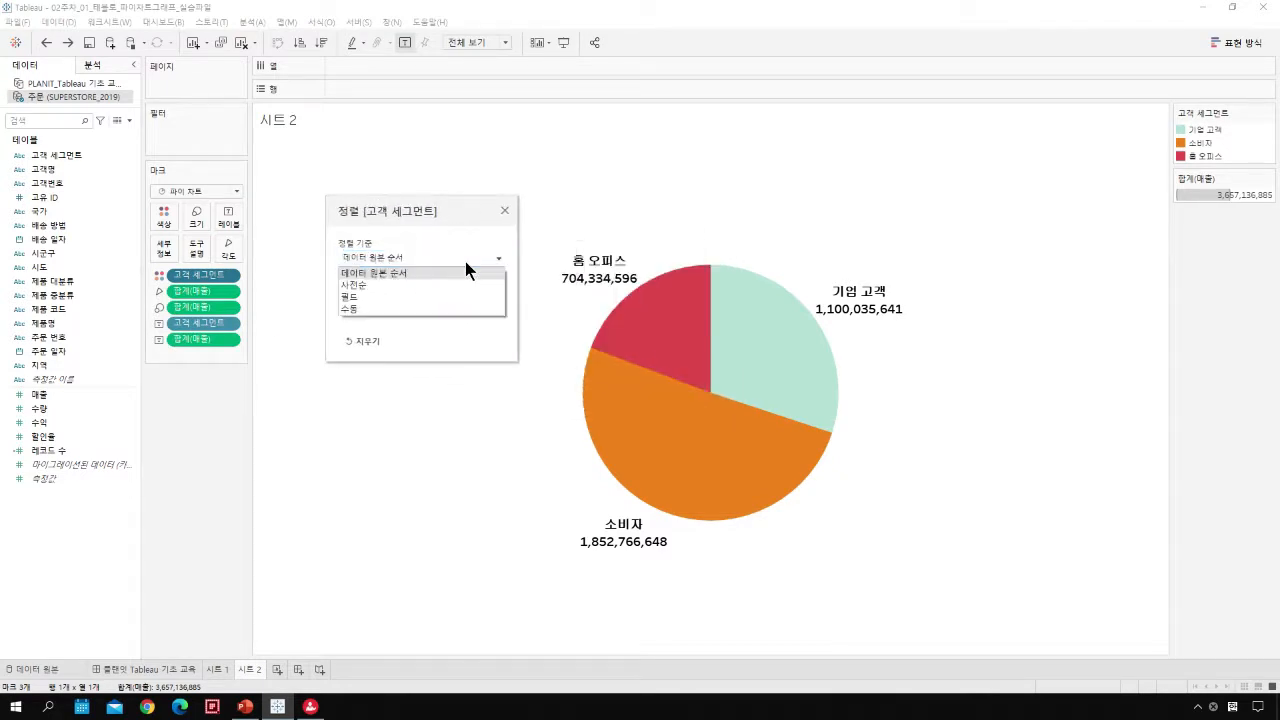
pyautogui.click(393, 296)
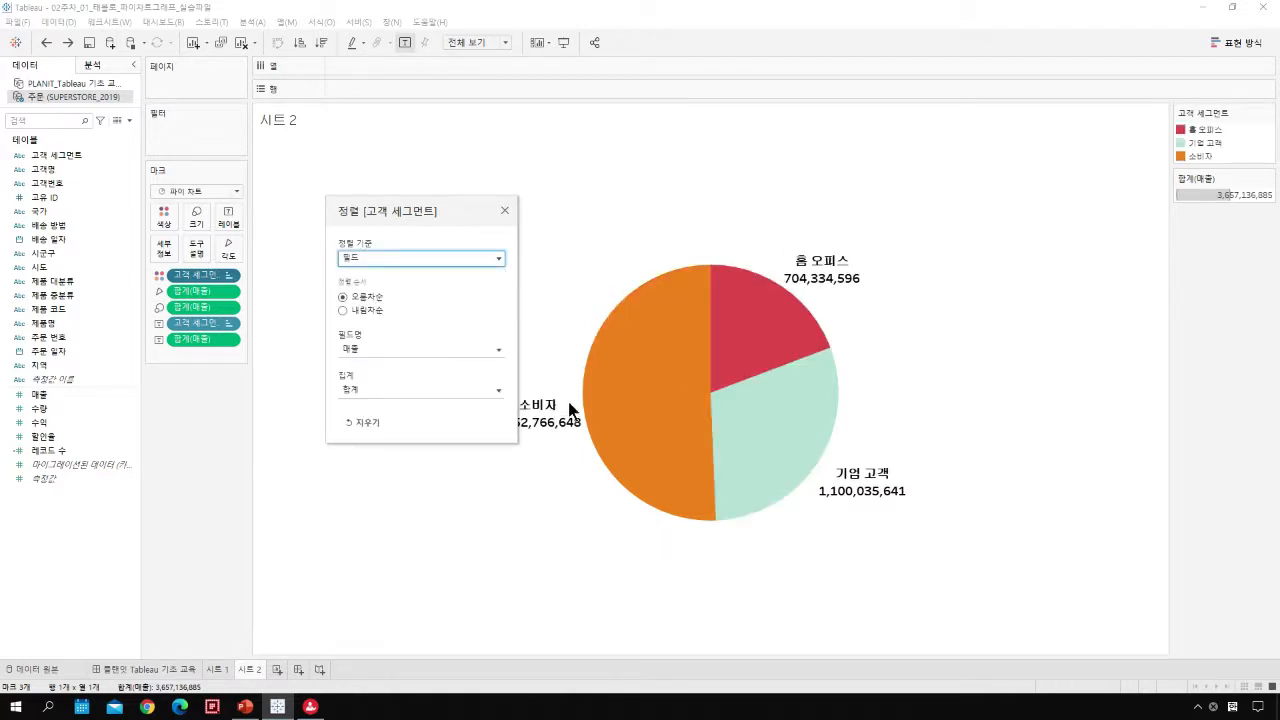
pyautogui.click(342, 310)
pyautogui.click(342, 297)
pyautogui.click(341, 310)
pyautogui.click(342, 297)
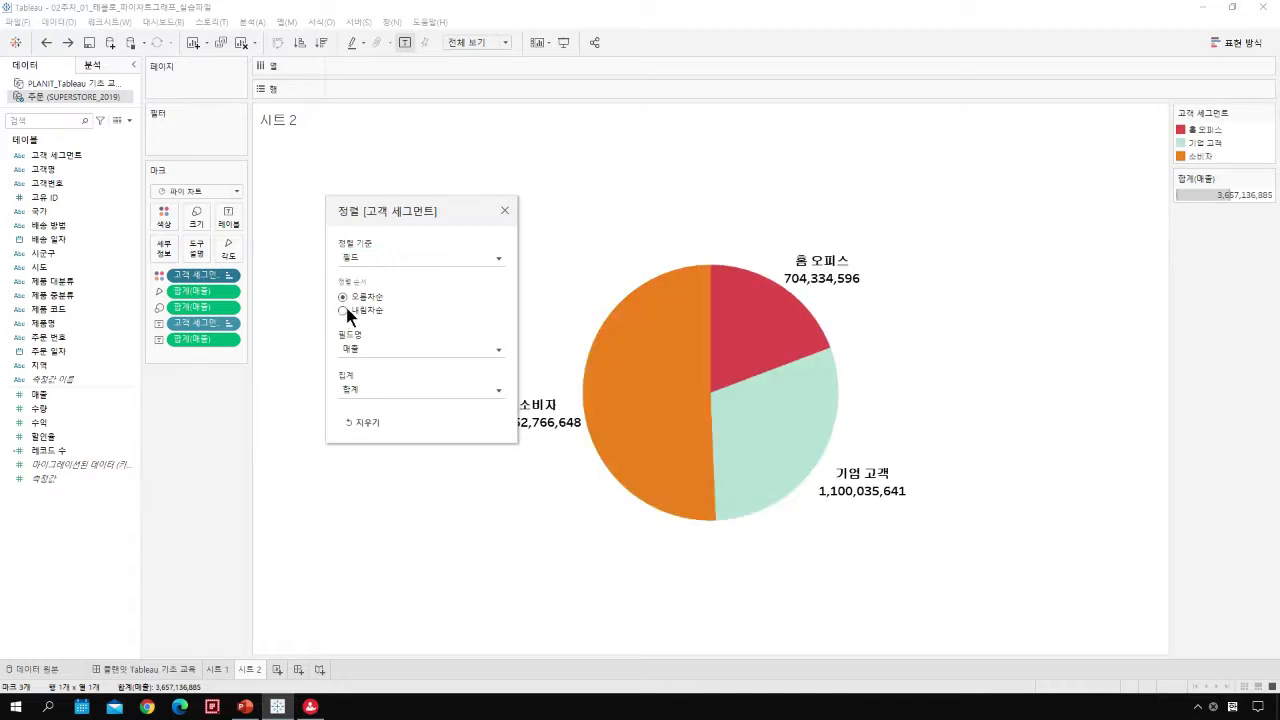
pyautogui.click(342, 310)
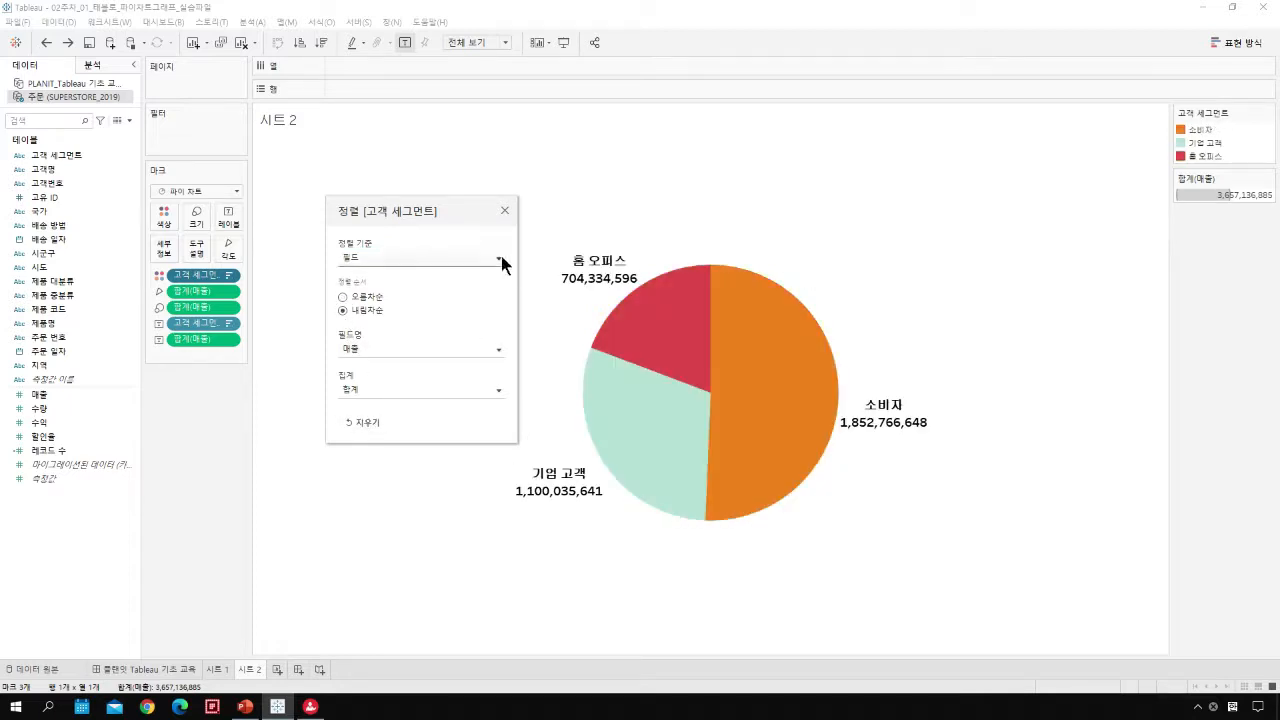
pyautogui.click(504, 212)
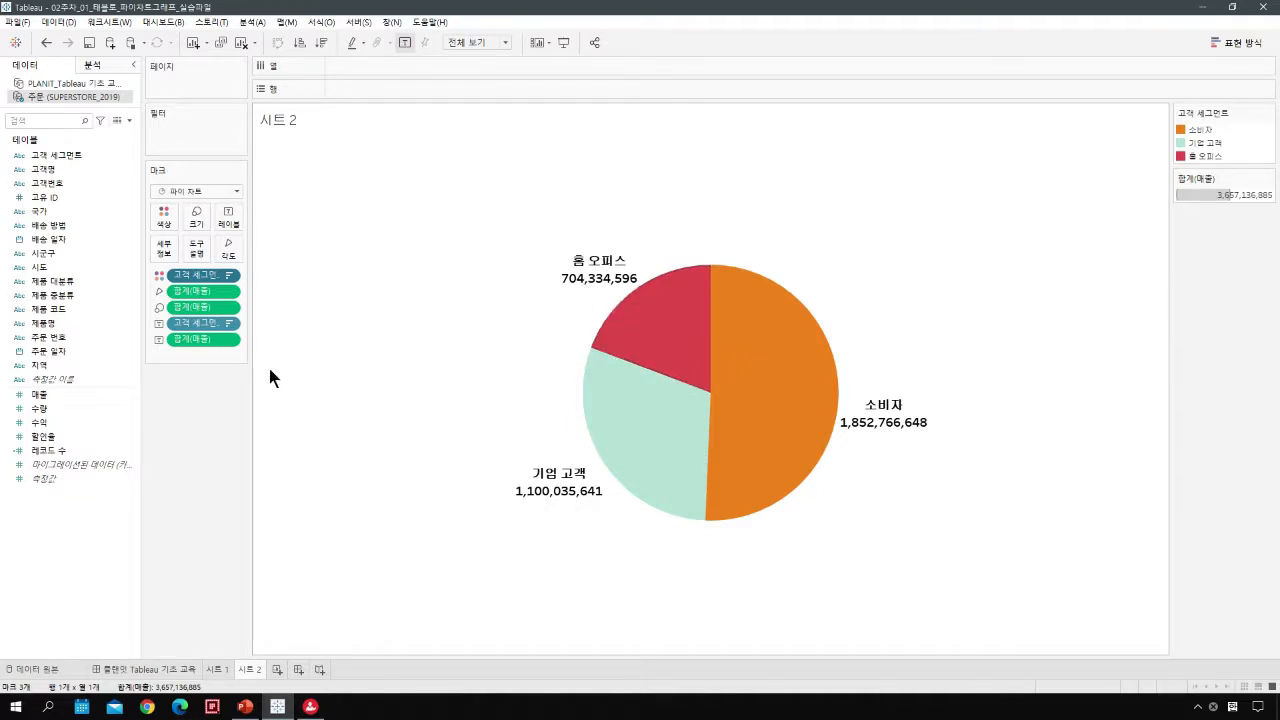
# Step: Try the 구성 비율 quick table calculation on the 매출 label, inspect the segments' tooltips and undo the calculation
pyautogui.click(228, 341)
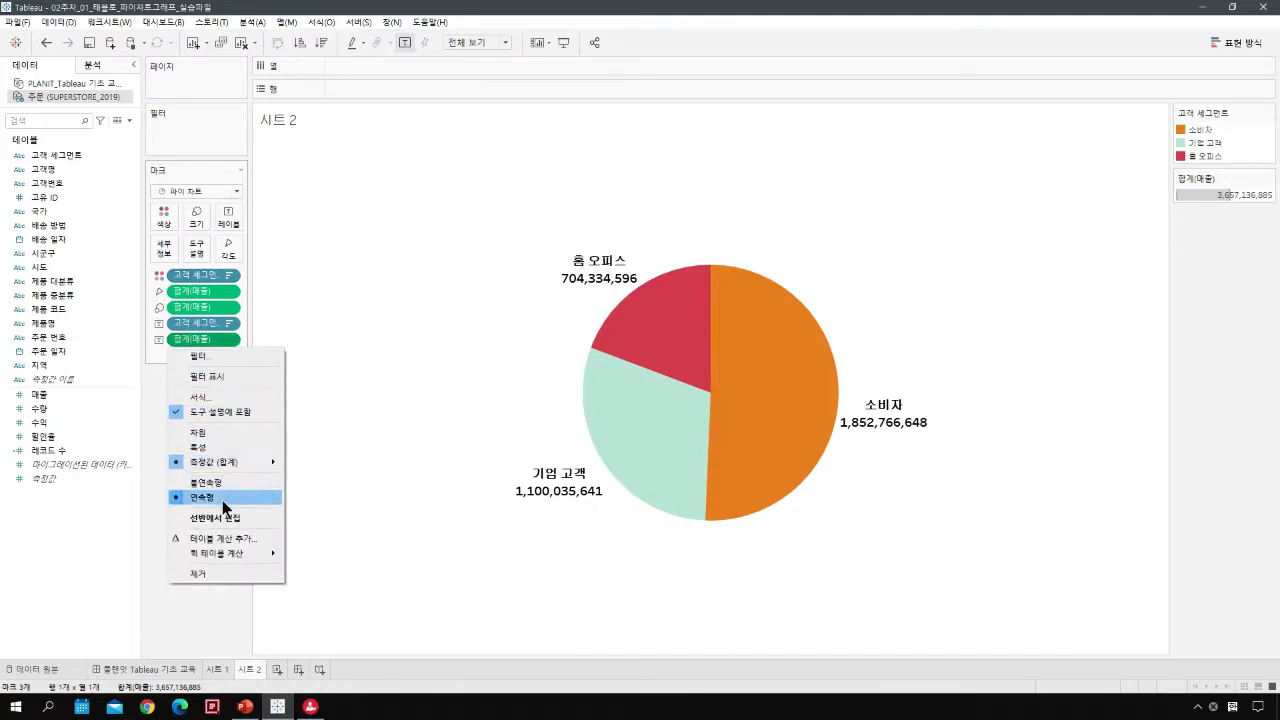
pyautogui.moveTo(240, 552)
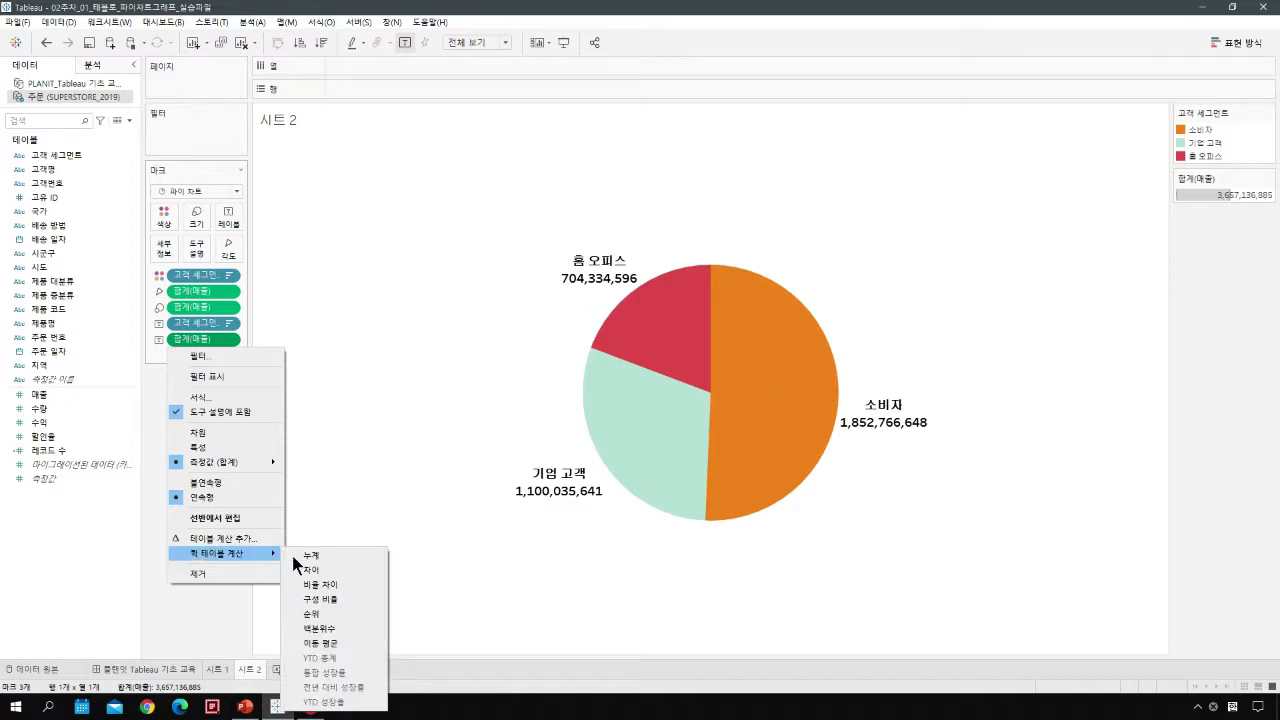
pyautogui.click(350, 607)
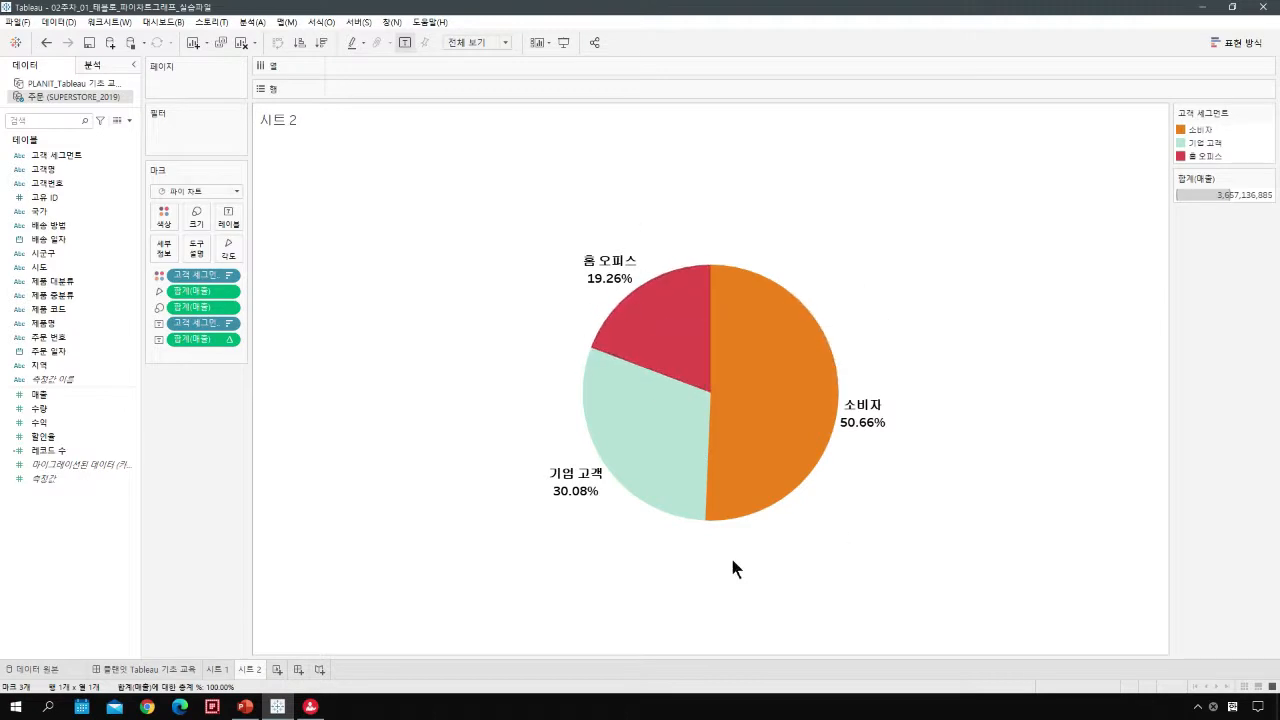
pyautogui.moveTo(652, 277)
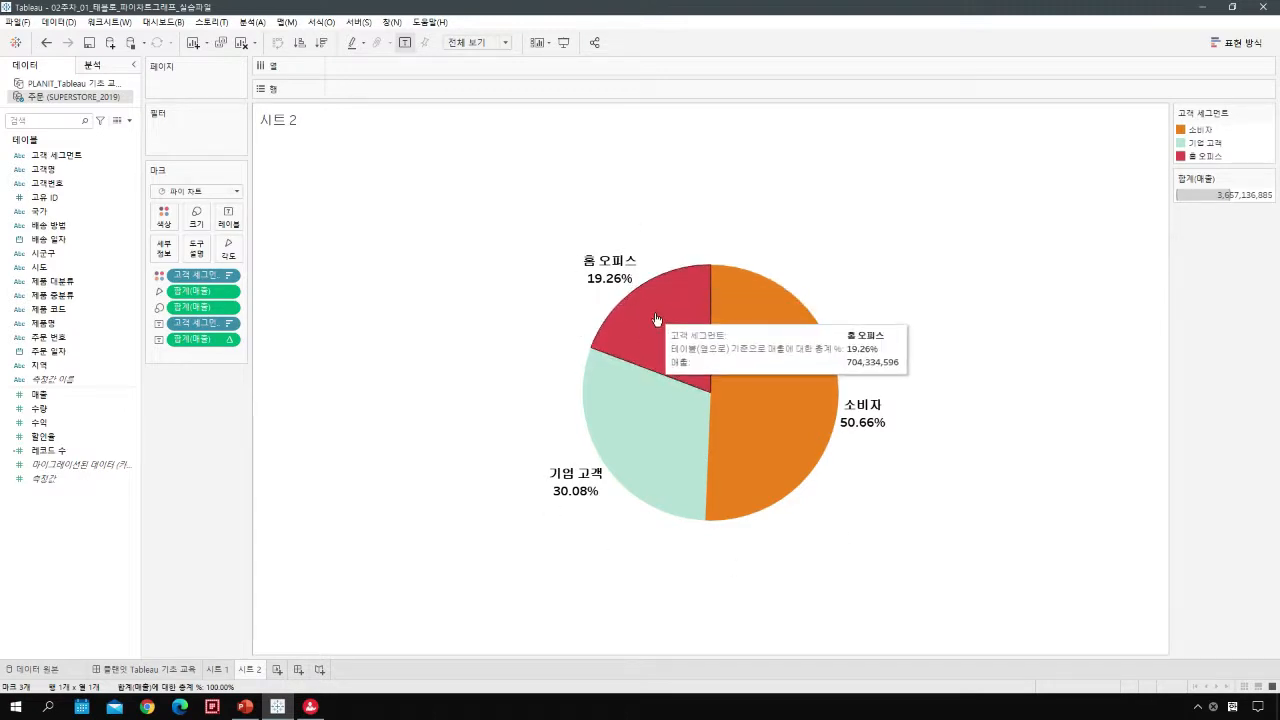
pyautogui.moveTo(600, 438)
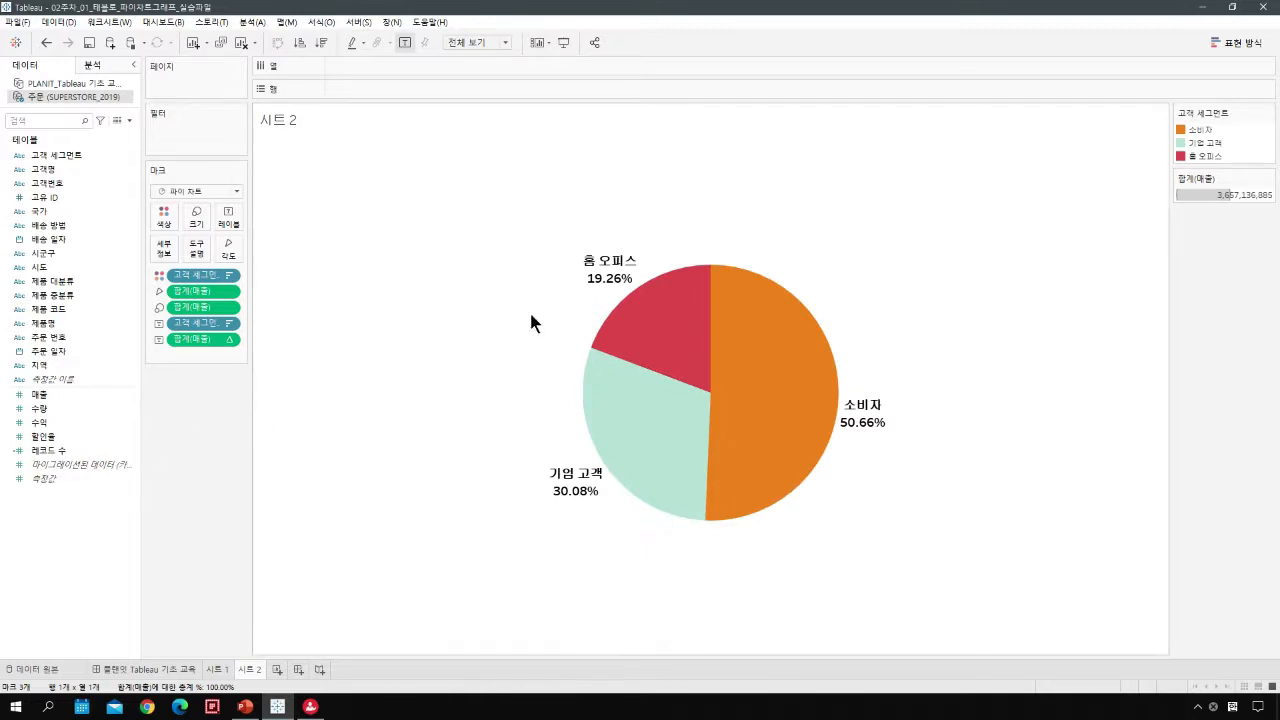
pyautogui.click(45, 43)
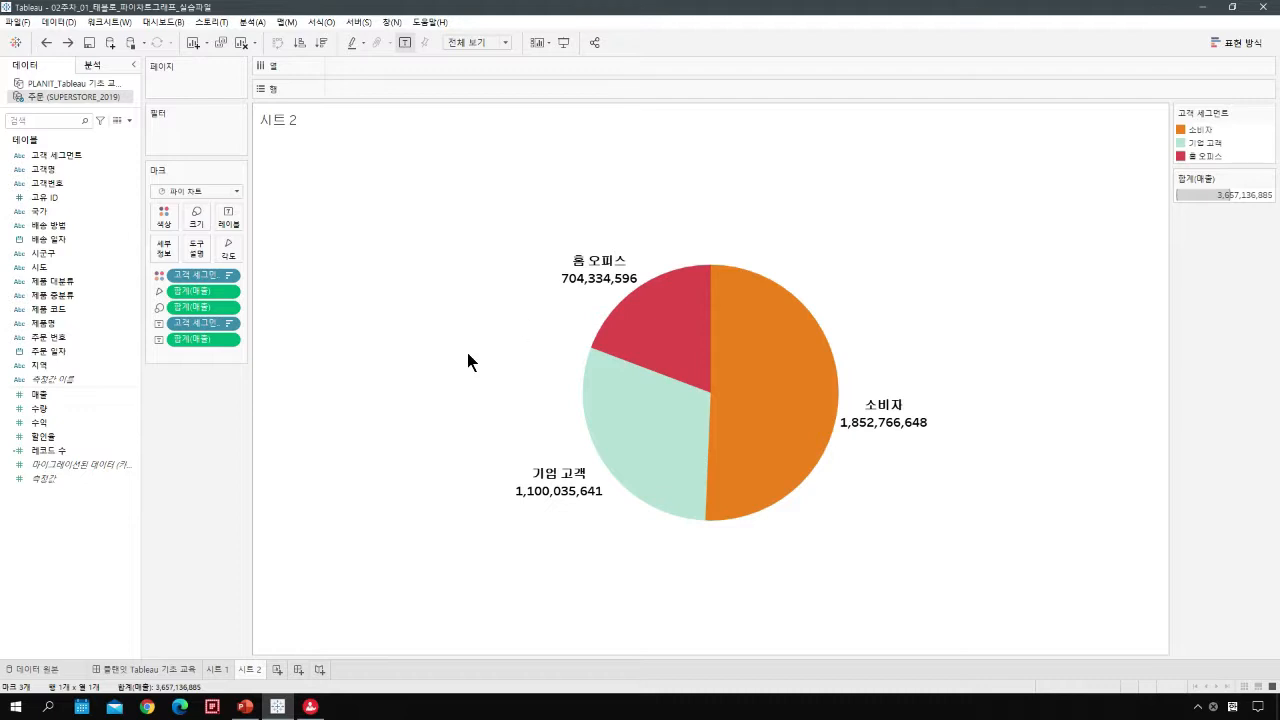
# Step: Apply the 구성 비율 quick table calculation to the 매출 label and add a plain 매출 label above the percentage
pyautogui.click(229, 341)
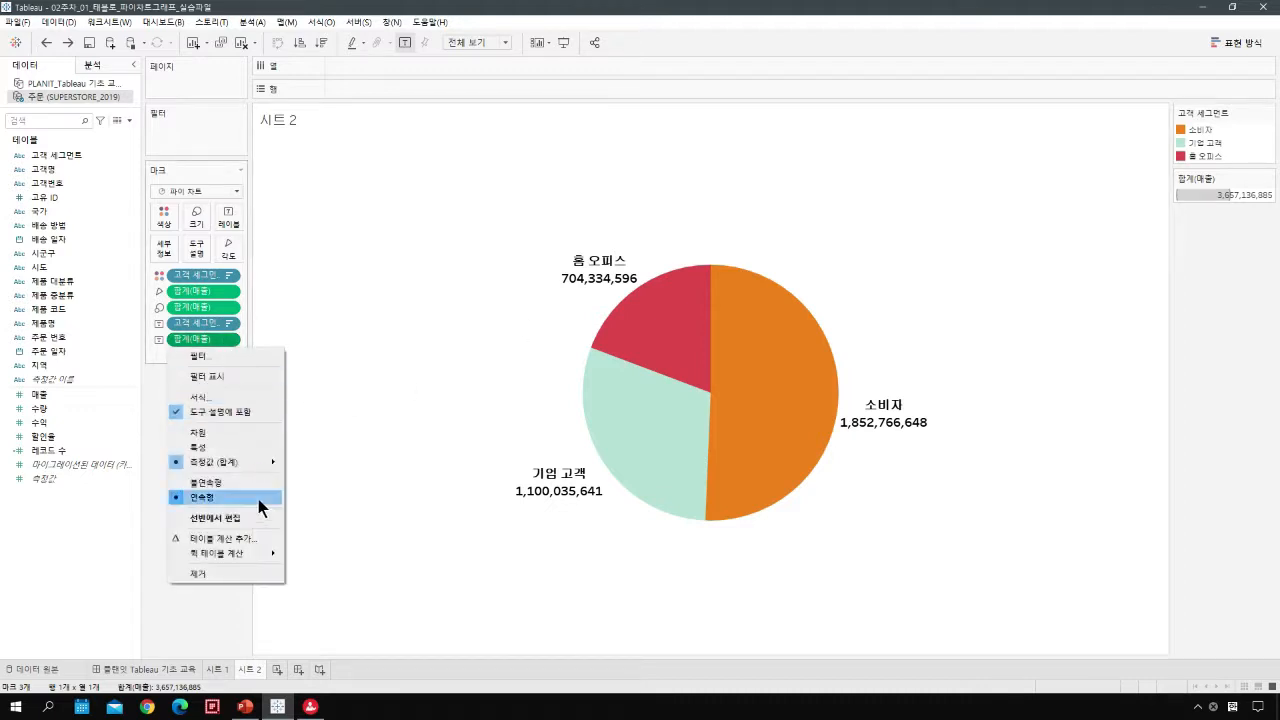
pyautogui.moveTo(273, 556)
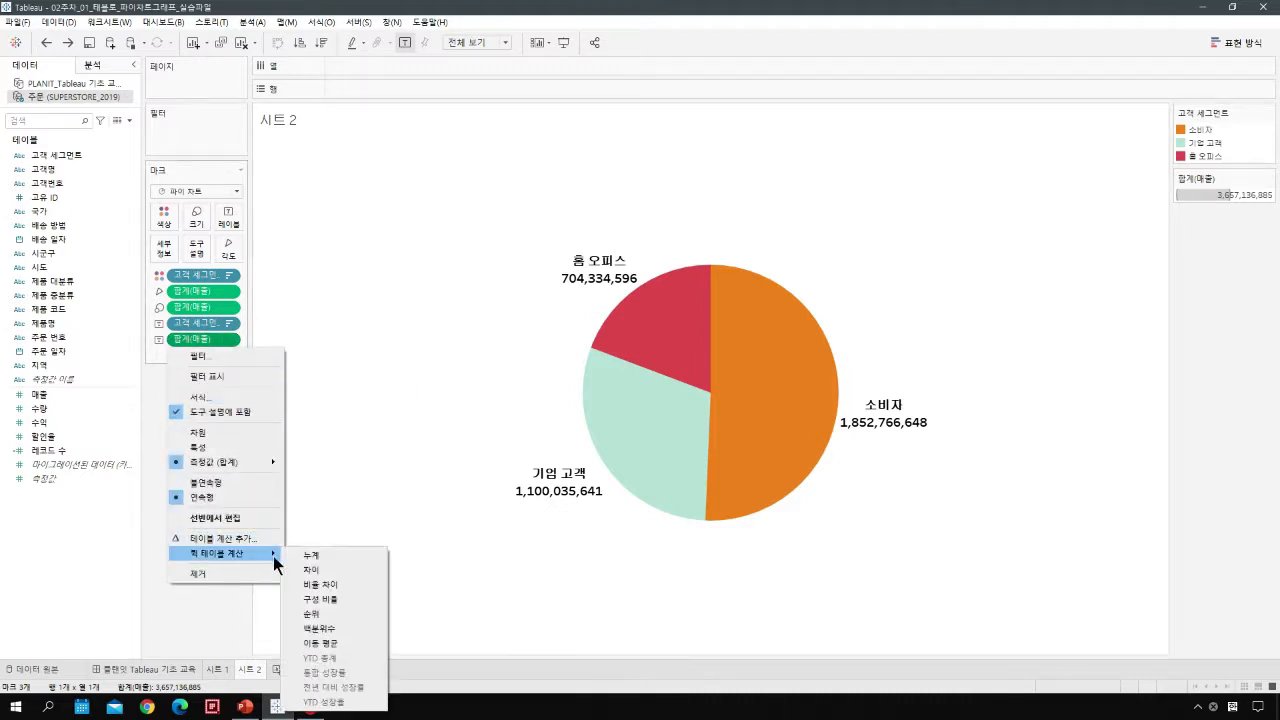
pyautogui.click(341, 597)
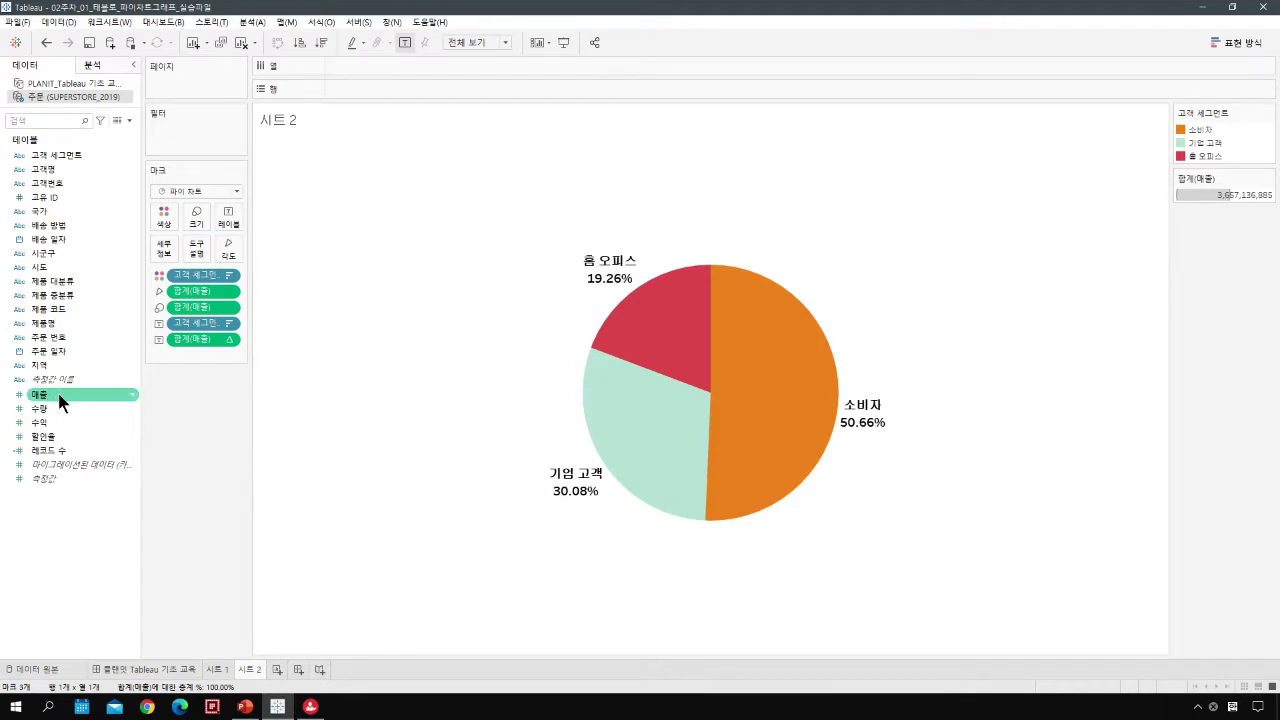
pyautogui.moveTo(60, 402); pyautogui.dragTo(233, 208)
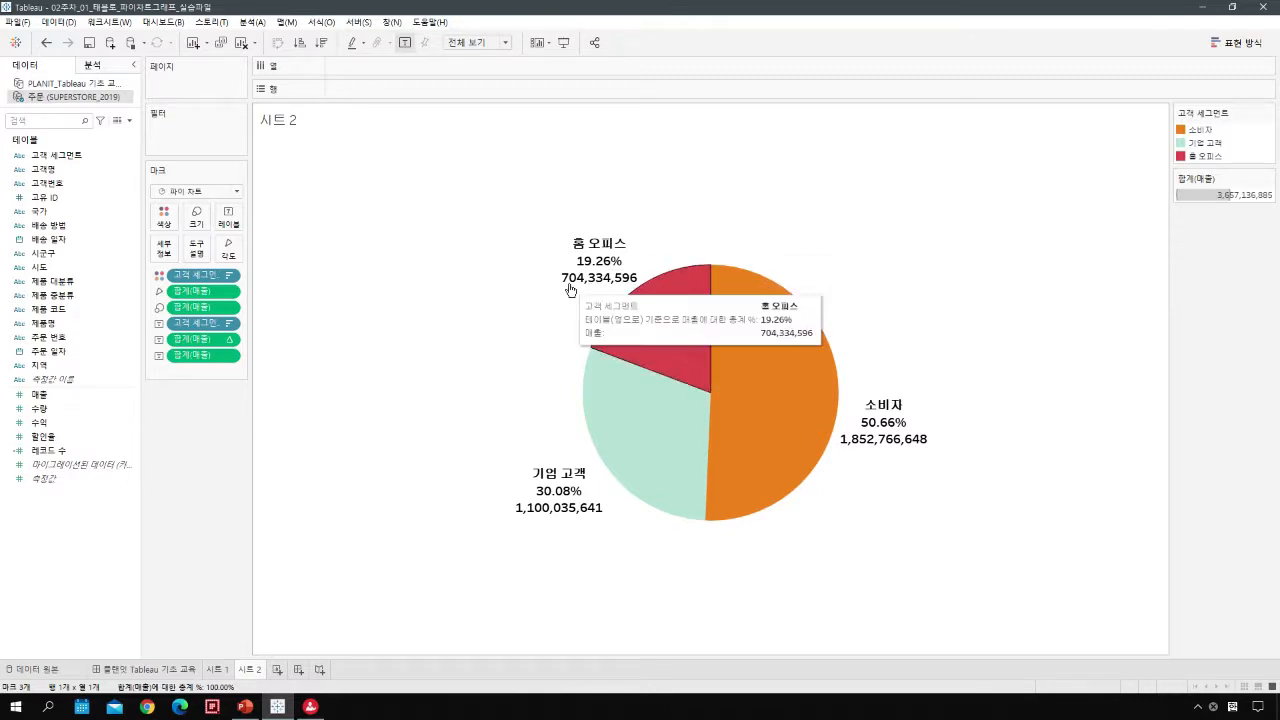
pyautogui.moveTo(186, 339); pyautogui.dragTo(199, 369)
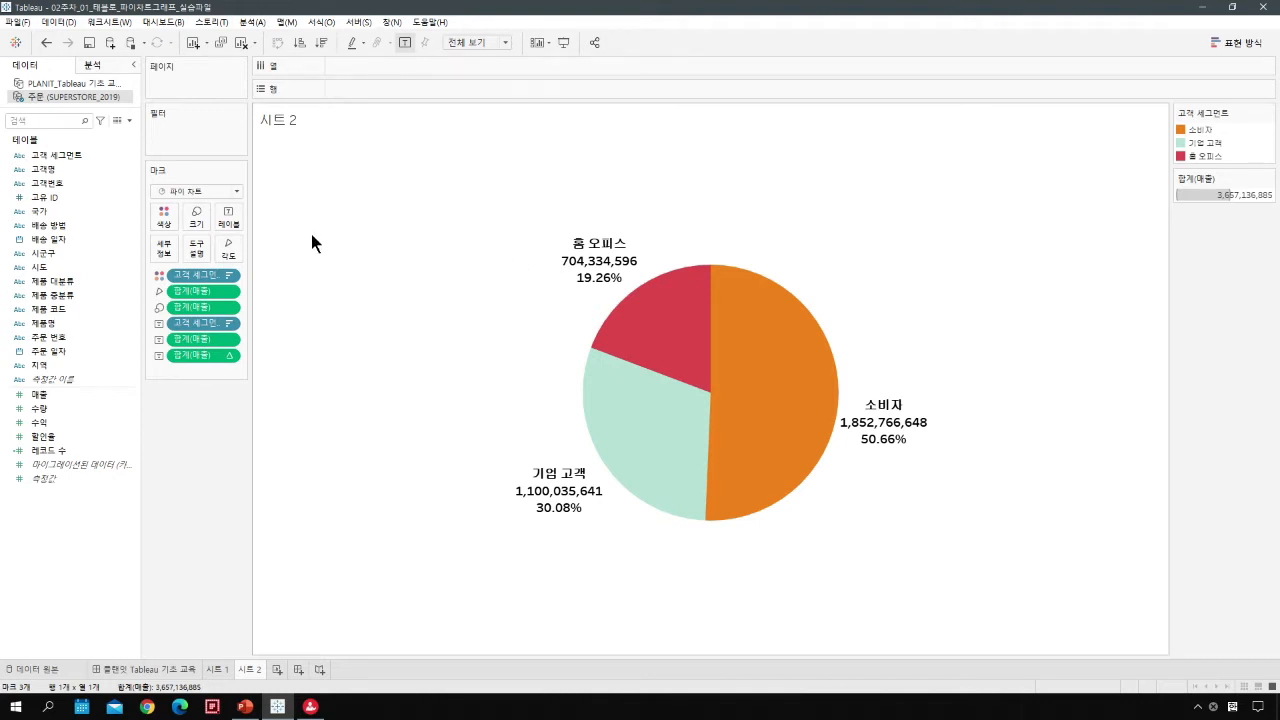
# Step: Clear the worksheet and rebuild the pie chart of 매출 by 고객 세그먼트 from the recommended chart types
pyautogui.click(247, 46)
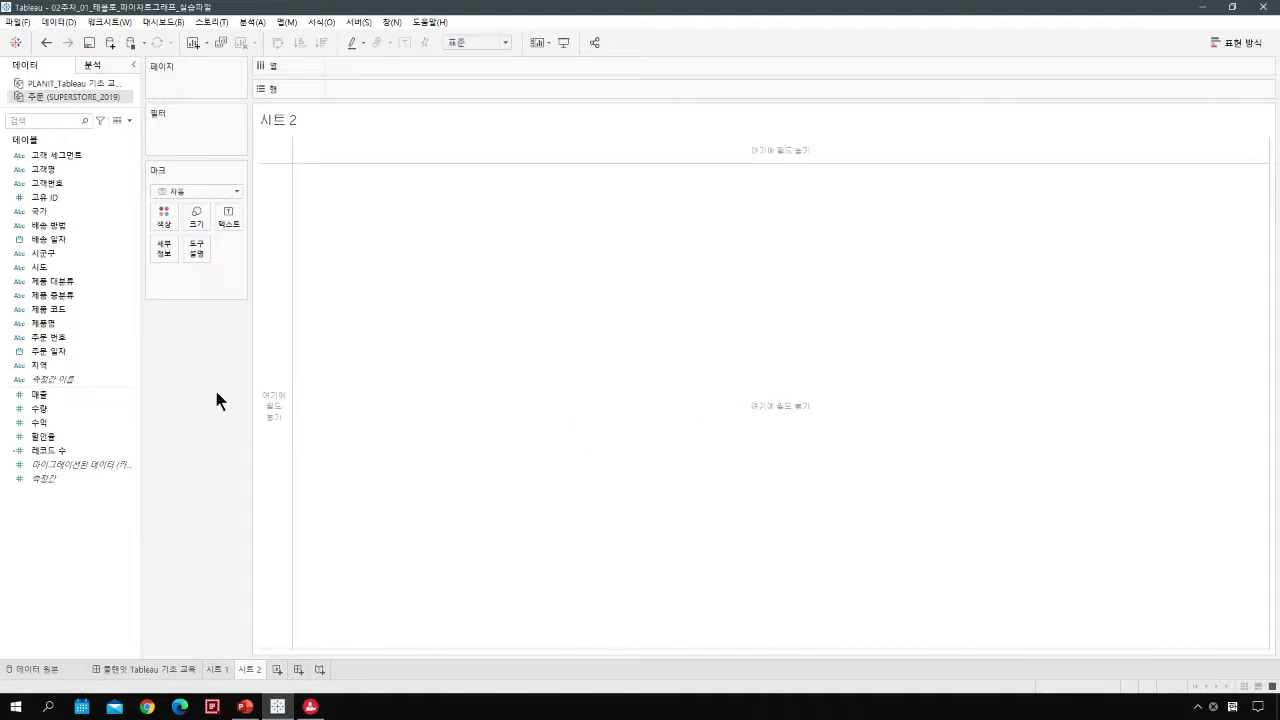
pyautogui.click(83, 156)
pyautogui.keyDown('ctrl'); pyautogui.click(88, 394); pyautogui.keyUp('ctrl')
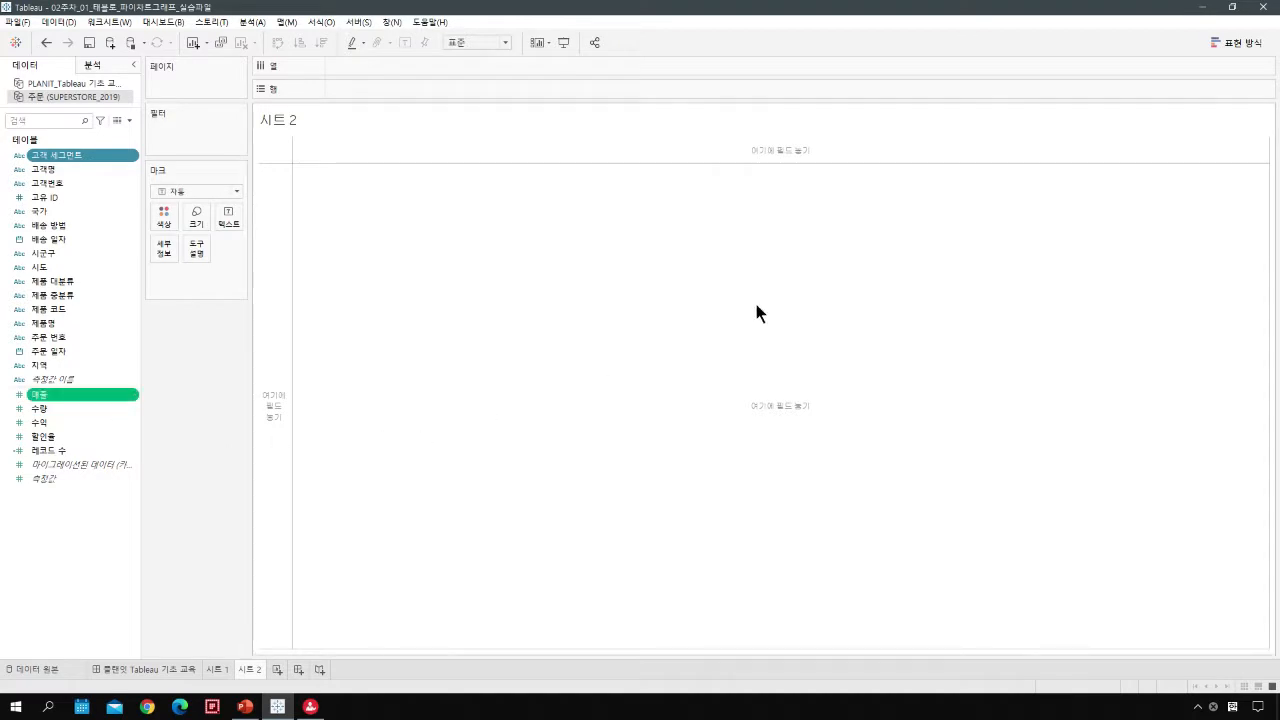
pyautogui.click(1234, 44)
pyautogui.click(1249, 111)
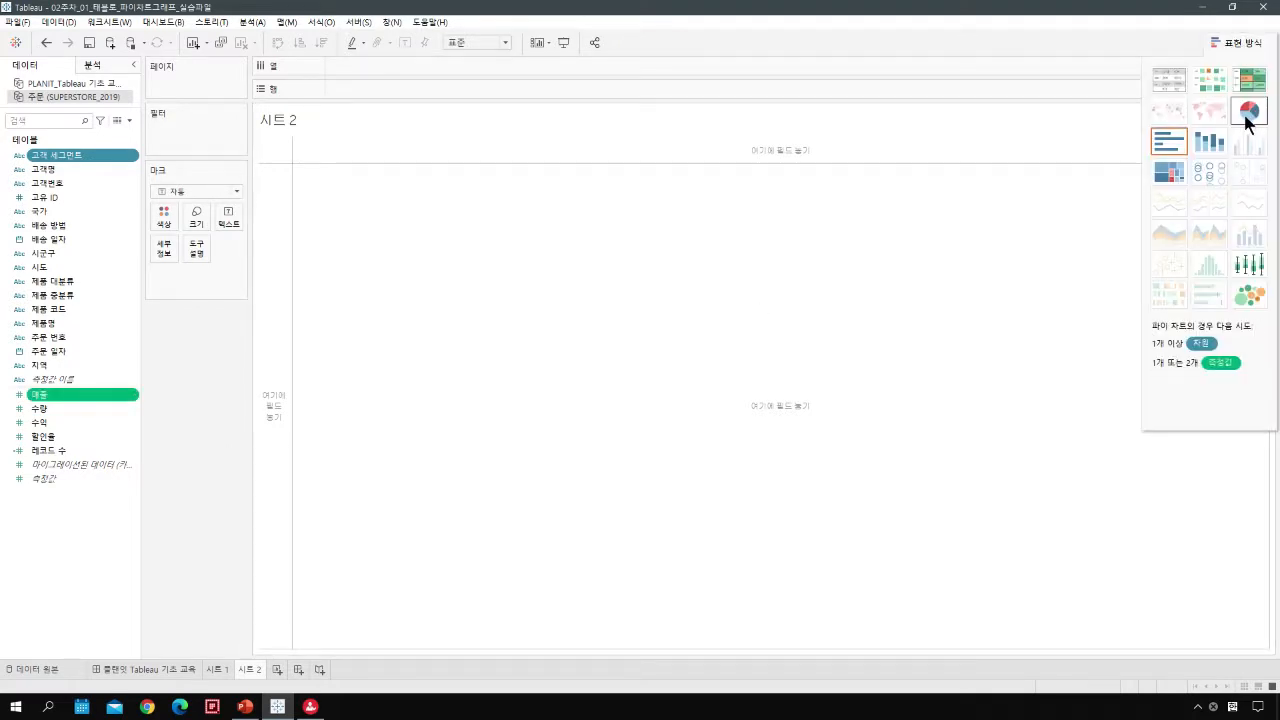
# Step: Try building the chart with the 파이 차트 mark type, 고객 세그먼트 on columns and 매출 on rows, and clear the worksheet
pyautogui.click(47, 43)
pyautogui.click(40, 394)
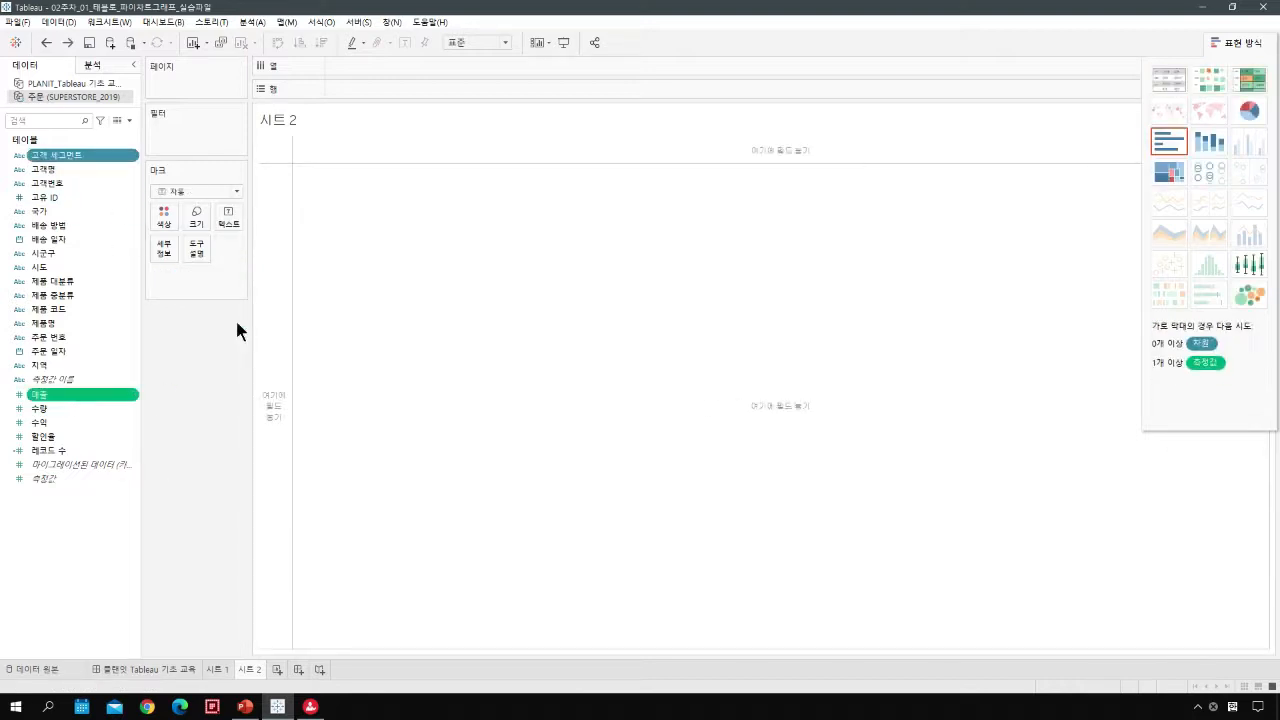
pyautogui.click(236, 192)
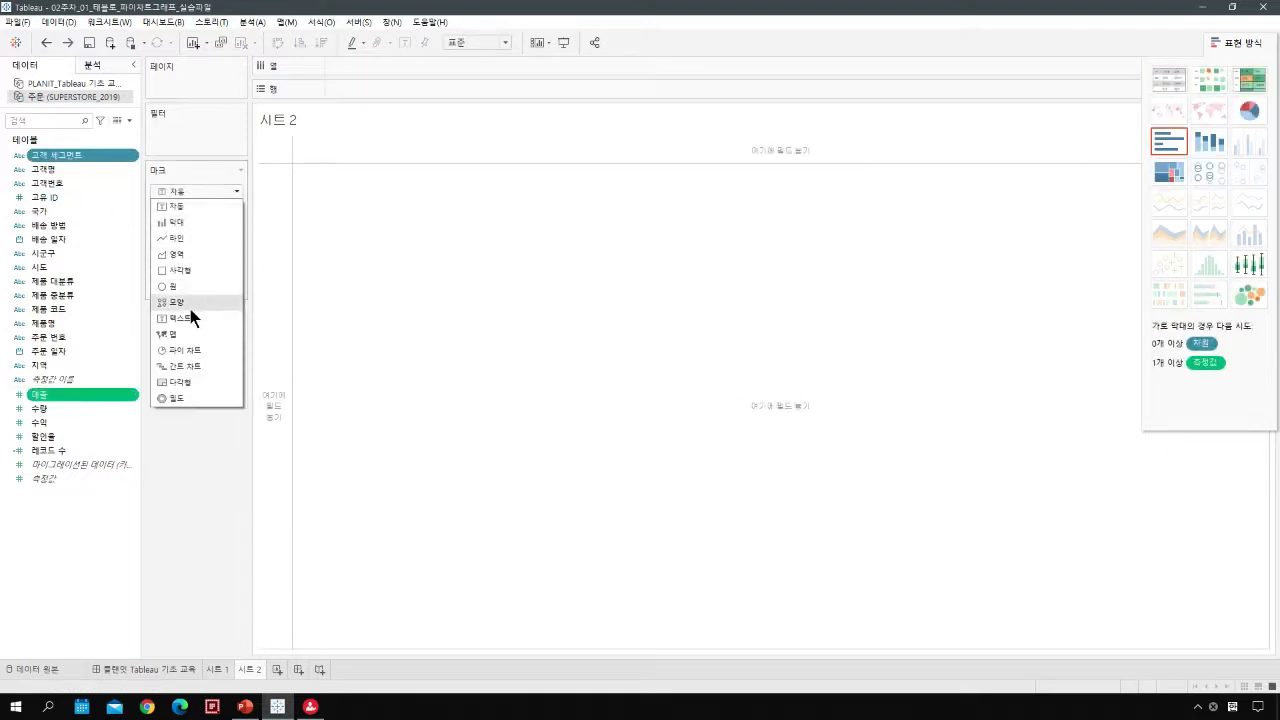
pyautogui.click(185, 350)
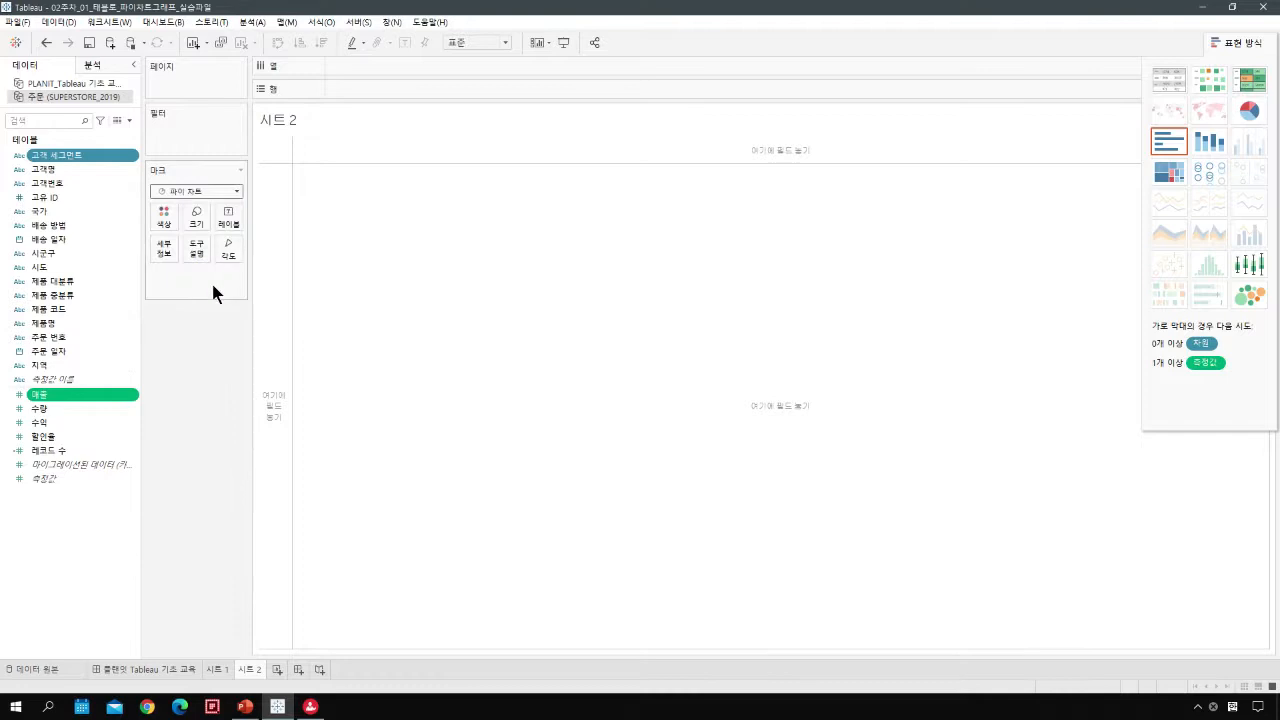
pyautogui.moveTo(93, 163); pyautogui.dragTo(391, 66)
pyautogui.moveTo(54, 394); pyautogui.dragTo(390, 89)
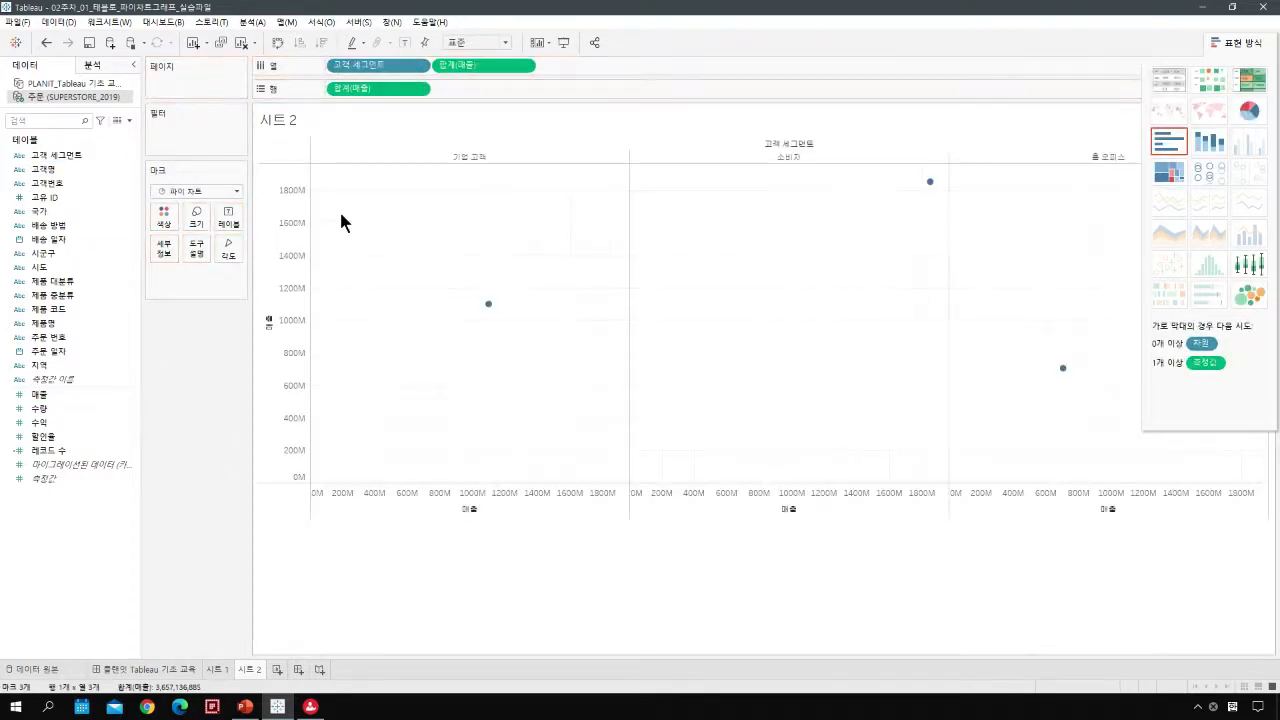
pyautogui.moveTo(470, 65); pyautogui.dragTo(200, 345)
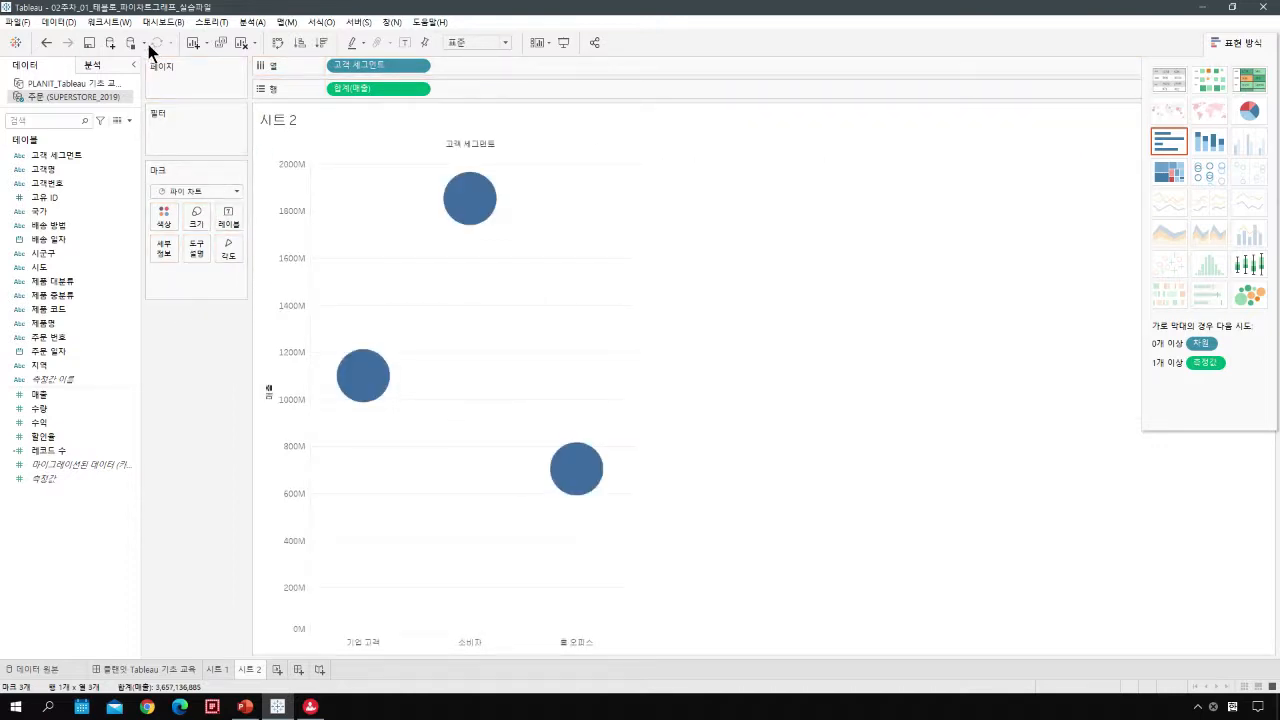
pyautogui.click(241, 43)
# Step: Create a pie chart of 매출 by 고객 세그먼트 from the recommended chart types and fit it to 전체 보기
pyautogui.click(86, 158)
pyautogui.keyDown('ctrl'); pyautogui.click(83, 394); pyautogui.keyUp('ctrl')
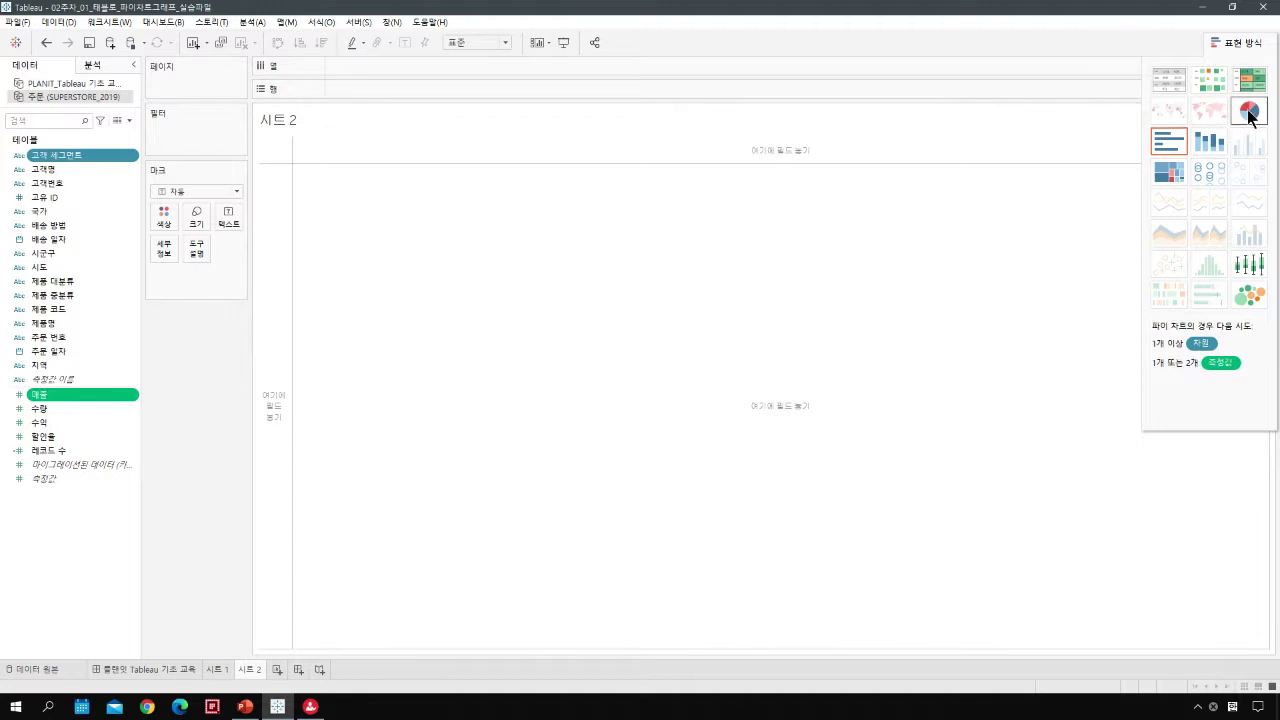
pyautogui.click(1249, 112)
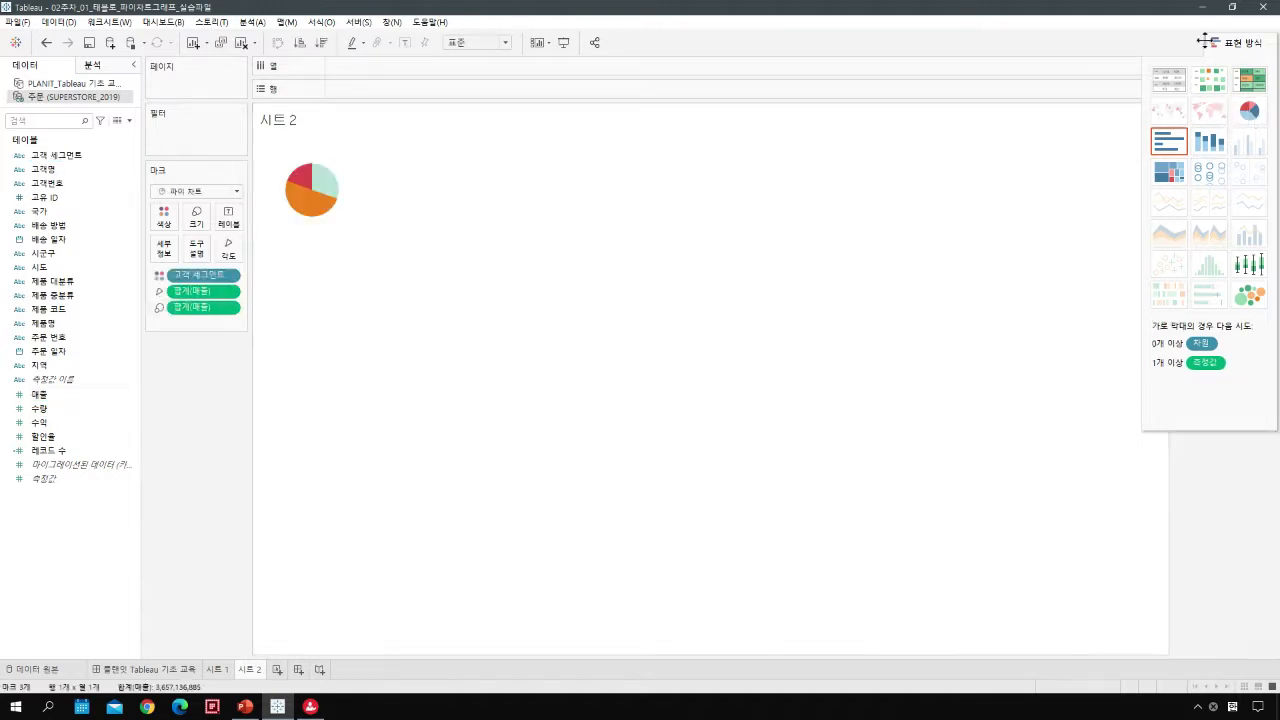
pyautogui.click(1235, 40)
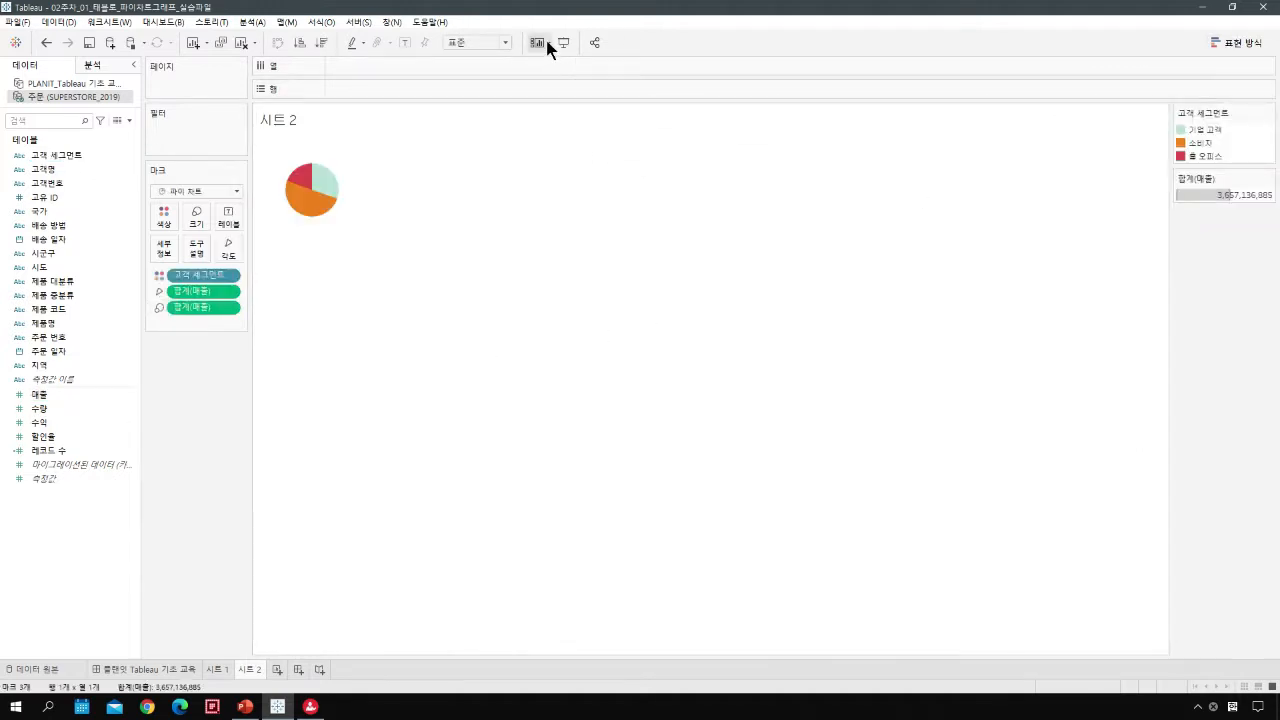
pyautogui.click(504, 45)
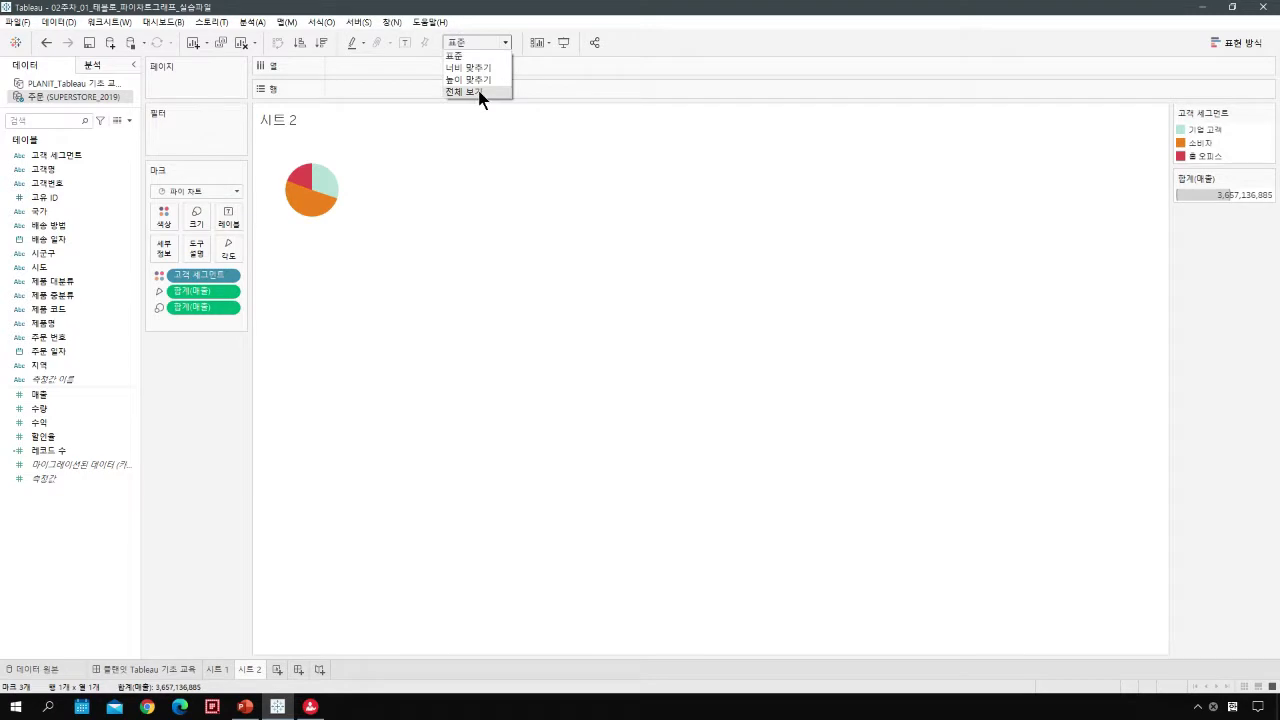
pyautogui.click(465, 92)
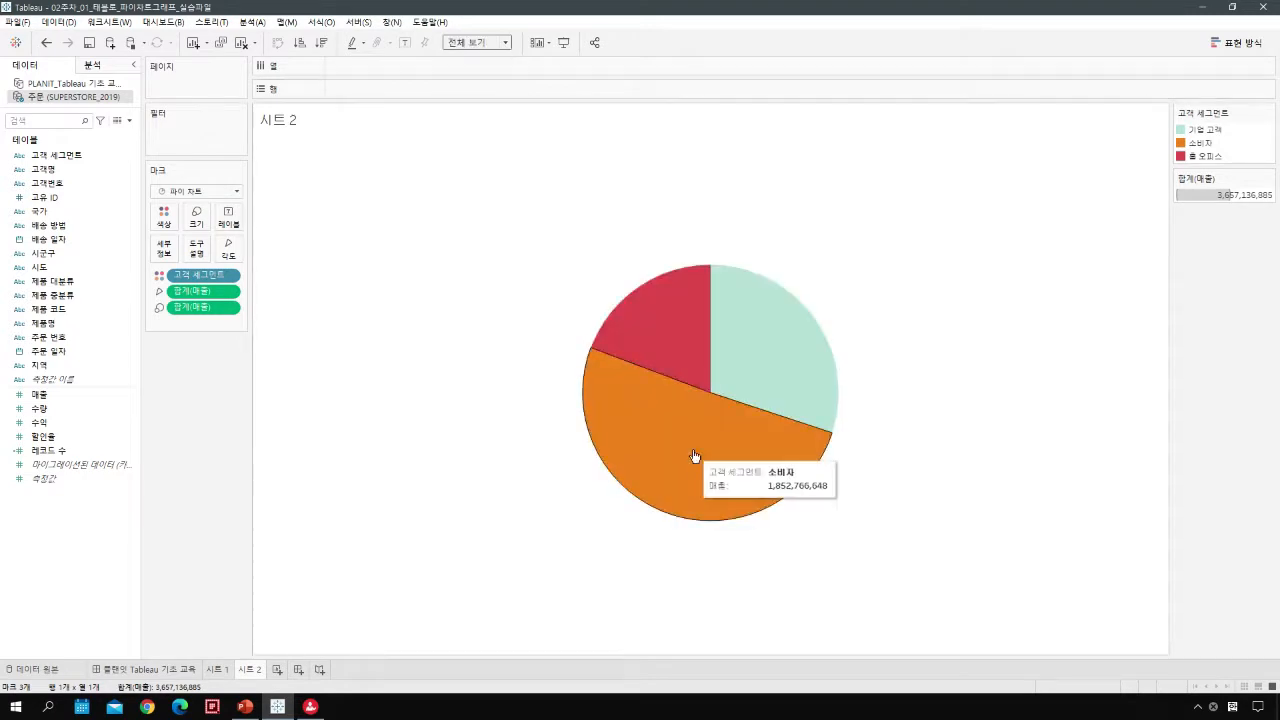
# Step: Color the 기업 고객 segment dark purple from the 자주색 palette and apply it
pyautogui.doubleClick(1199, 128)
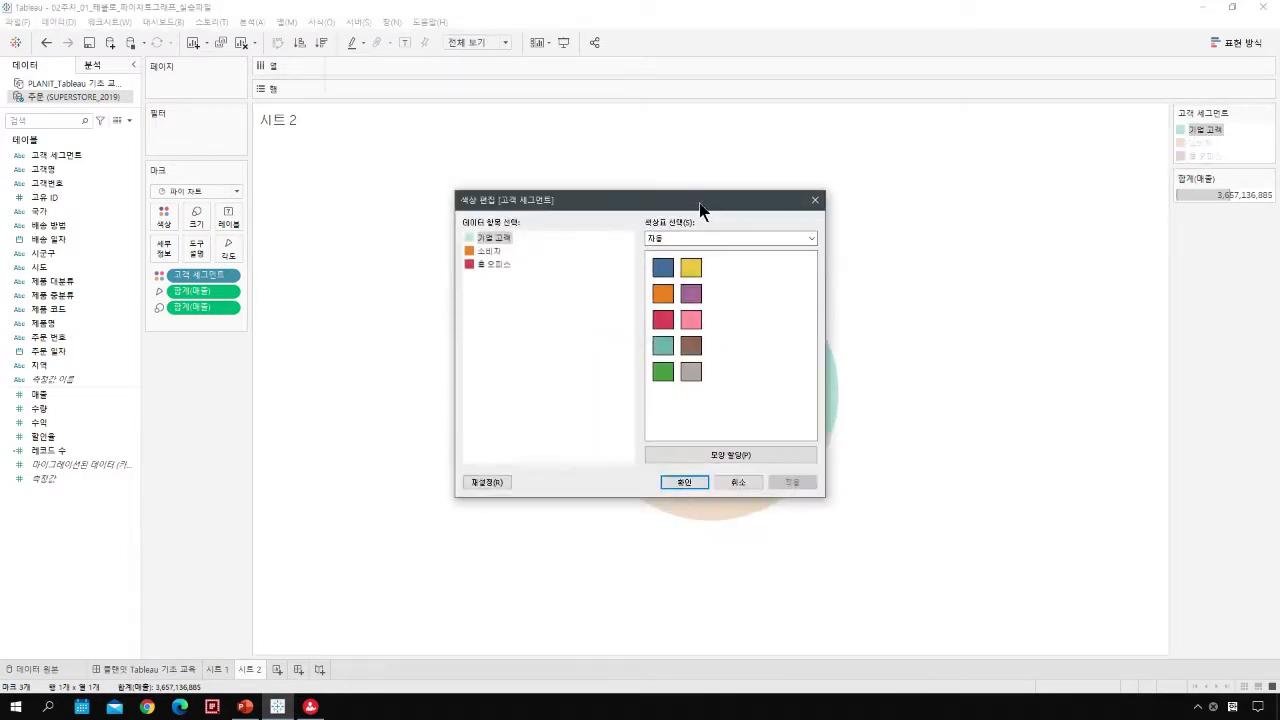
pyautogui.click(662, 165)
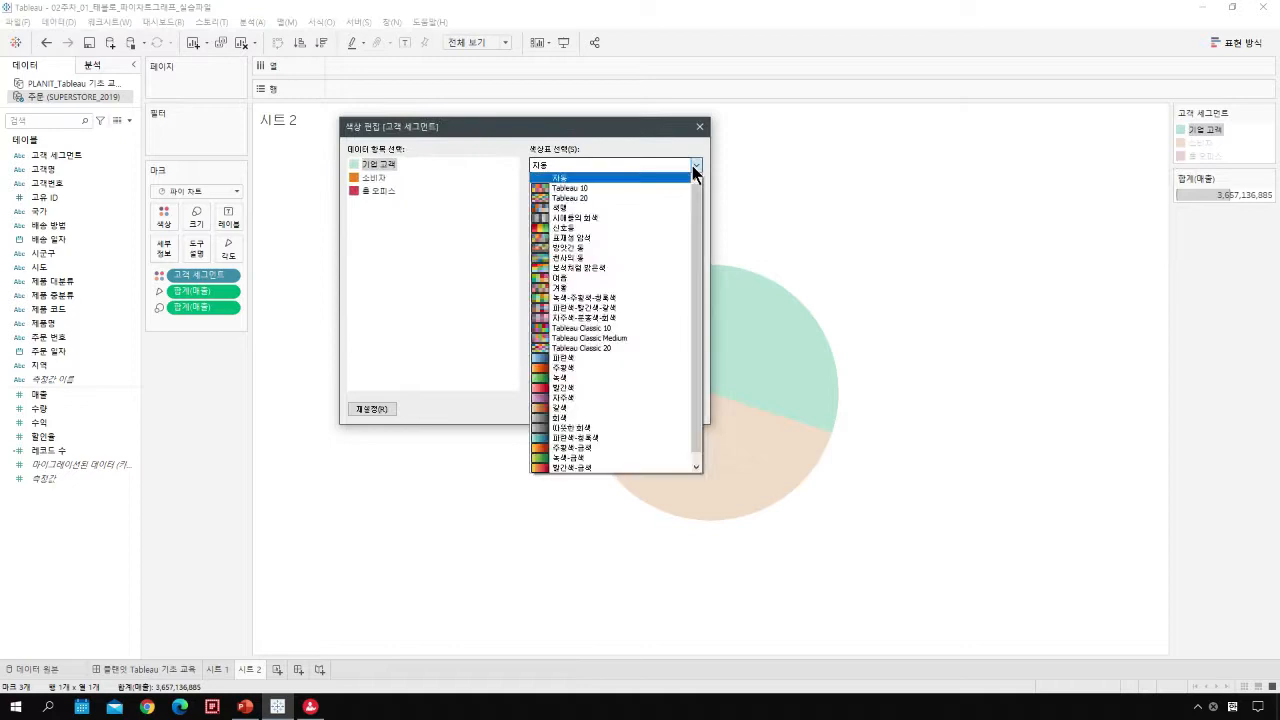
pyautogui.click(576, 397)
pyautogui.click(631, 298)
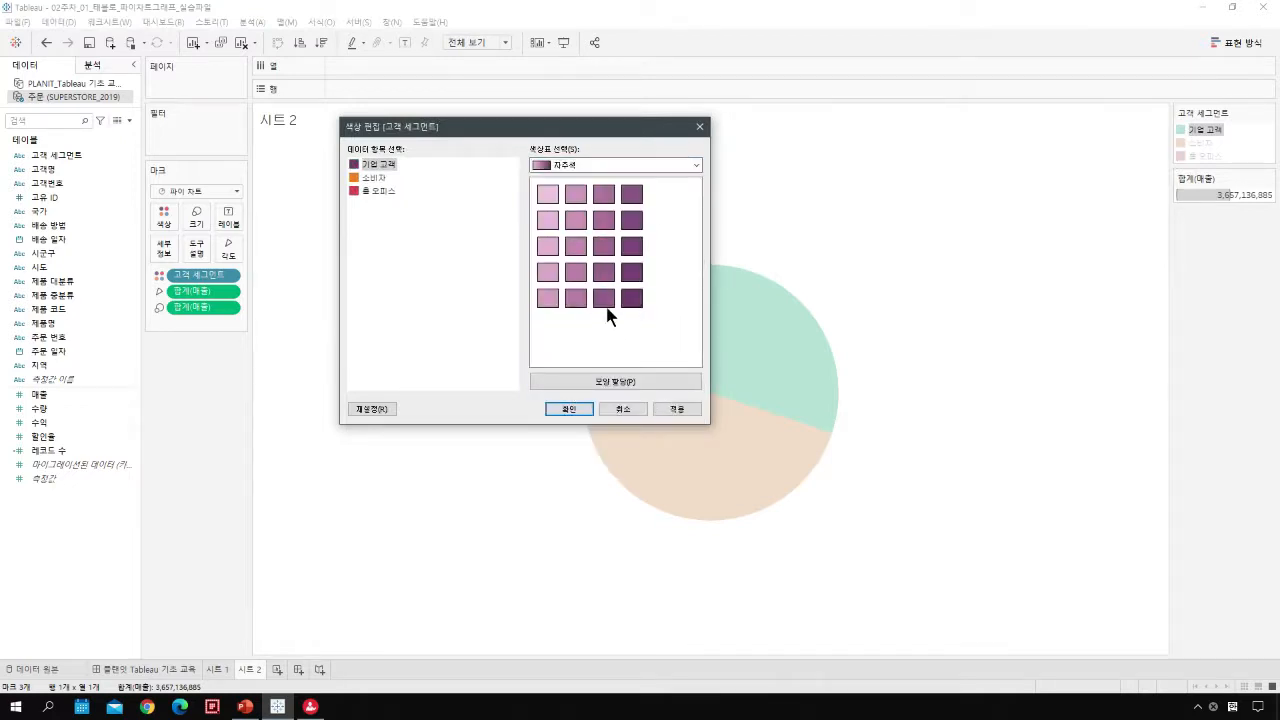
pyautogui.click(668, 409)
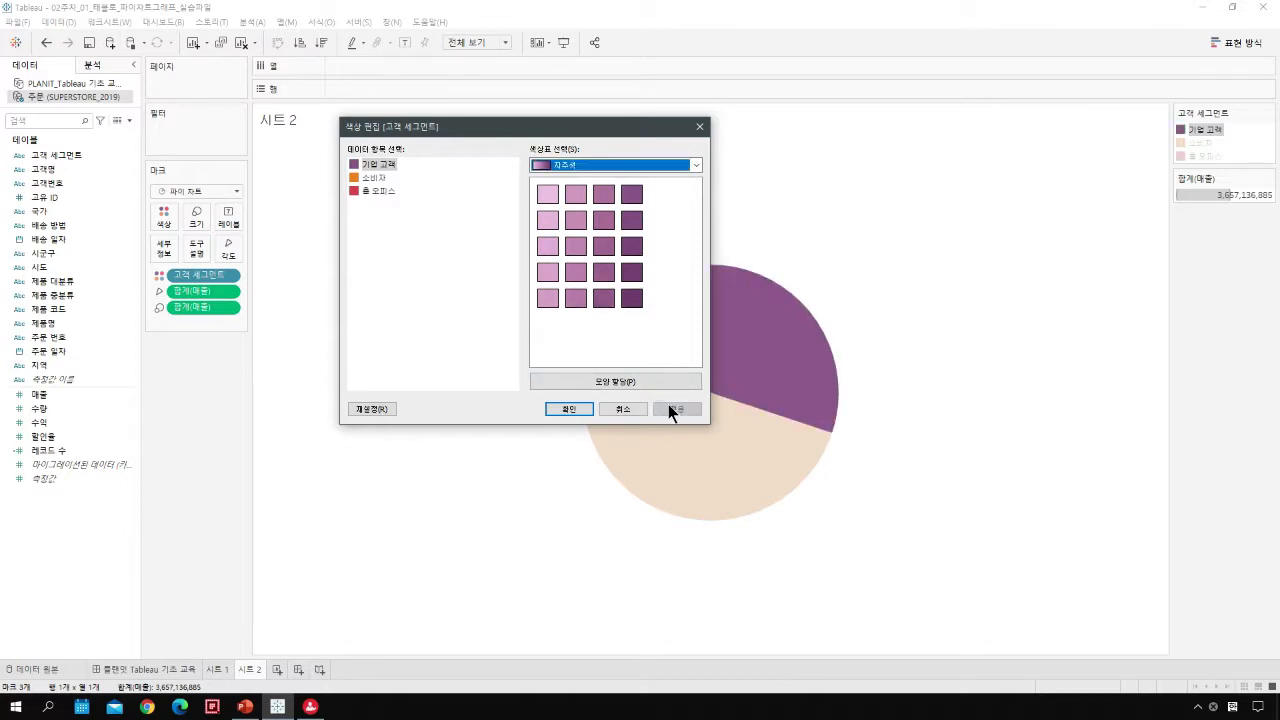
# Step: Color the 소비자 segment yellow from the Tableau 20 palette and apply it
pyautogui.click(375, 178)
pyautogui.click(610, 165)
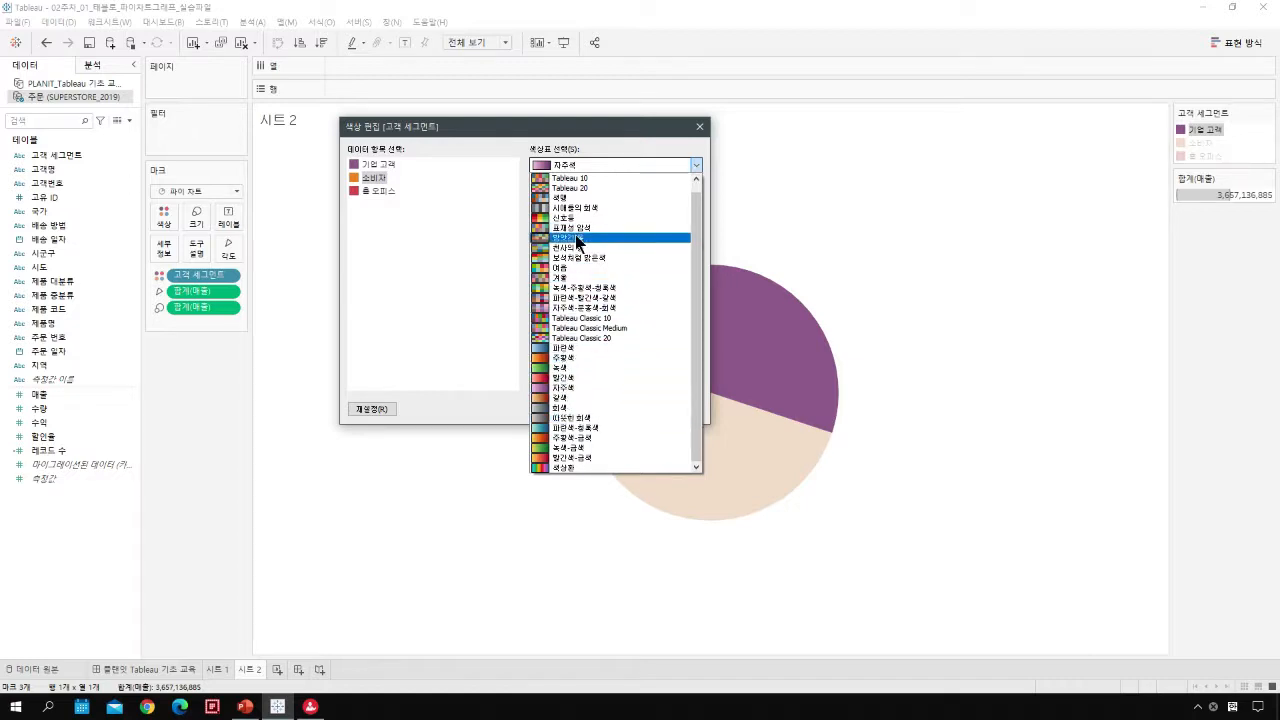
pyautogui.scroll(1, 576, 411)
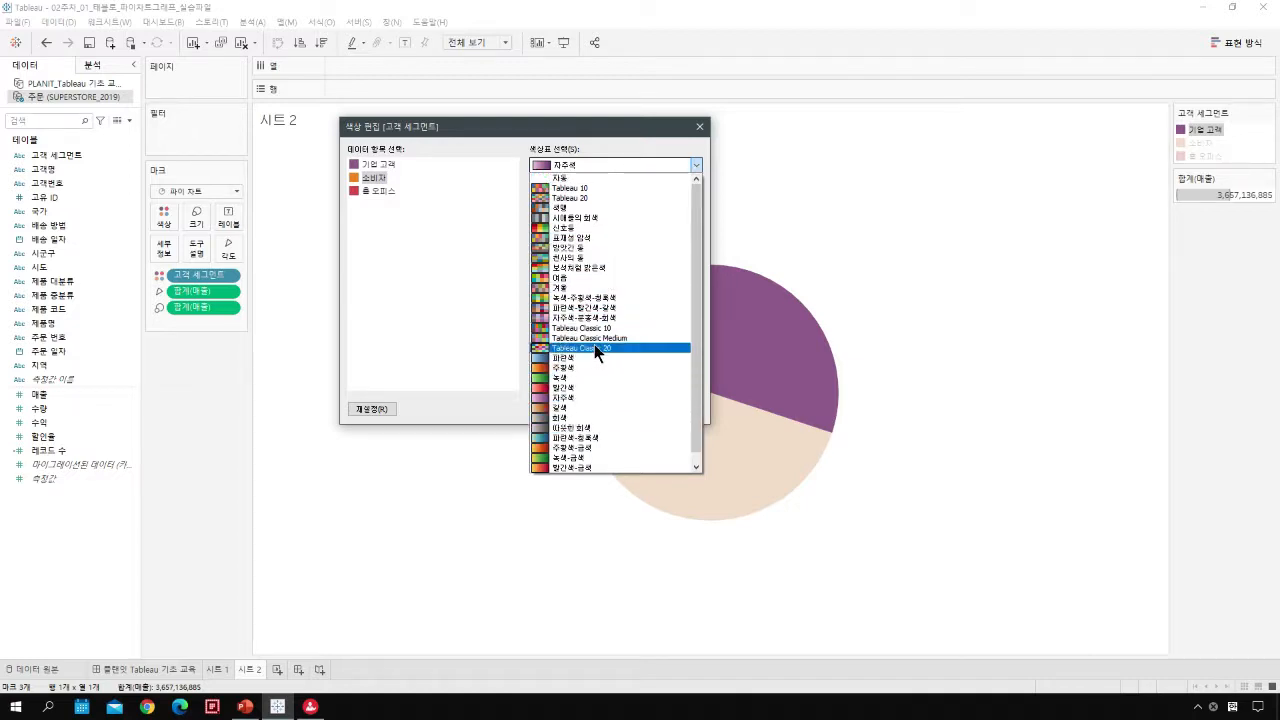
pyautogui.scroll(-1, 596, 340)
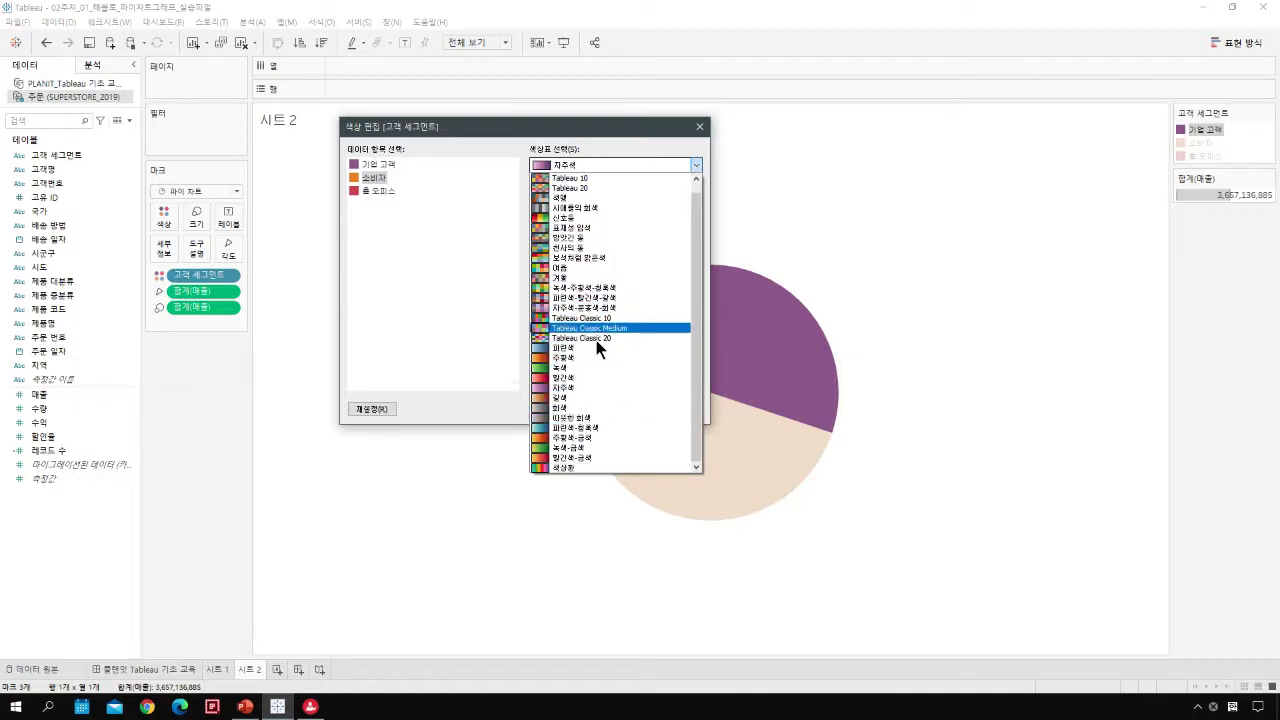
pyautogui.click(561, 267)
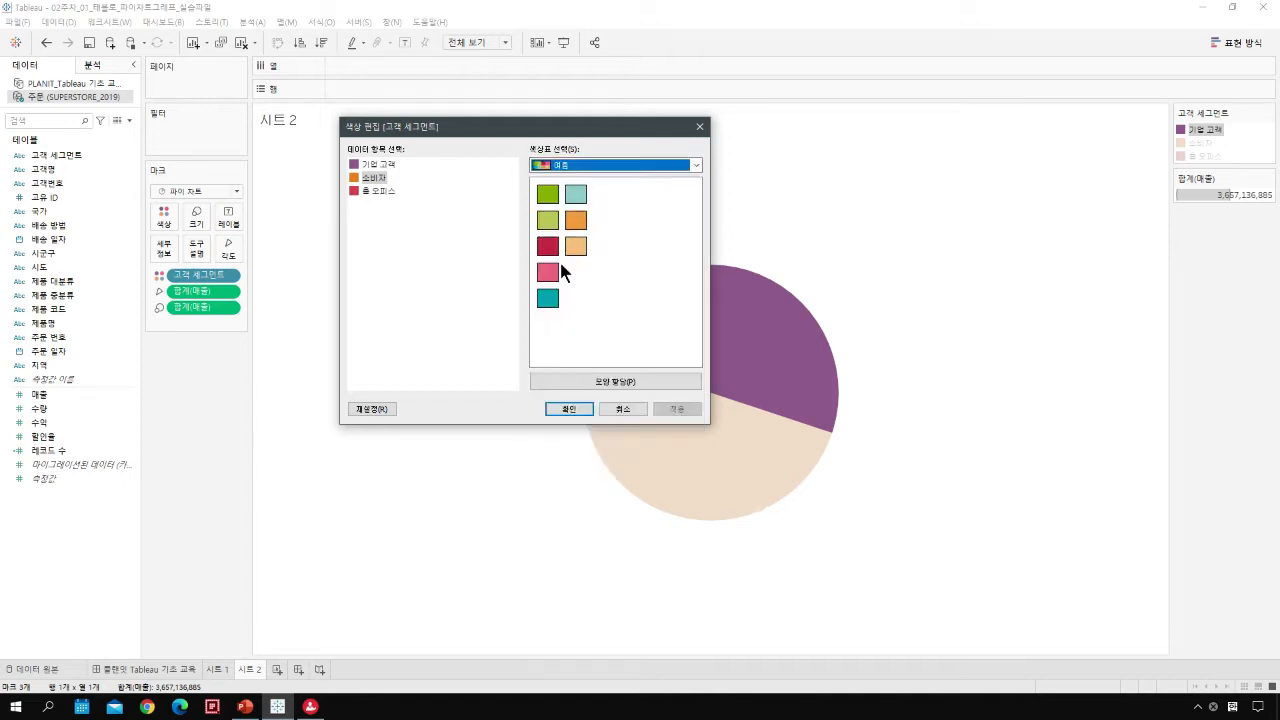
pyautogui.click(692, 166)
pyautogui.click(590, 192)
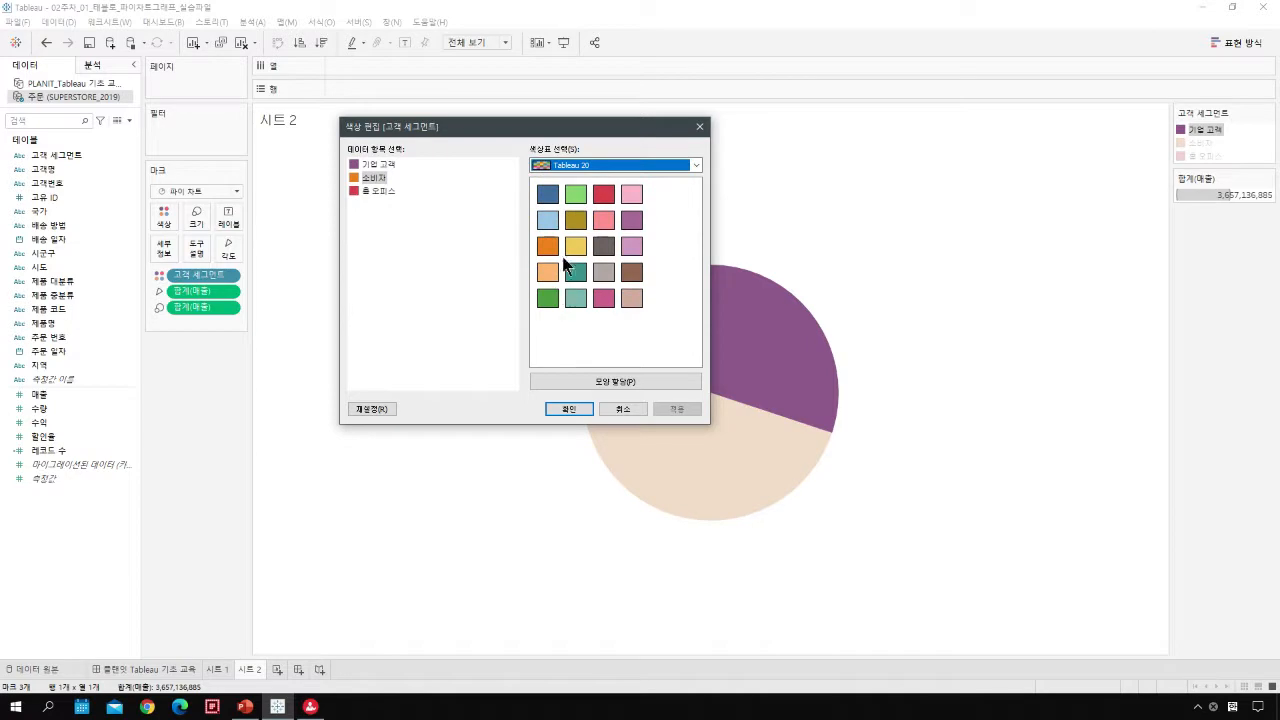
pyautogui.click(575, 246)
pyautogui.click(671, 408)
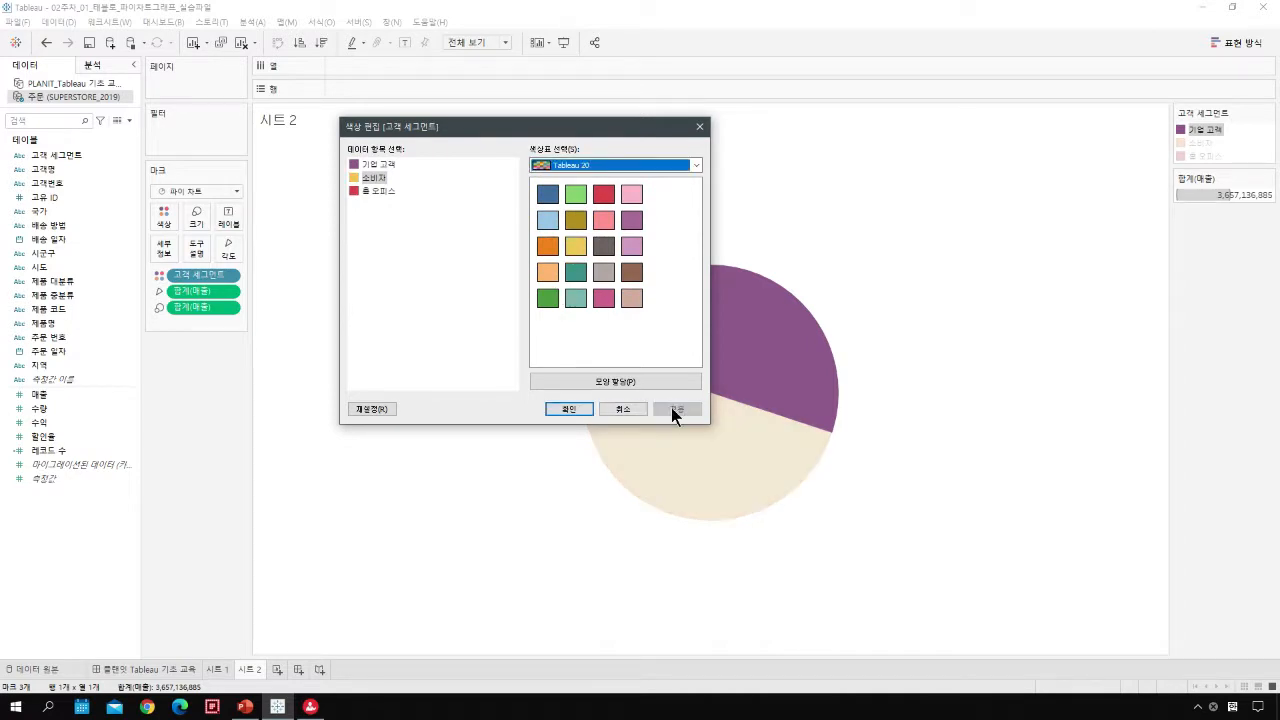
# Step: Color the 홈 오피스 segment dark gray, apply it and close the color settings
pyautogui.click(379, 190)
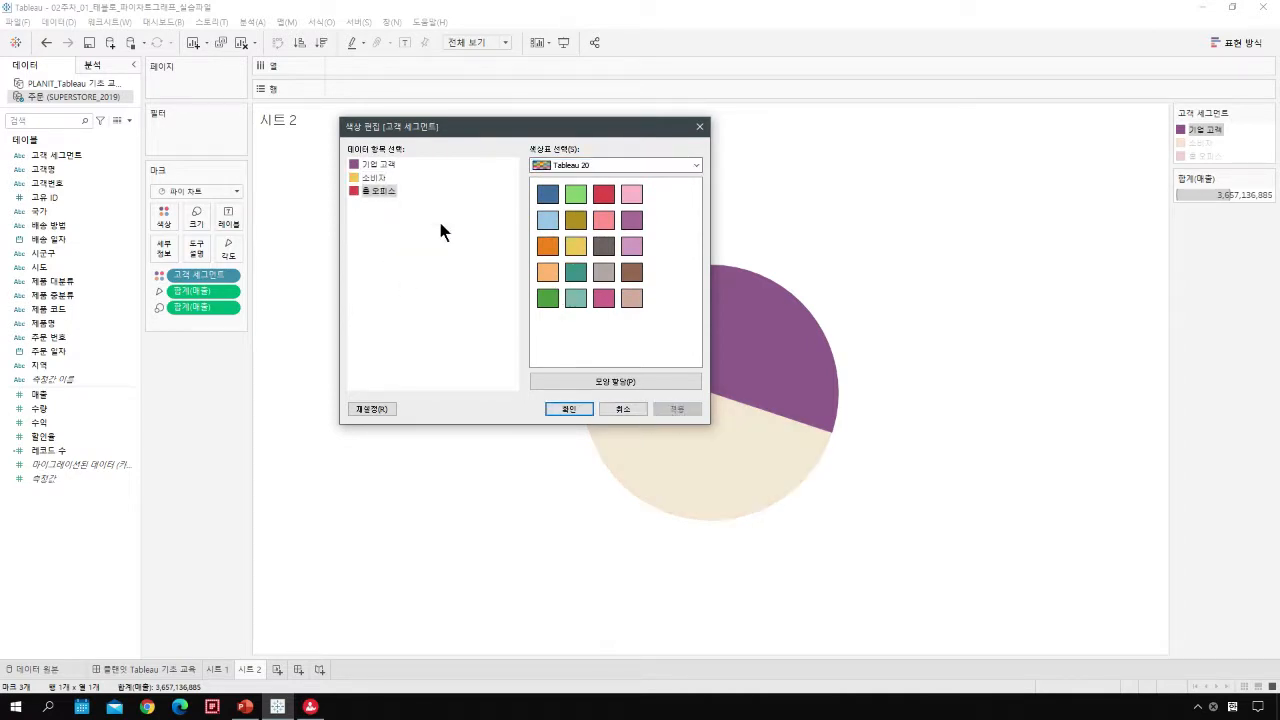
pyautogui.click(695, 162)
pyautogui.click(570, 188)
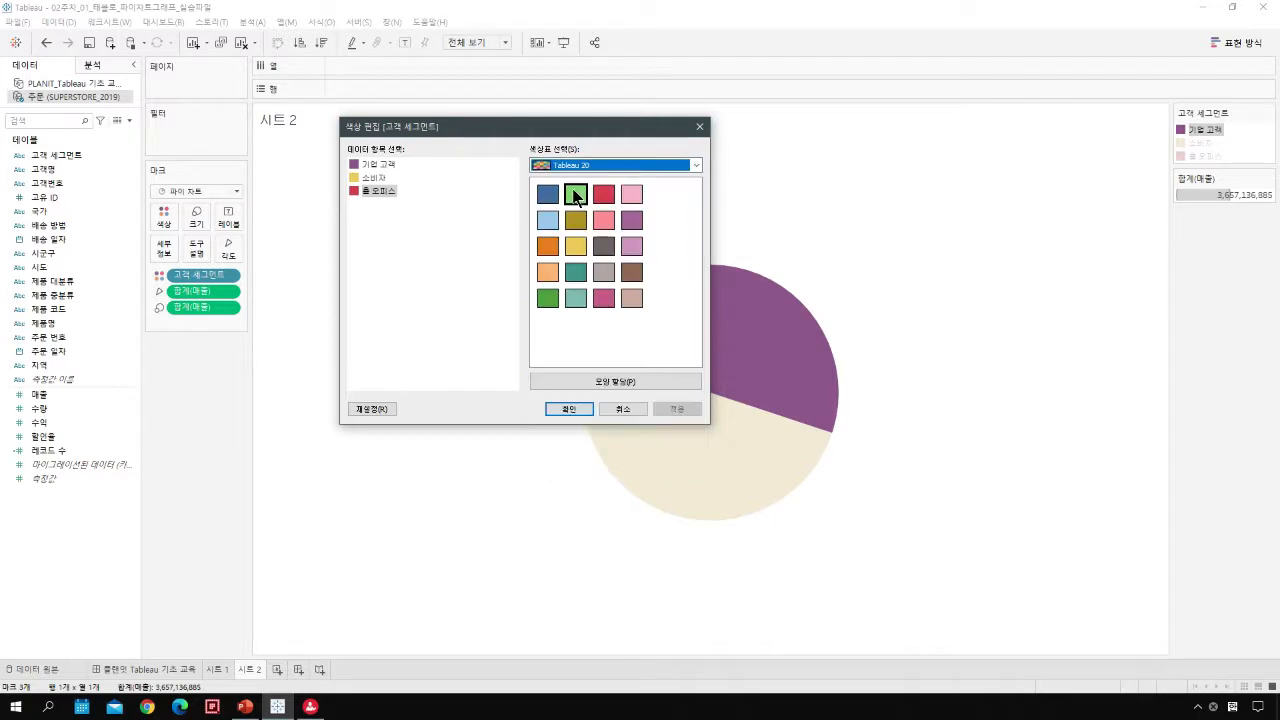
pyautogui.click(695, 165)
pyautogui.click(572, 178)
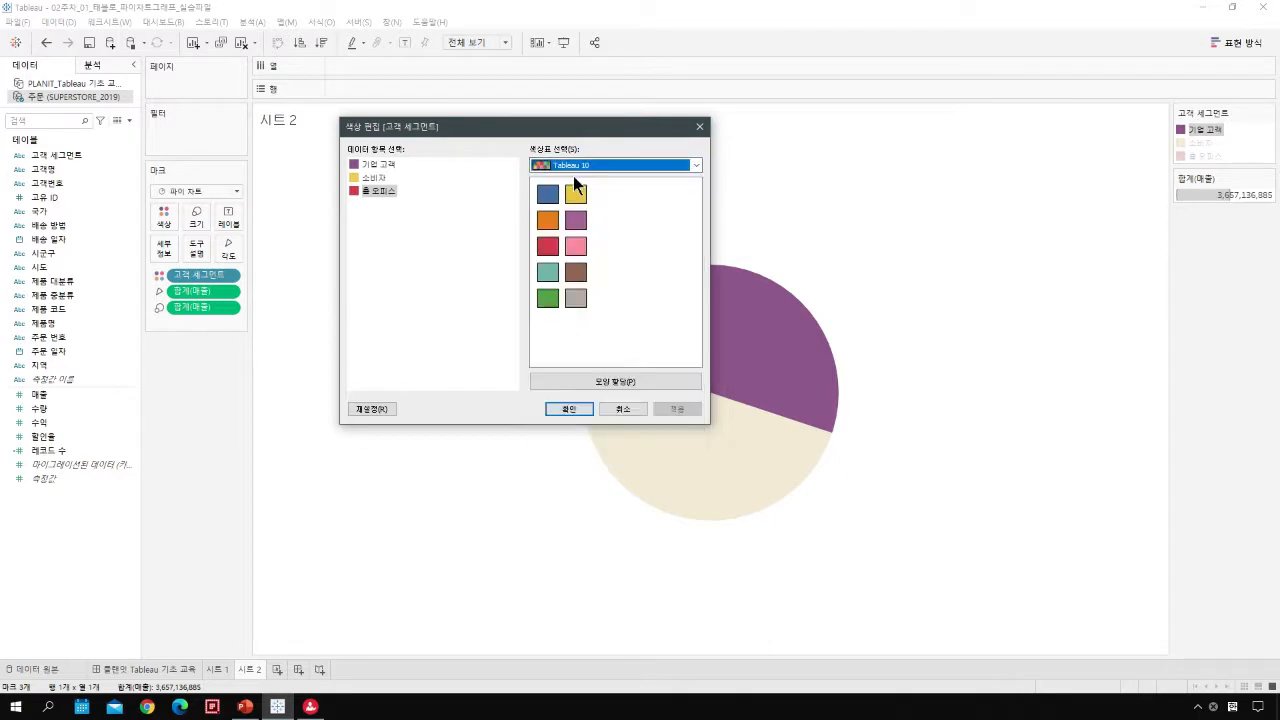
pyautogui.click(695, 165)
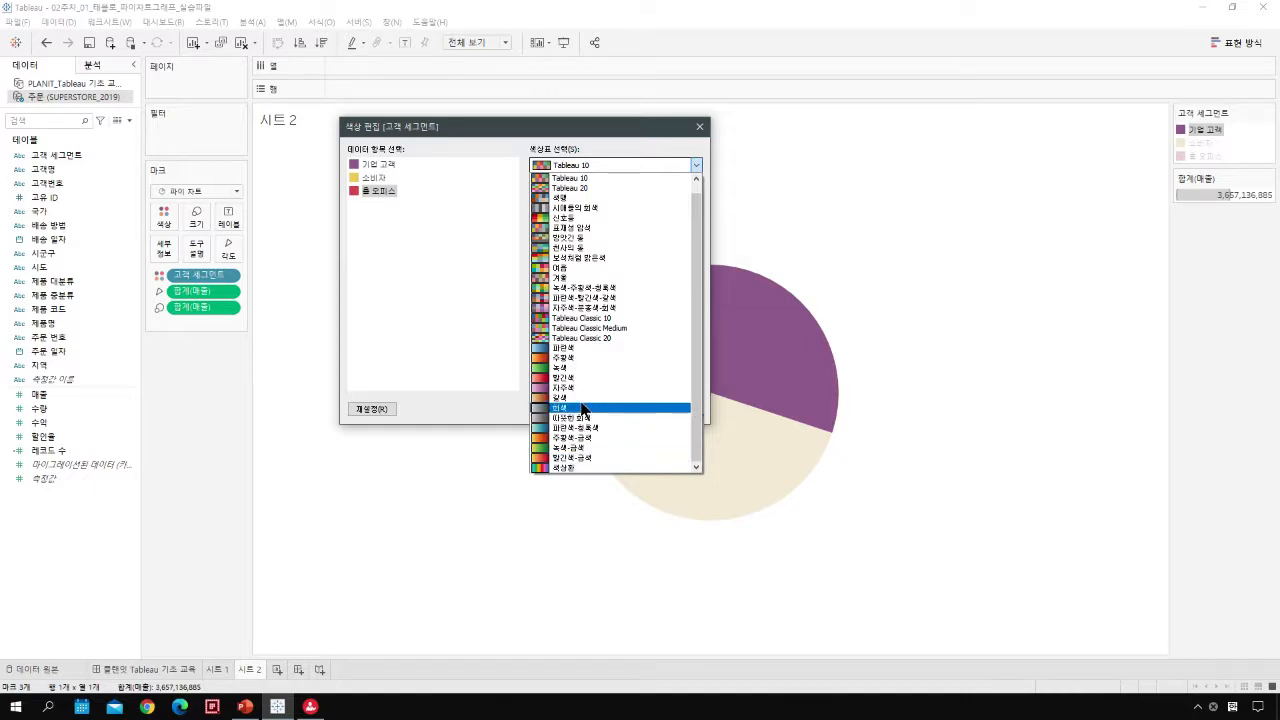
pyautogui.click(565, 208)
pyautogui.click(548, 272)
pyautogui.click(672, 409)
pyautogui.click(566, 408)
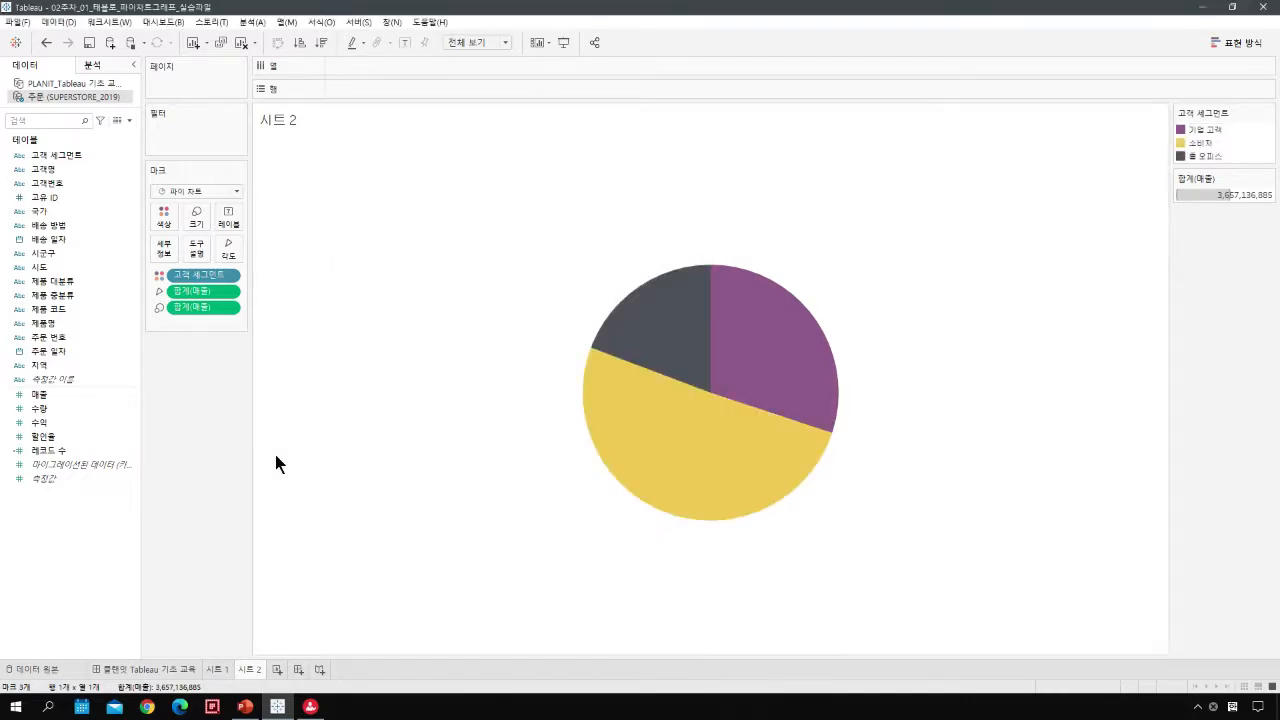
# Step: Recolor the 기업 고객 segment dark pink from the Tableau 20 palette and confirm
pyautogui.click(766, 361)
pyautogui.doubleClick(1209, 130)
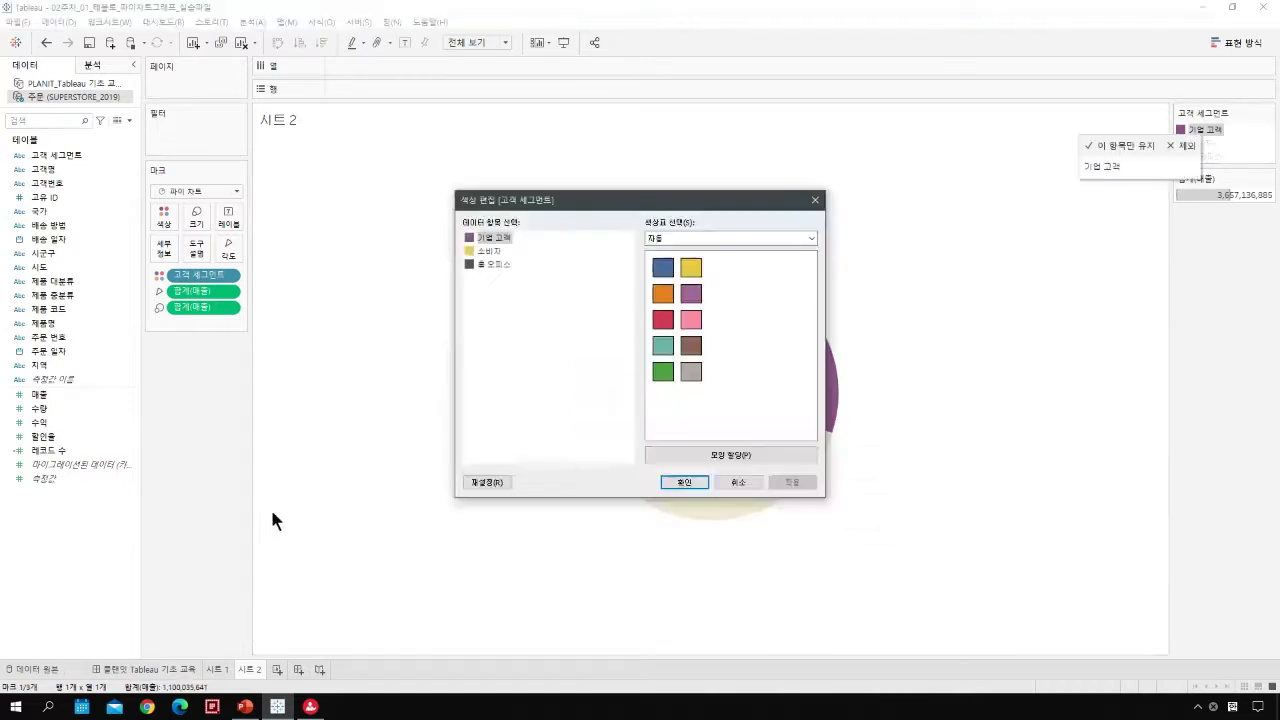
pyautogui.click(811, 238)
pyautogui.click(686, 271)
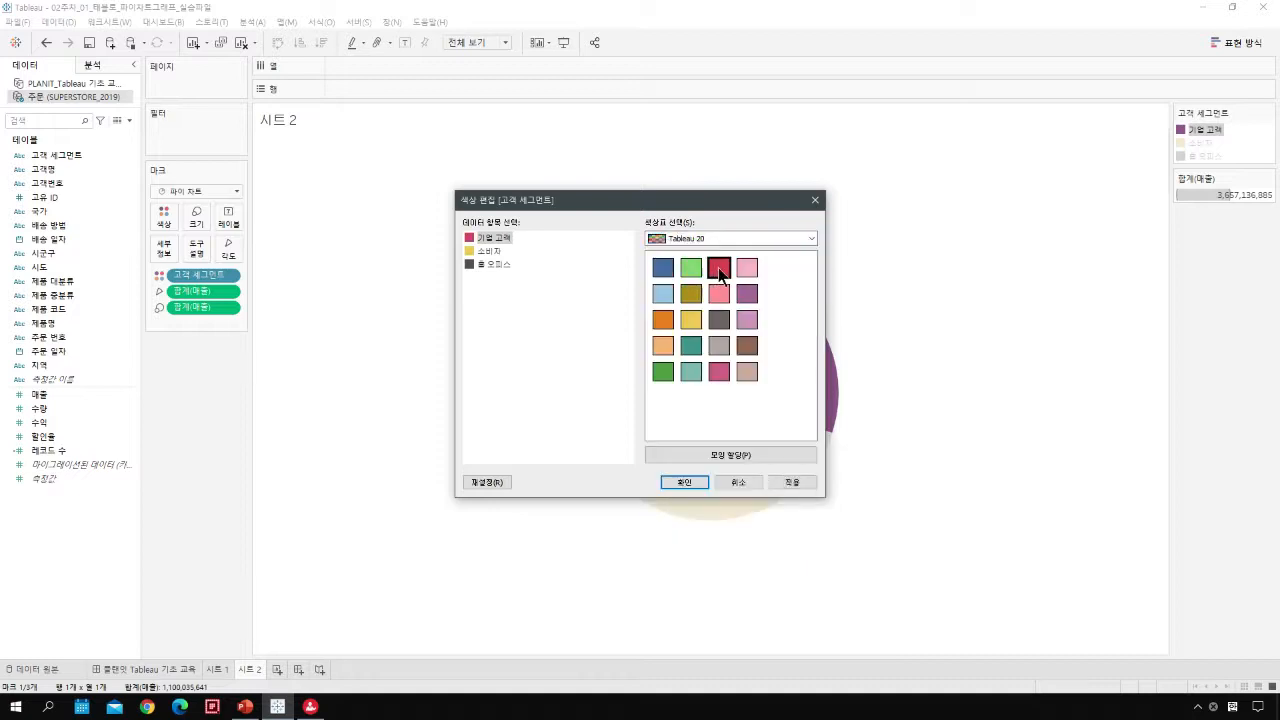
pyautogui.click(685, 482)
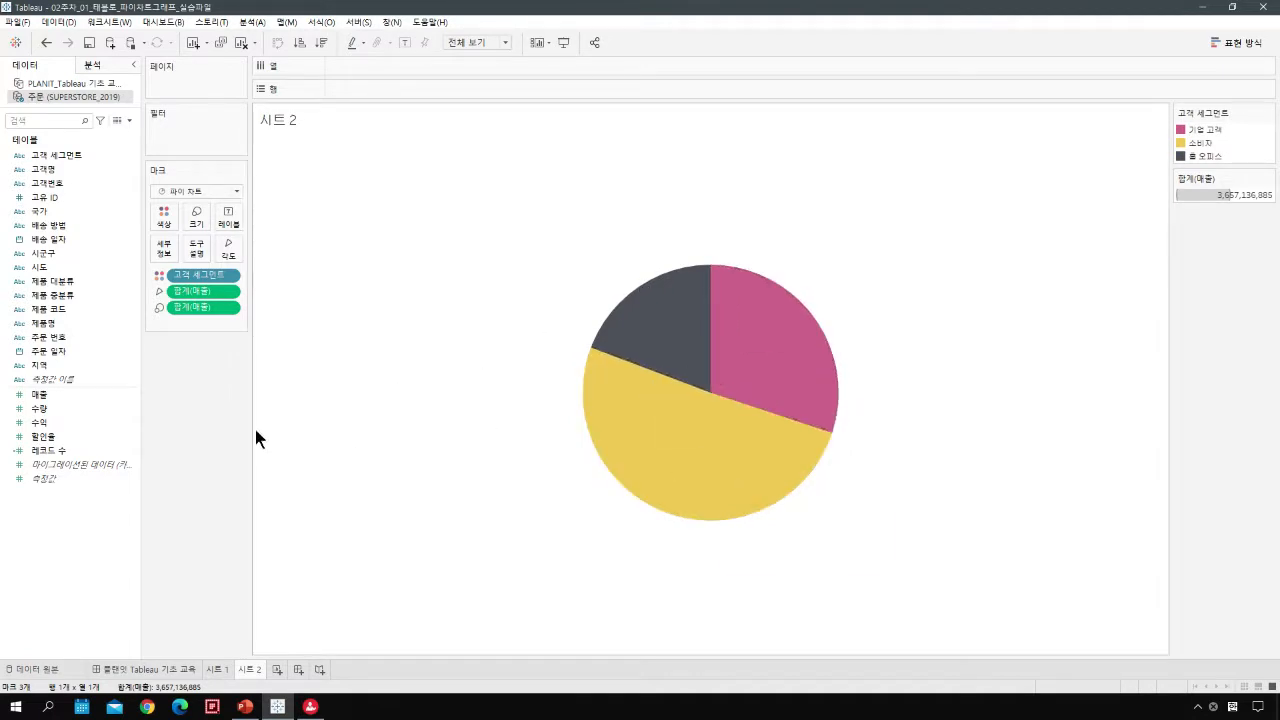
# Step: Label the pie slices with 고객 세그먼트 and set the label font to 배달의민족 주아 at 14 pt
pyautogui.moveTo(56, 155); pyautogui.dragTo(232, 213)
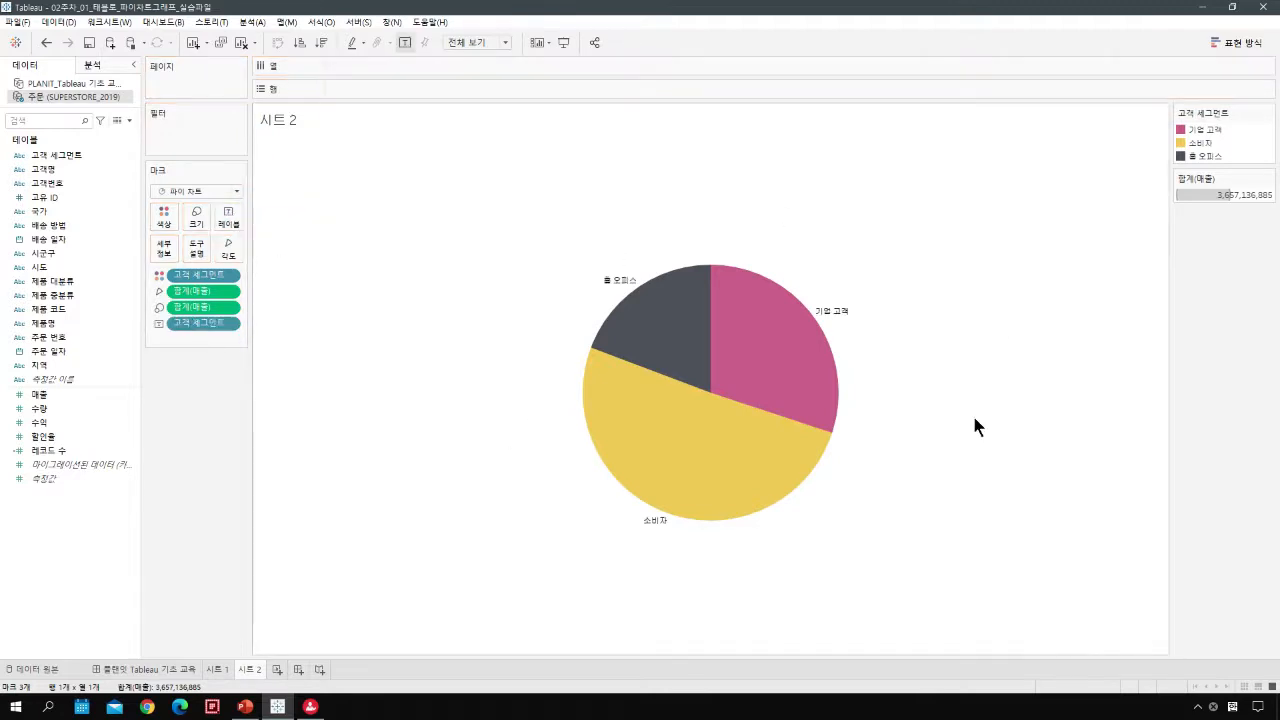
pyautogui.click(229, 218)
pyautogui.click(351, 304)
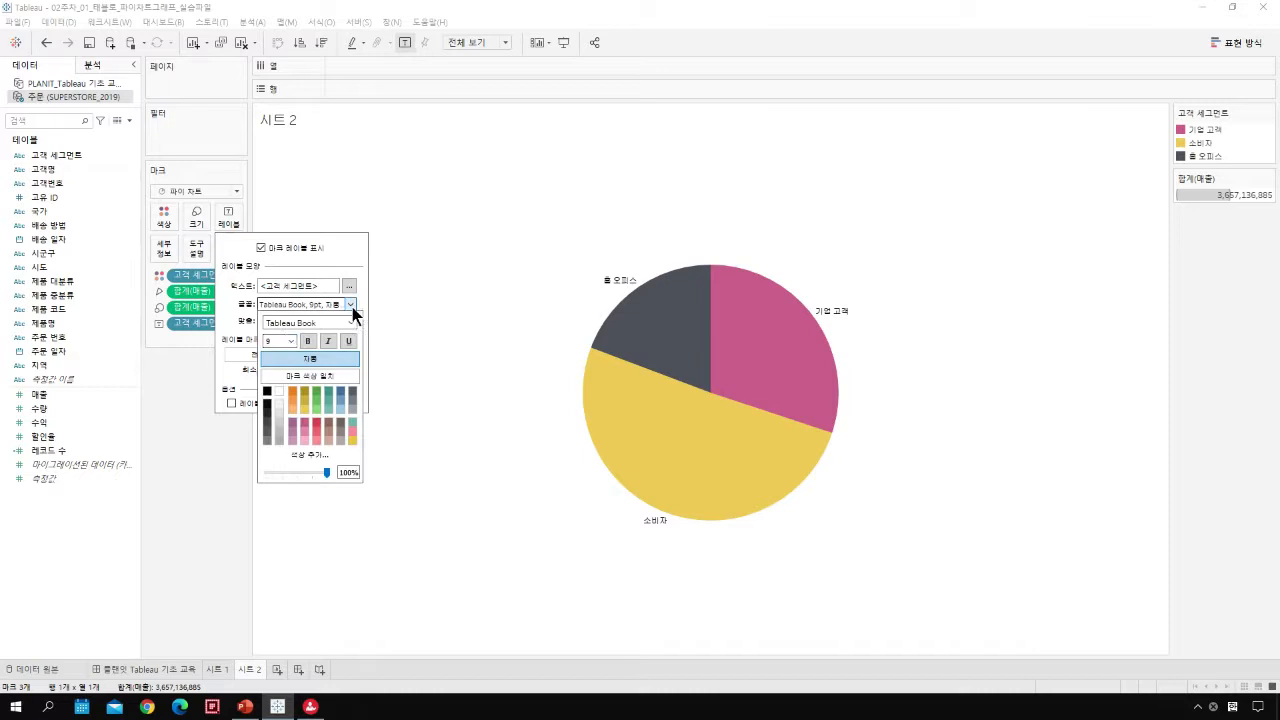
pyautogui.click(291, 341)
pyautogui.click(277, 401)
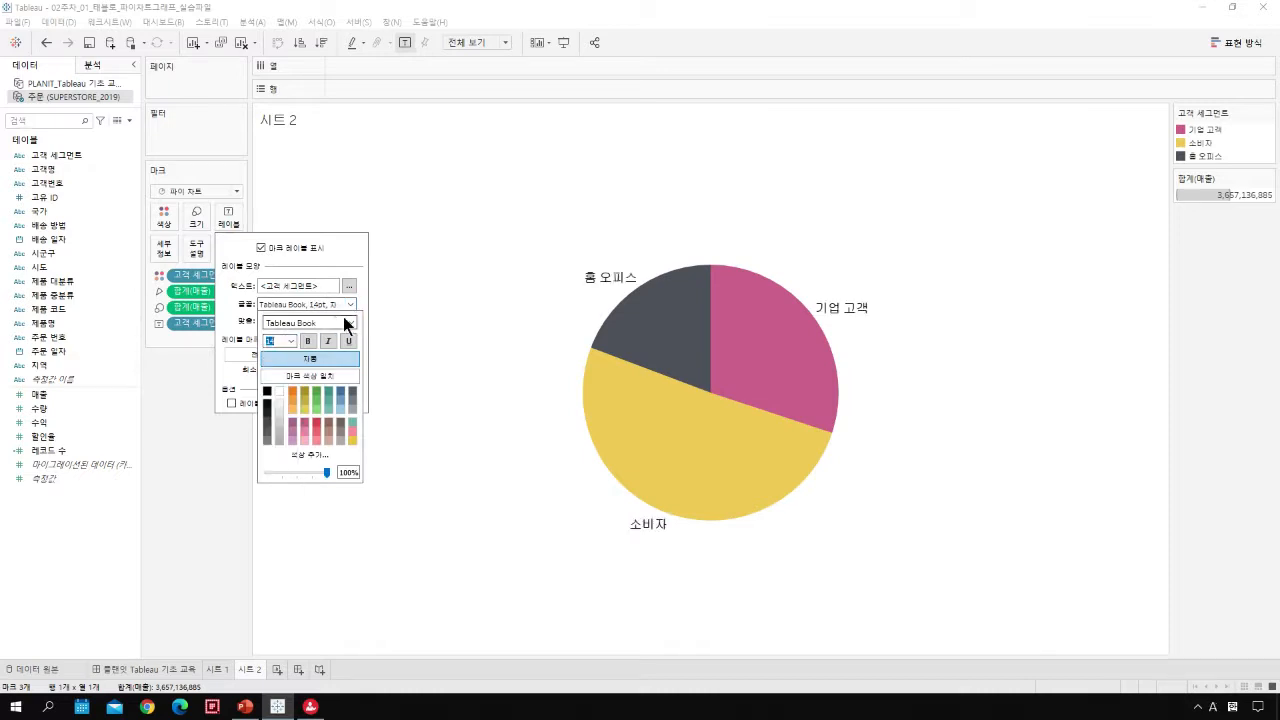
pyautogui.click(351, 322)
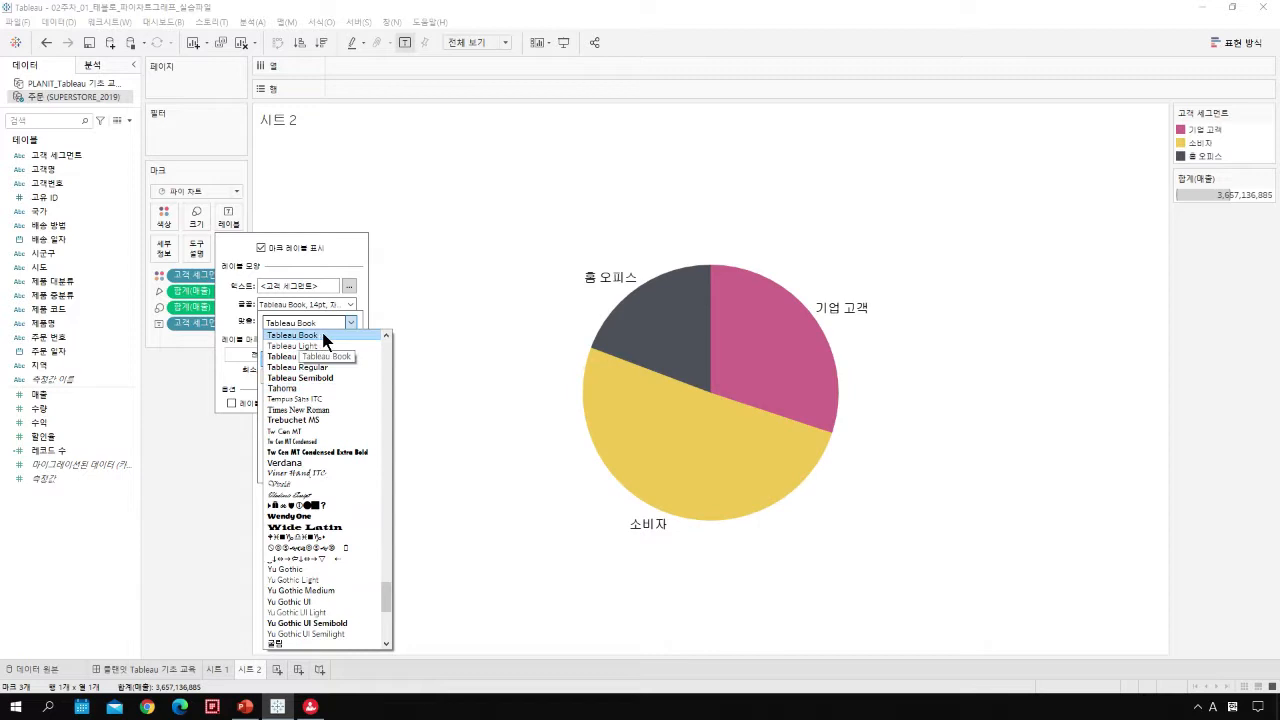
pyautogui.scroll(-3, 321, 545)
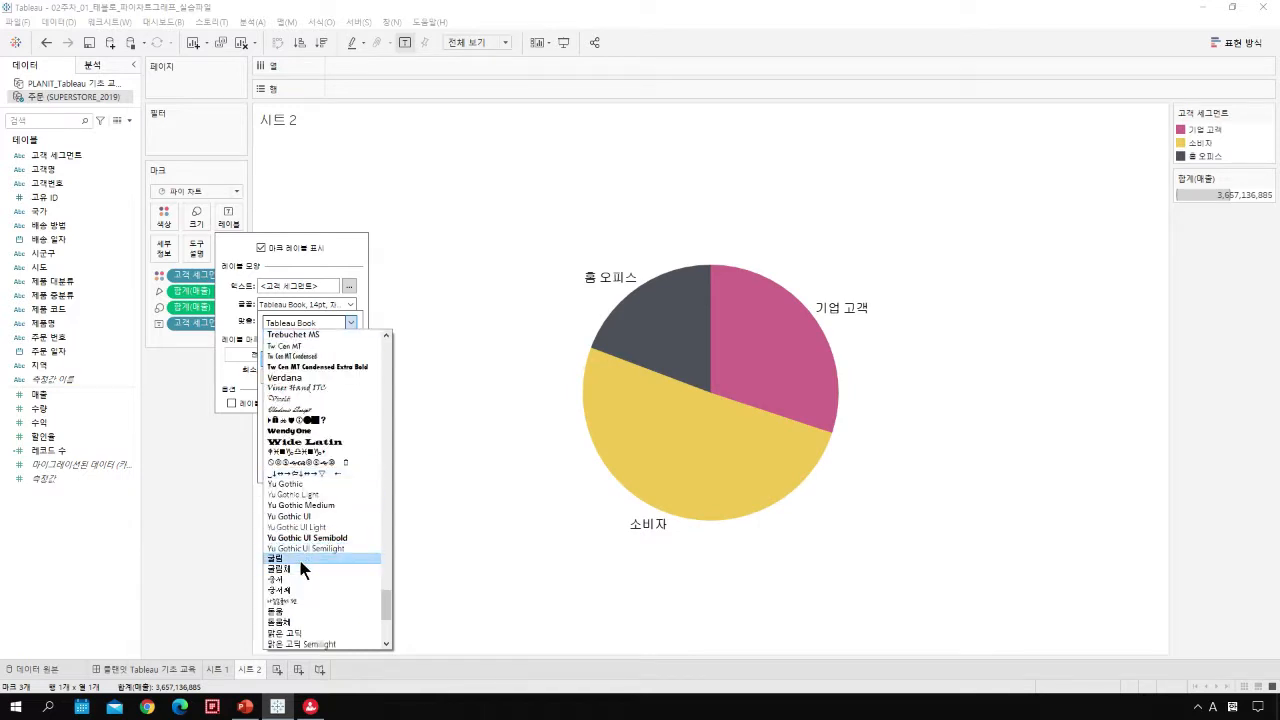
pyautogui.scroll(-6, 302, 500)
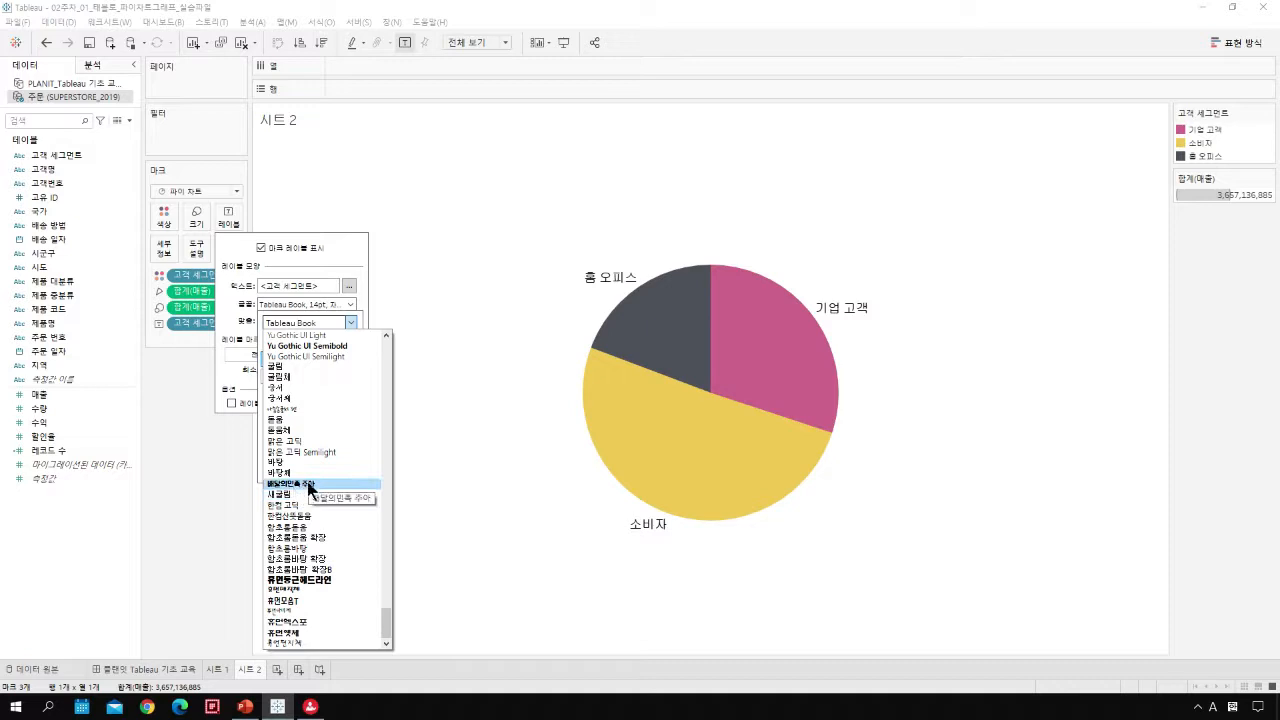
pyautogui.click(310, 483)
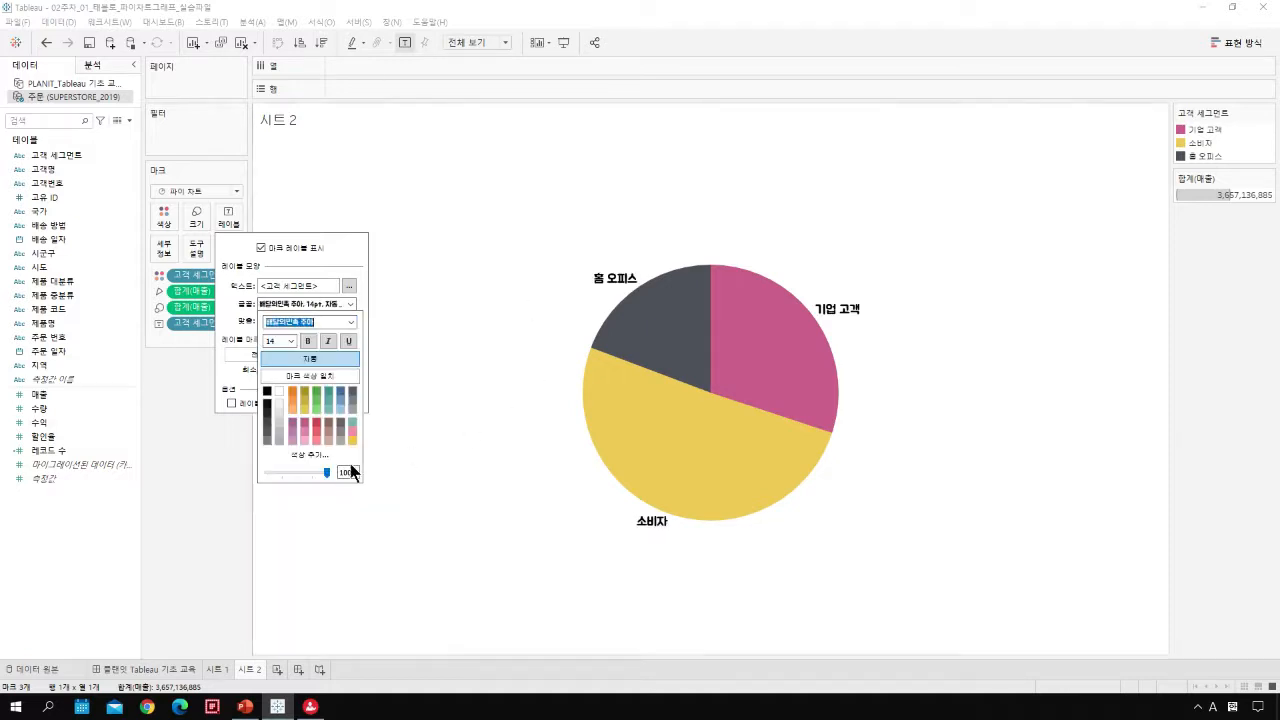
# Step: Set the pie label font size to 20 pt and close the label settings
pyautogui.click(291, 341)
pyautogui.click(279, 436)
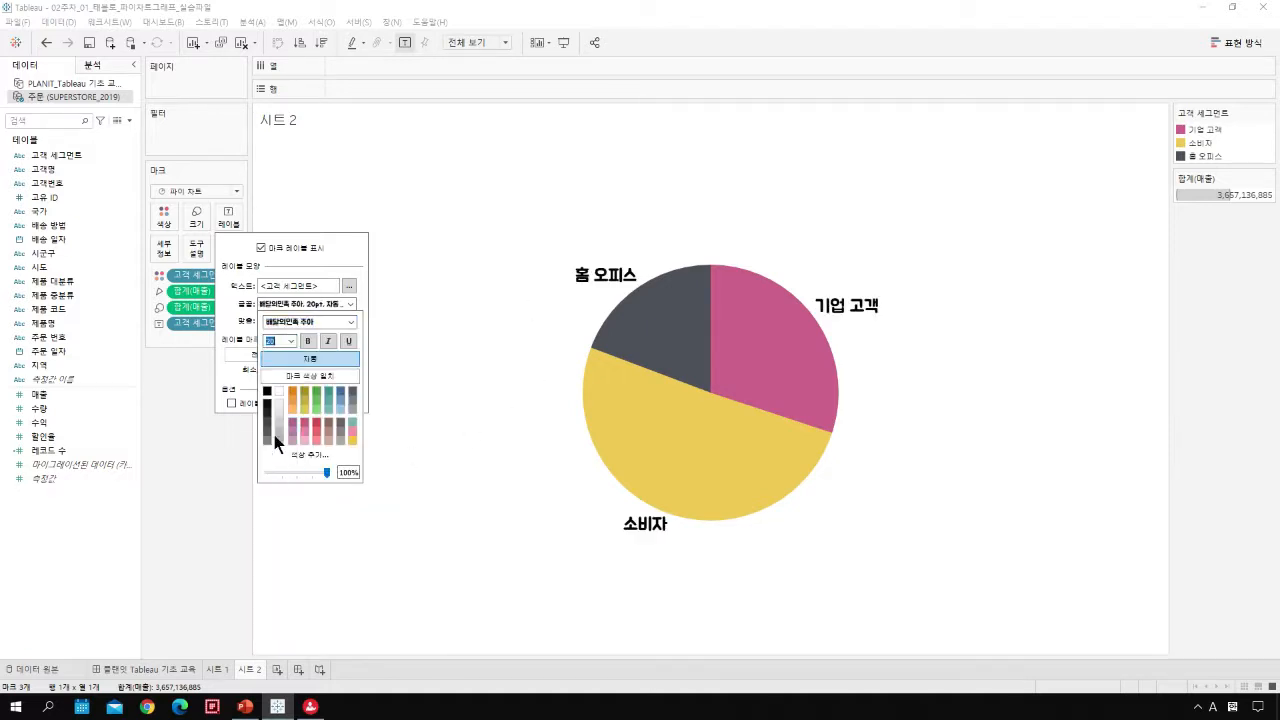
pyautogui.click(217, 475)
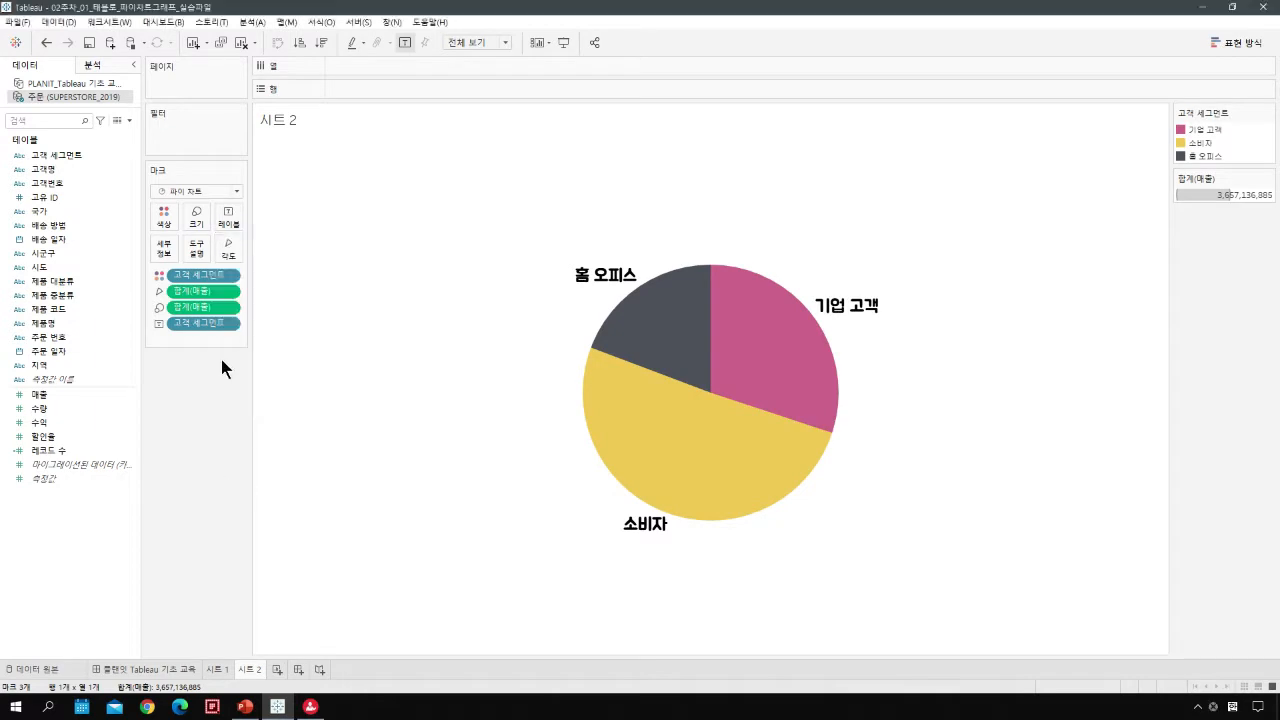
# Step: Add the 매출 total to the pie slice labels beneath the 고객 세그먼트 names
pyautogui.moveTo(48, 398); pyautogui.dragTo(230, 226)
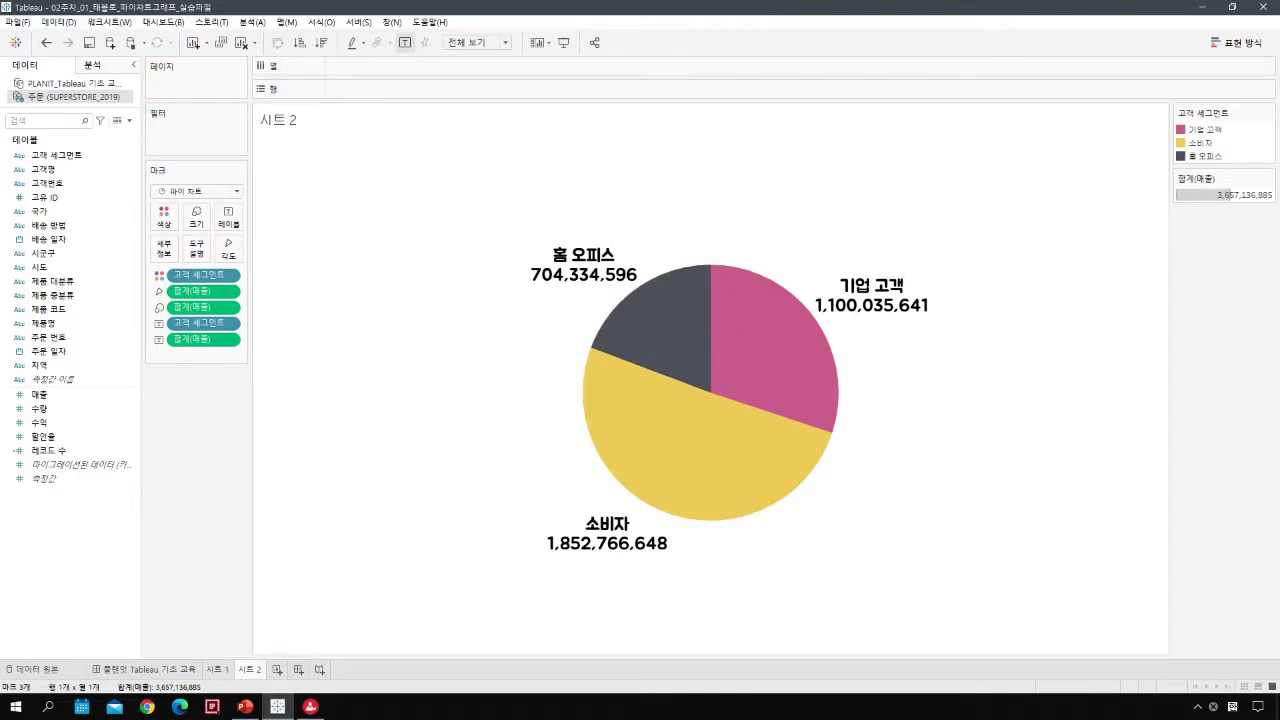
pyautogui.click(60, 396)
pyautogui.moveTo(62, 403); pyautogui.dragTo(305, 383)
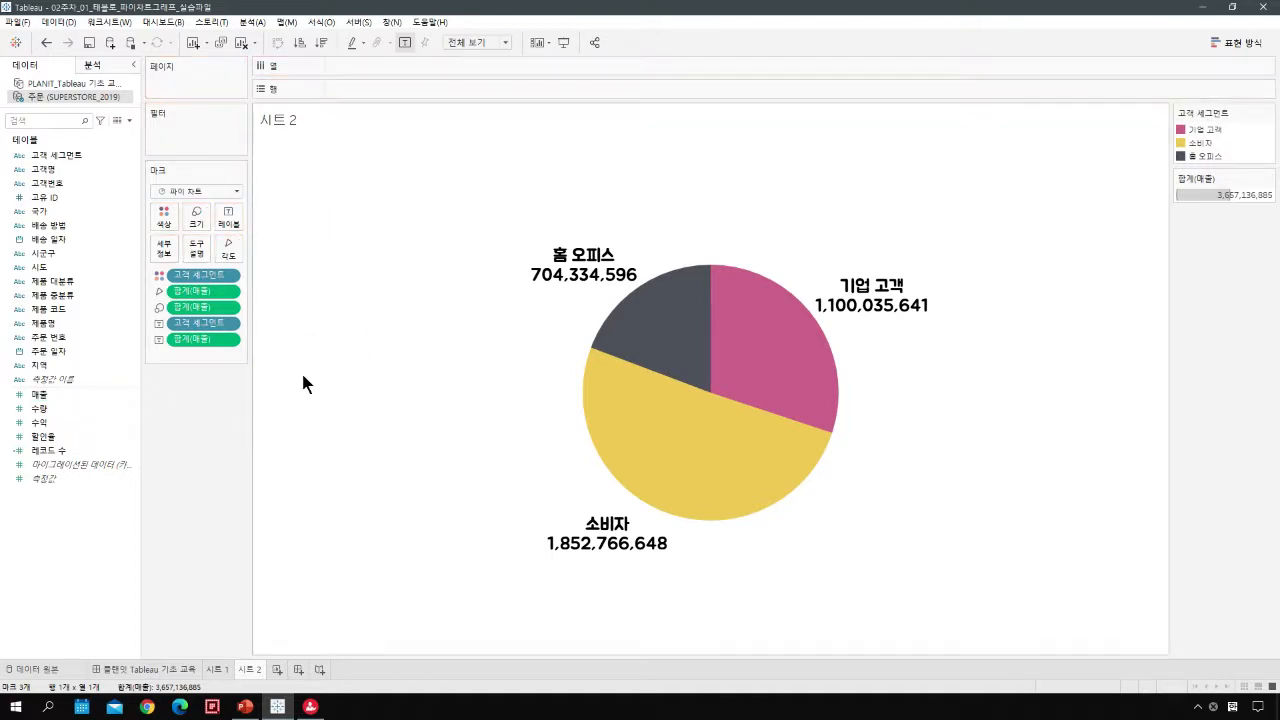
# Step: Apply the 구성 비율 quick table calculation to the 합계(매출) label
pyautogui.click(231, 341)
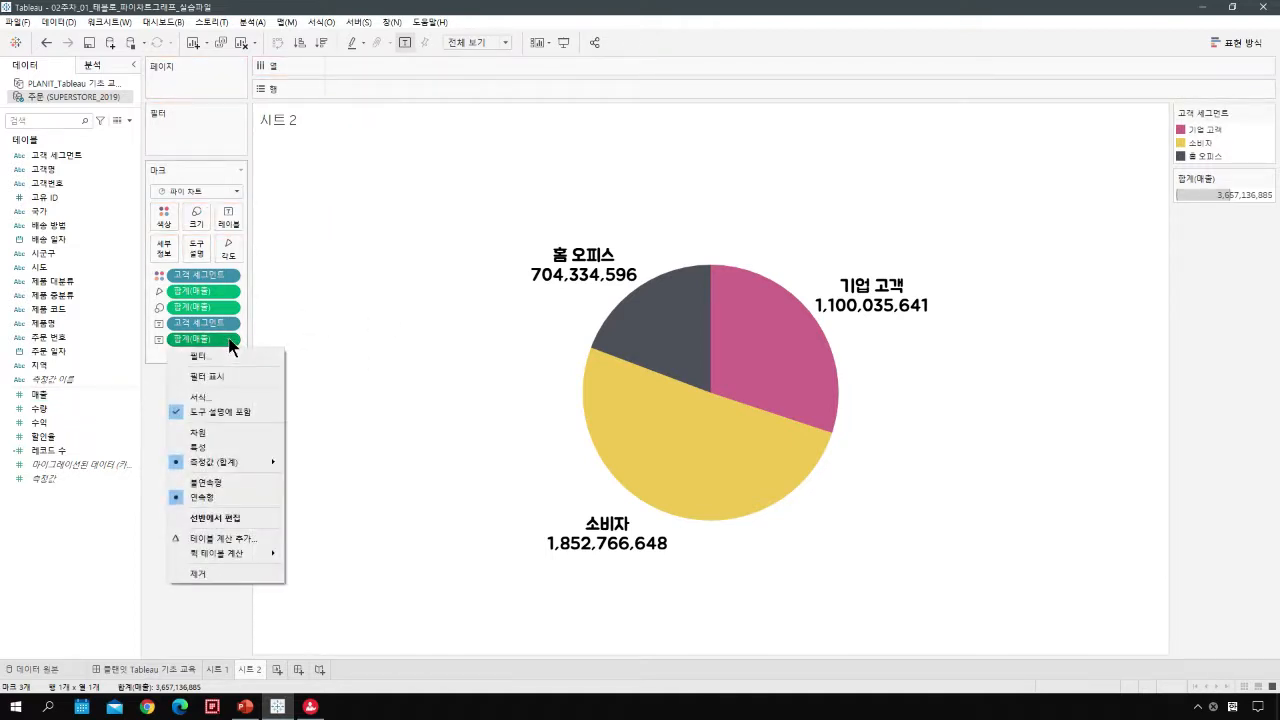
pyautogui.moveTo(276, 556)
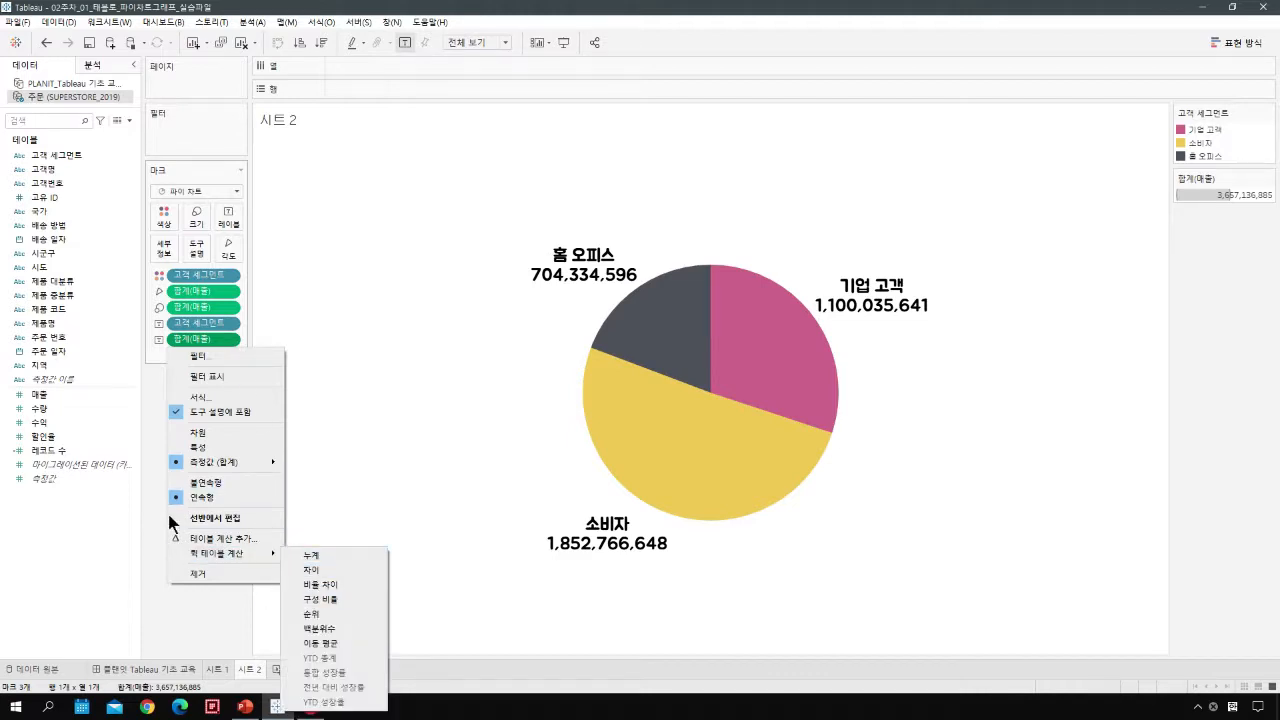
pyautogui.click(156, 441)
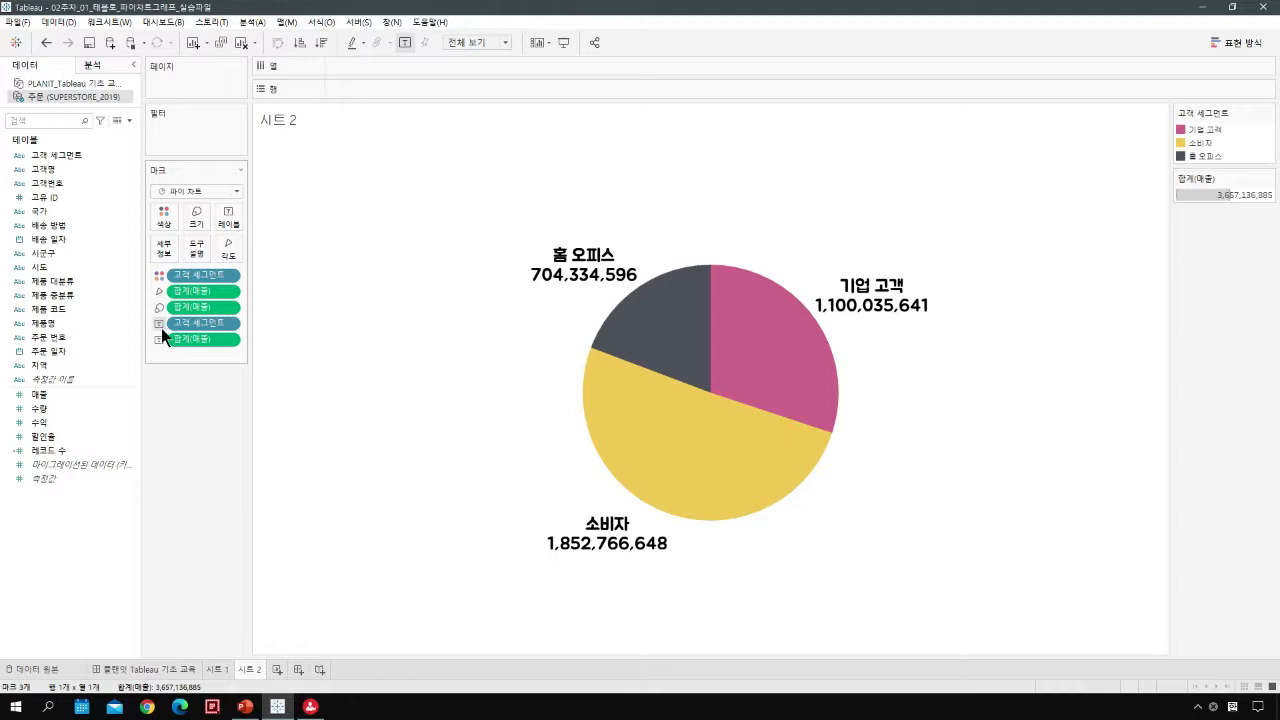
pyautogui.rightClick(225, 340)
pyautogui.moveTo(247, 548)
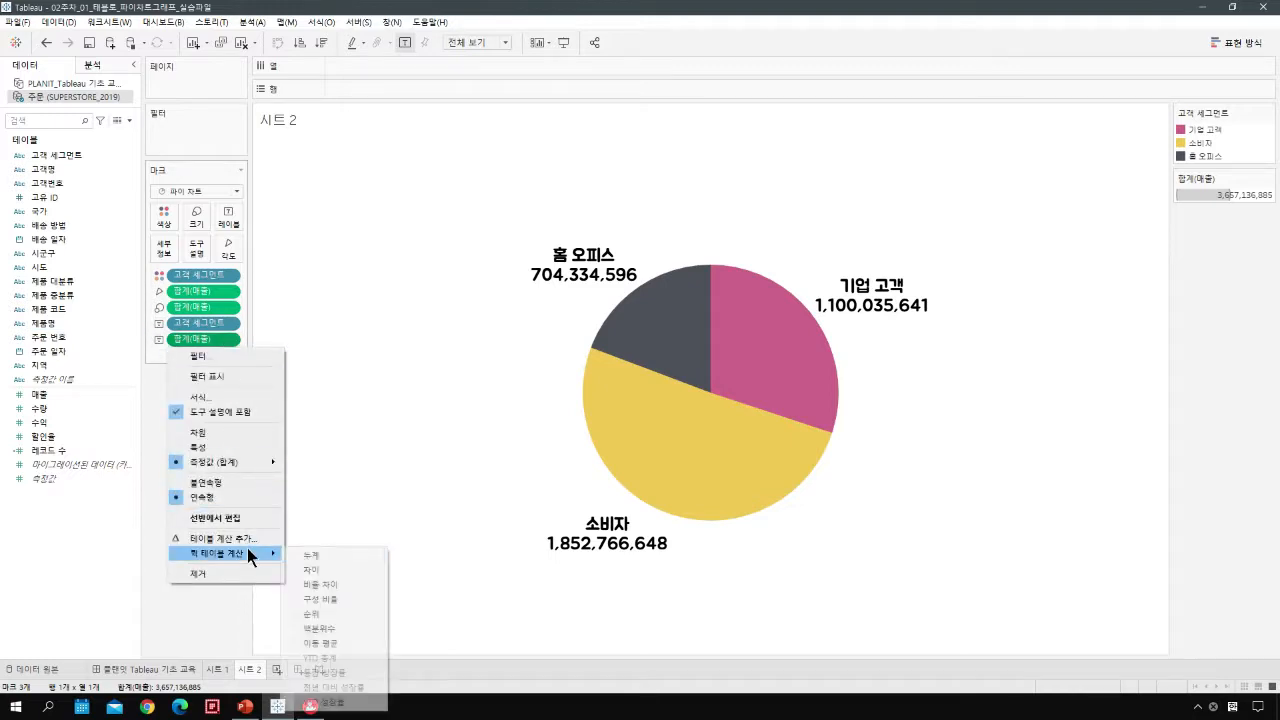
pyautogui.click(331, 600)
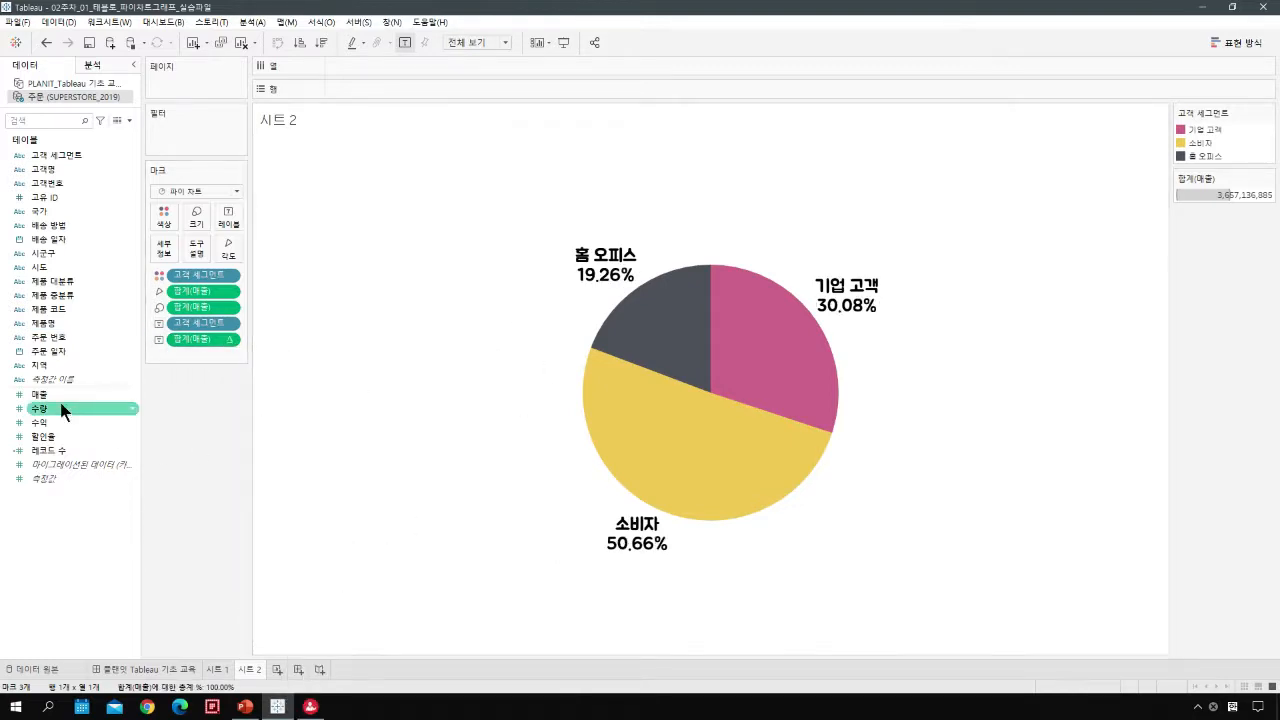
# Step: Add 매출 to the labels again and order the label fields so the sales amount comes before the percentage
pyautogui.moveTo(50, 405); pyautogui.dragTo(228, 226)
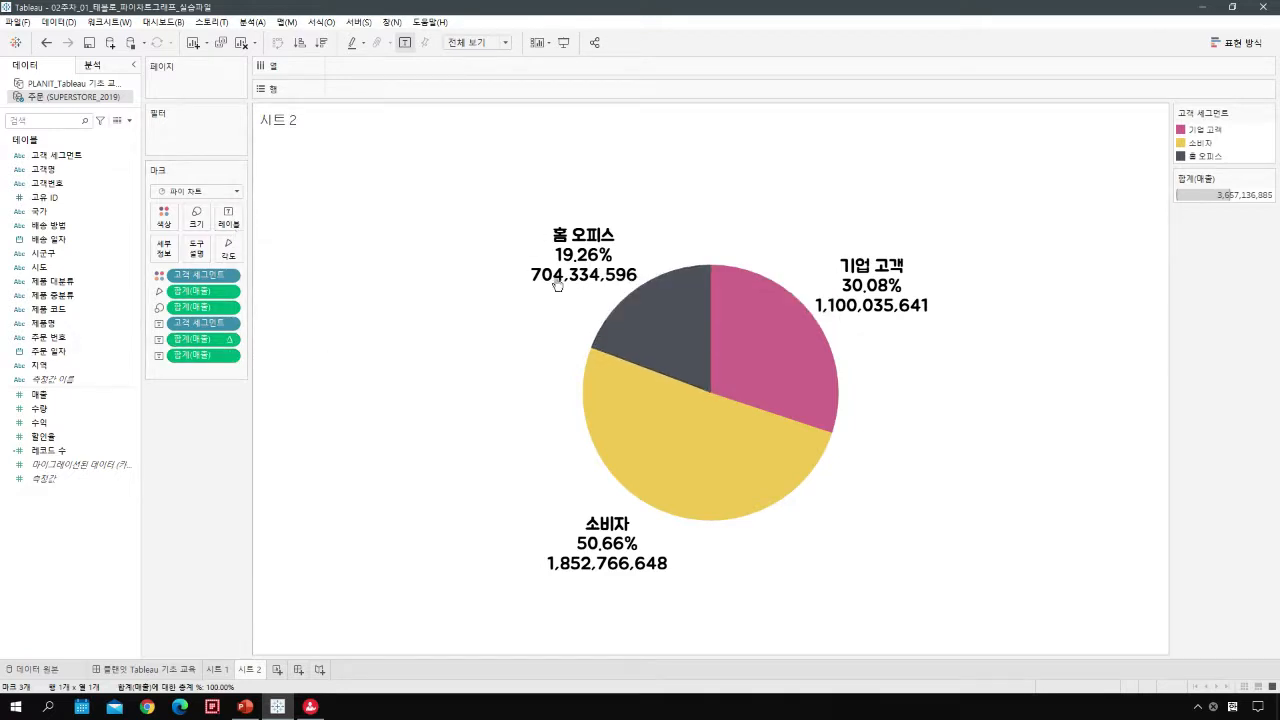
pyautogui.moveTo(230, 339); pyautogui.dragTo(235, 370)
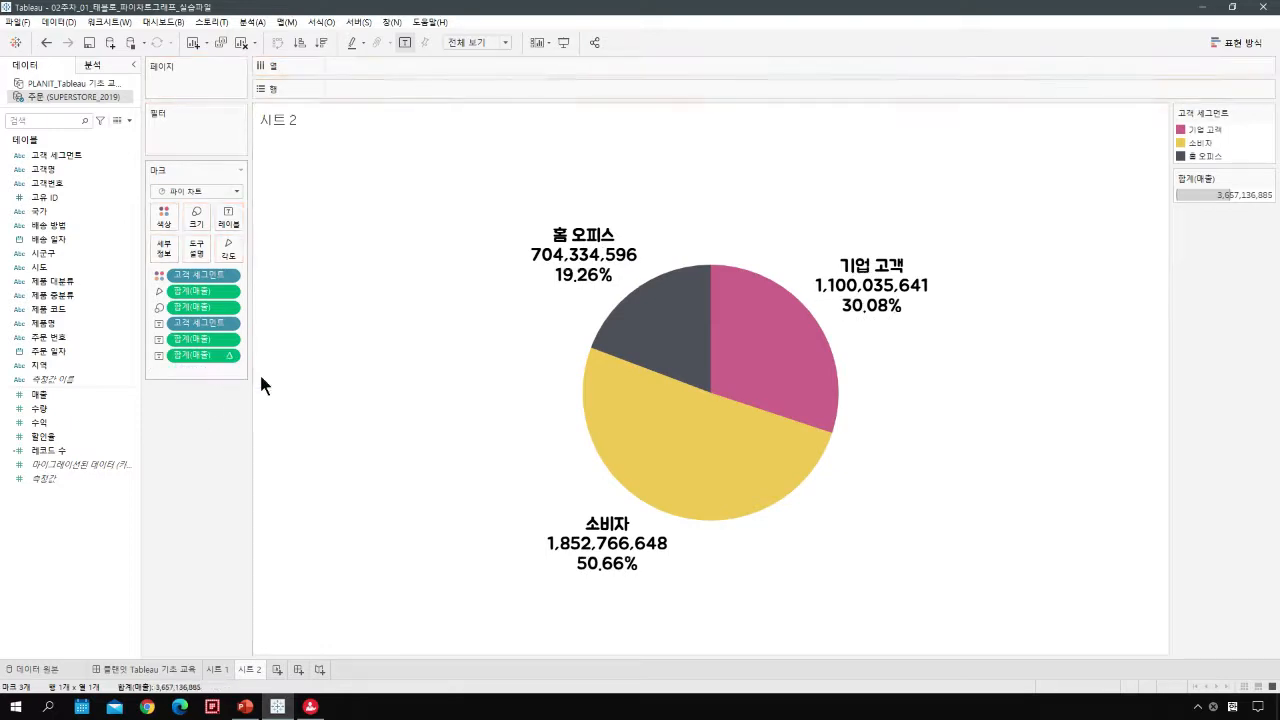
# Step: Enlarge the pie chart by increasing the mark size to about the middle of its range
pyautogui.click(230, 226)
pyautogui.click(201, 214)
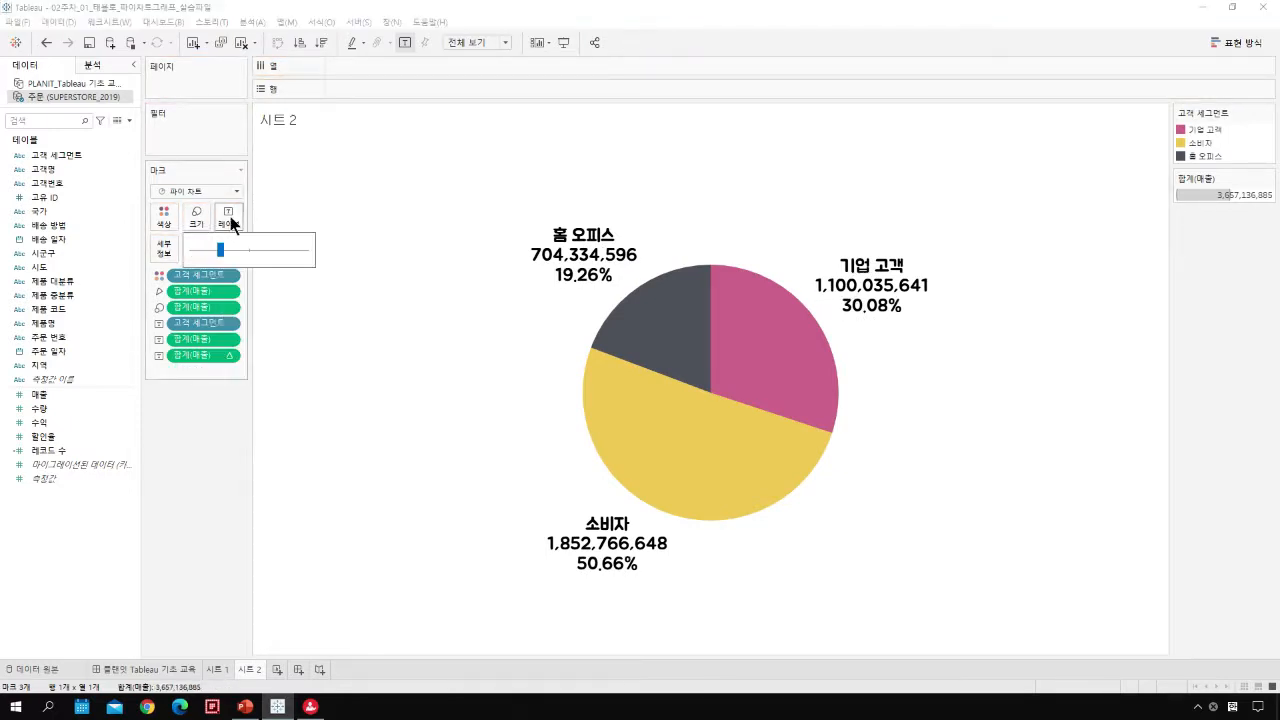
pyautogui.moveTo(243, 257); pyautogui.dragTo(243, 251)
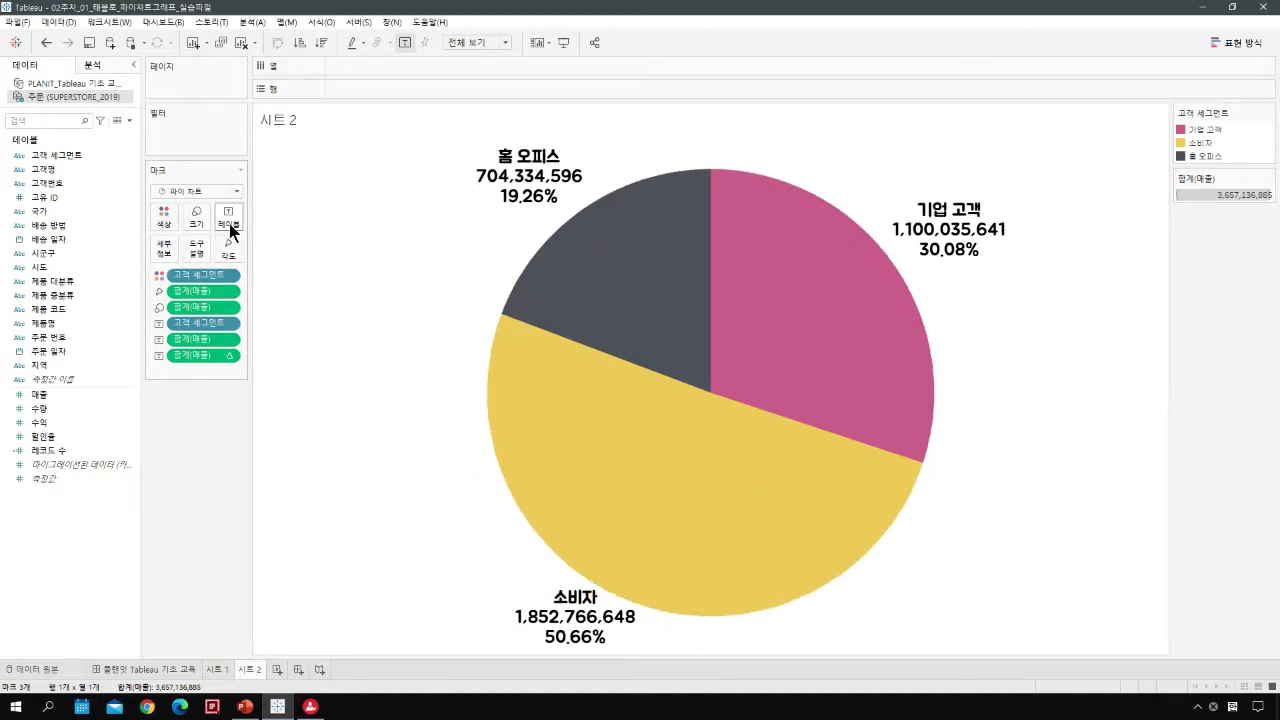
# Step: Try limiting the slice labels to 최소/최대 and restore them to 전체
pyautogui.click(229, 223)
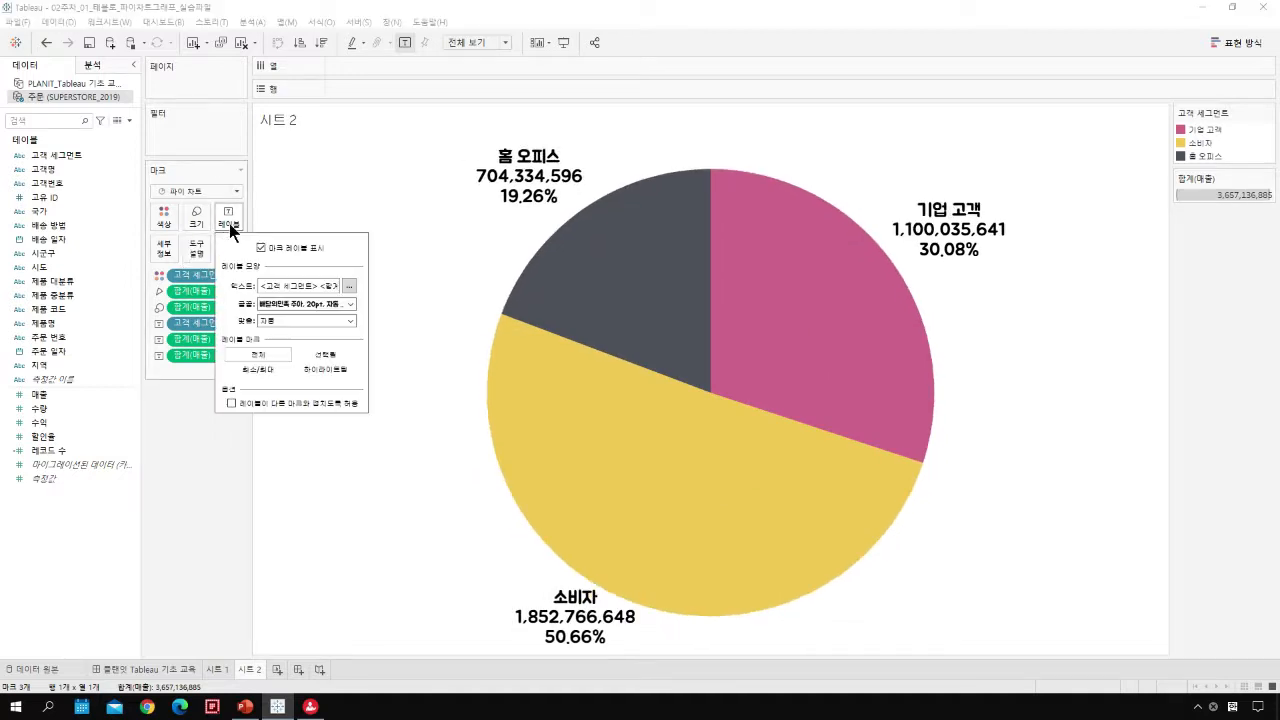
pyautogui.click(262, 372)
pyautogui.click(258, 356)
pyautogui.click(265, 374)
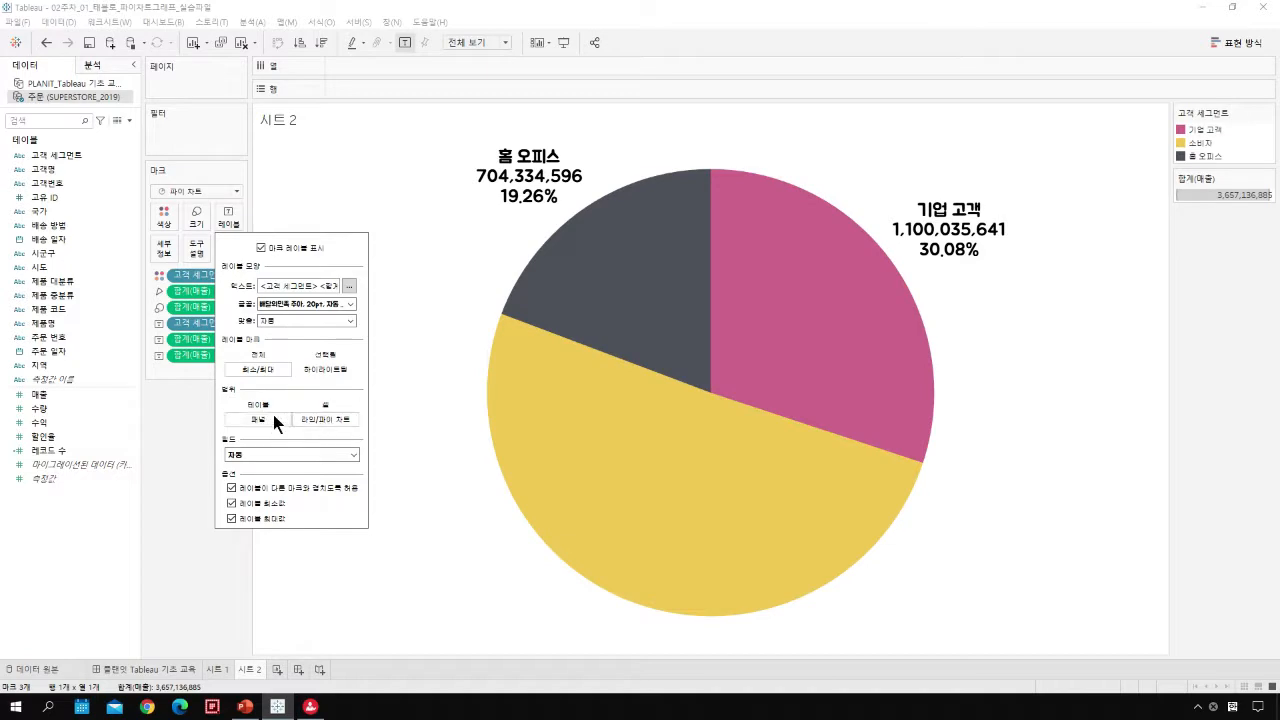
pyautogui.click(263, 353)
pyautogui.click(195, 448)
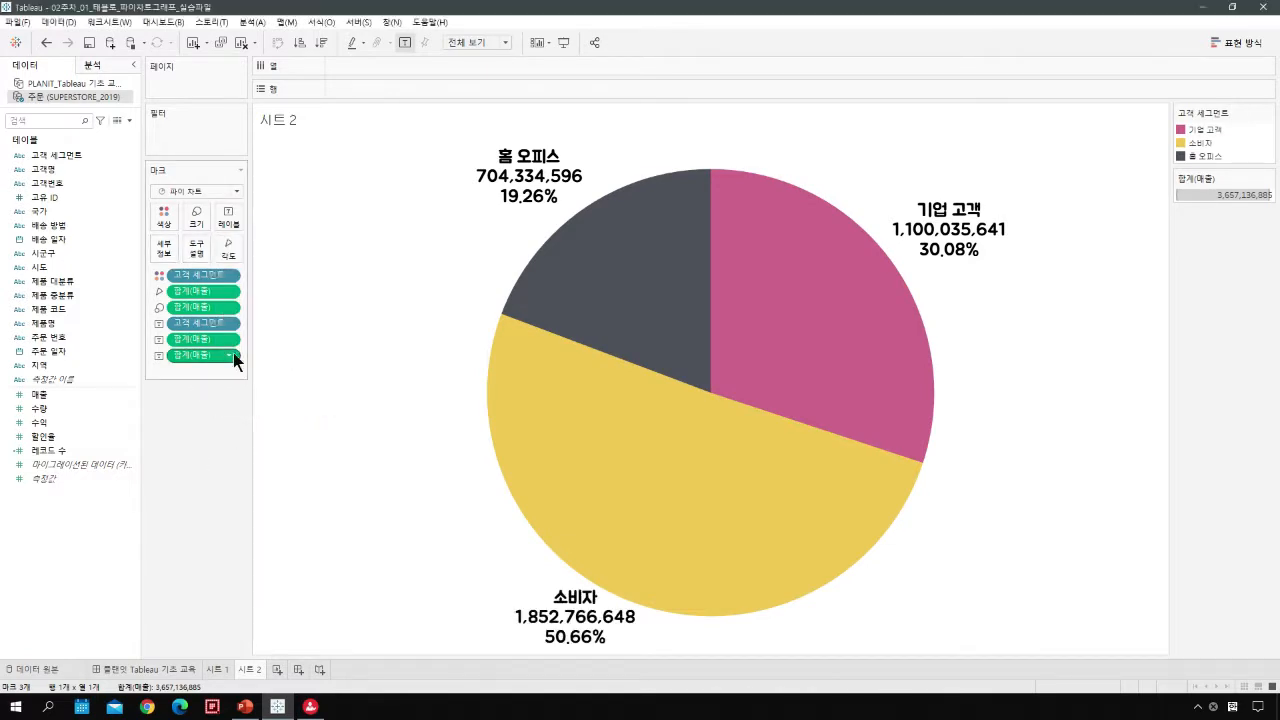